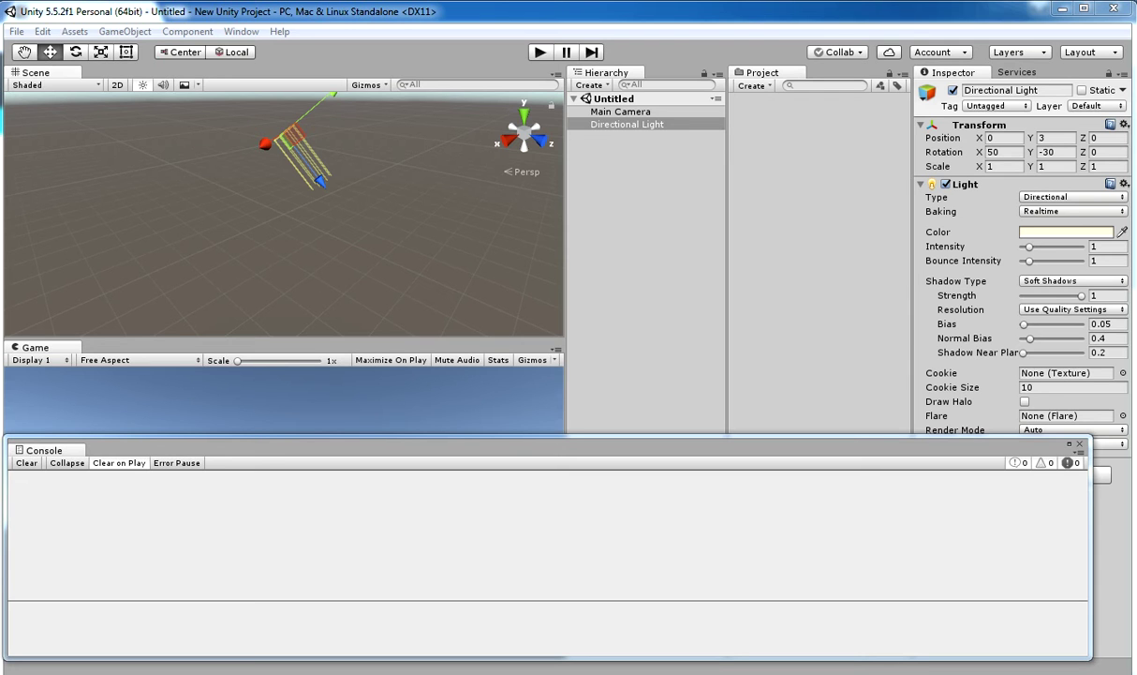
- Move the floating Console window clear of the Game view
{"action": "left_click_drag", "start_coordinate": [328, 449], "coordinate": [788, 477]}
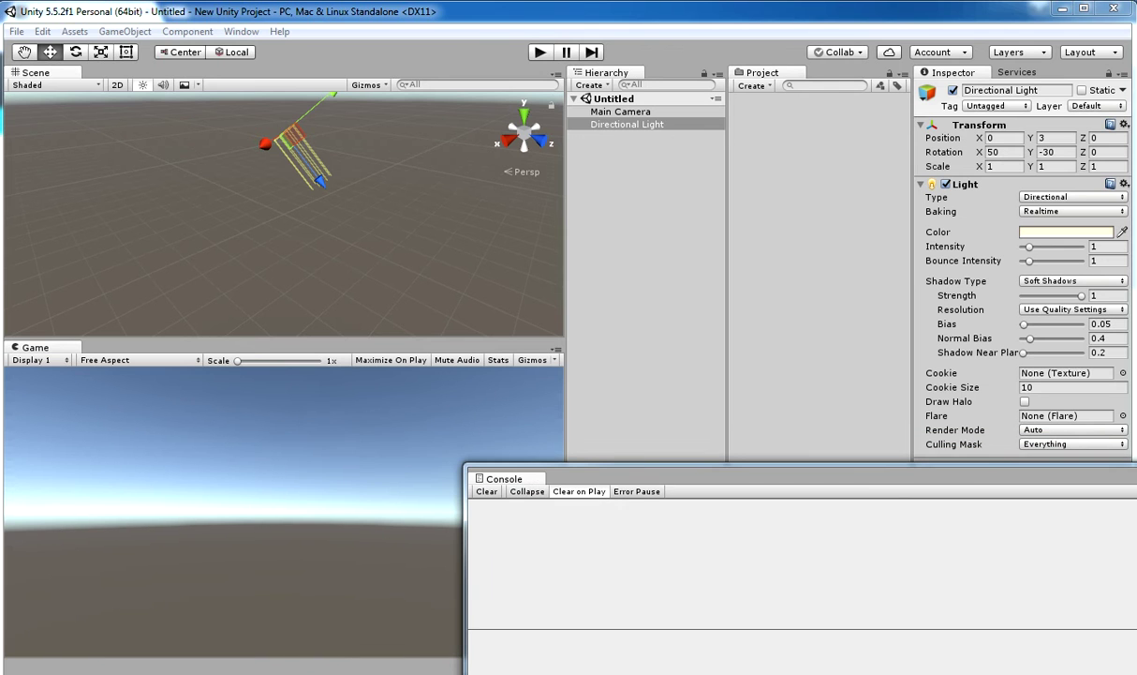
{"action": "left_click_drag", "start_coordinate": [495, 479], "coordinate": [744, 475]}
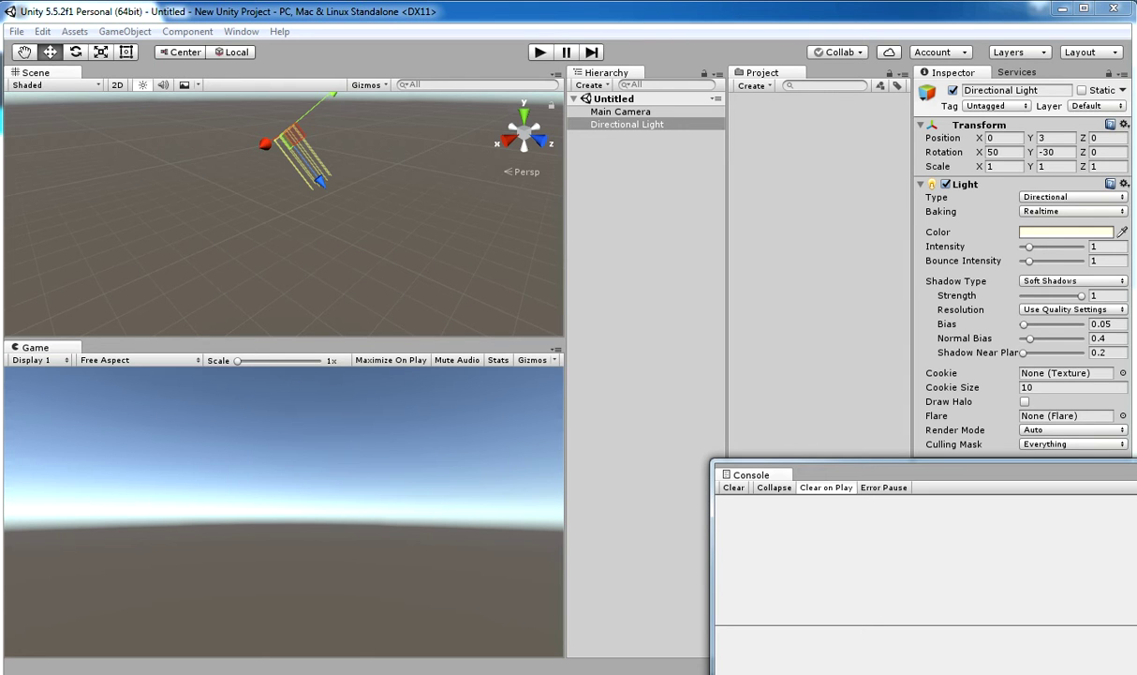
- Switch to the browser and look over the Unity Asset Store home page, its popular assets and its categories
{"action": "mouse_move", "coordinate": [264, 673]}
{"action": "left_click", "coordinate": [264, 674]}
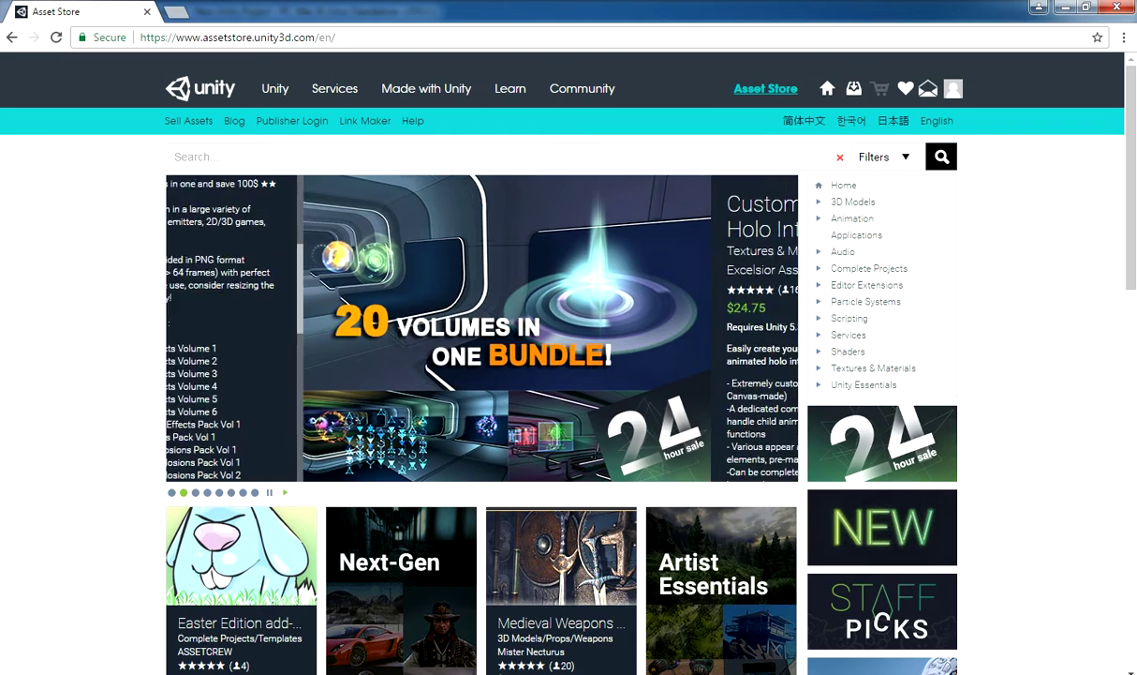
{"action": "scroll", "coordinate": [487, 450], "scroll_direction": "down", "scroll_amount": 8}
{"action": "scroll", "coordinate": [562, 337], "scroll_direction": "down", "scroll_amount": 4}
{"action": "scroll", "coordinate": [562, 337], "scroll_direction": "up", "scroll_amount": 8}
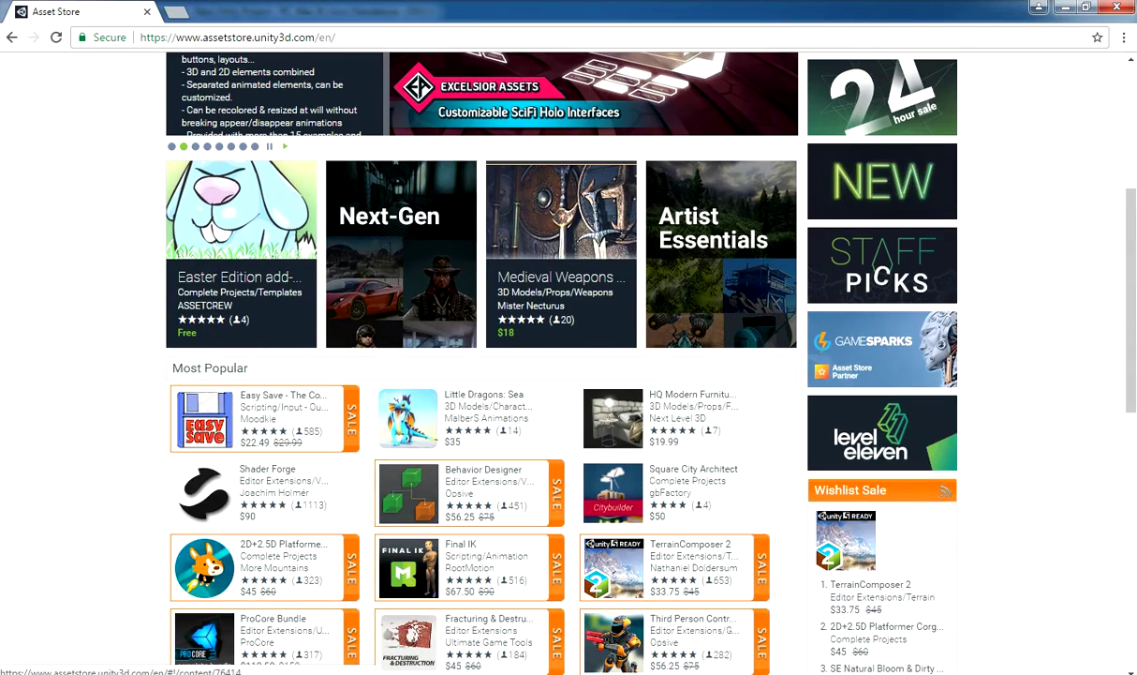
{"action": "scroll", "coordinate": [562, 337], "scroll_direction": "down", "scroll_amount": 4}
{"action": "scroll", "coordinate": [562, 338], "scroll_direction": "up", "scroll_amount": 7}
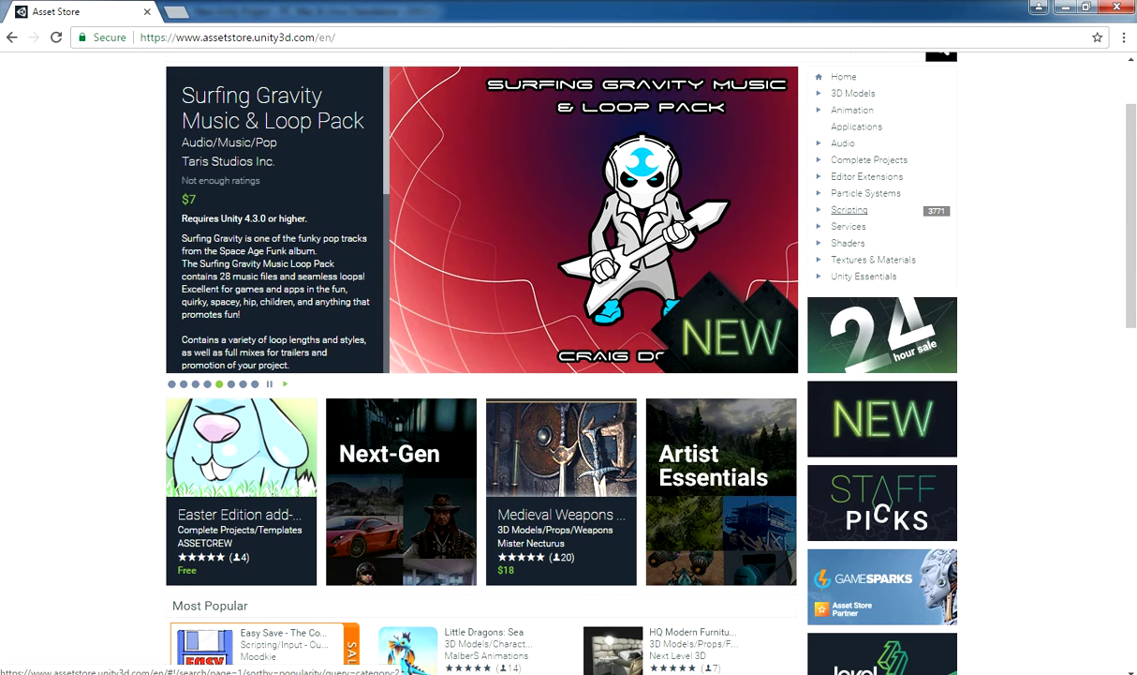
{"action": "scroll", "coordinate": [850, 210], "scroll_direction": "up", "scroll_amount": 2}
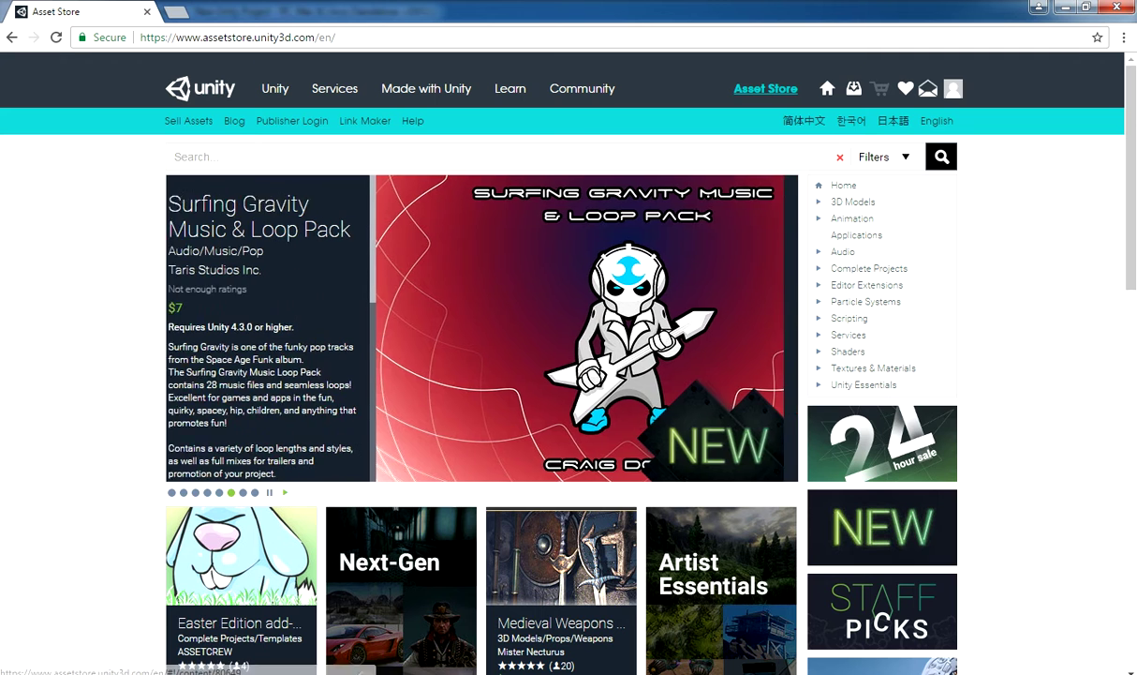
- Search the Asset Store for "lens flare" and open the free Lens Flares package by Unity Technologies
{"action": "left_click", "coordinate": [175, 156]}
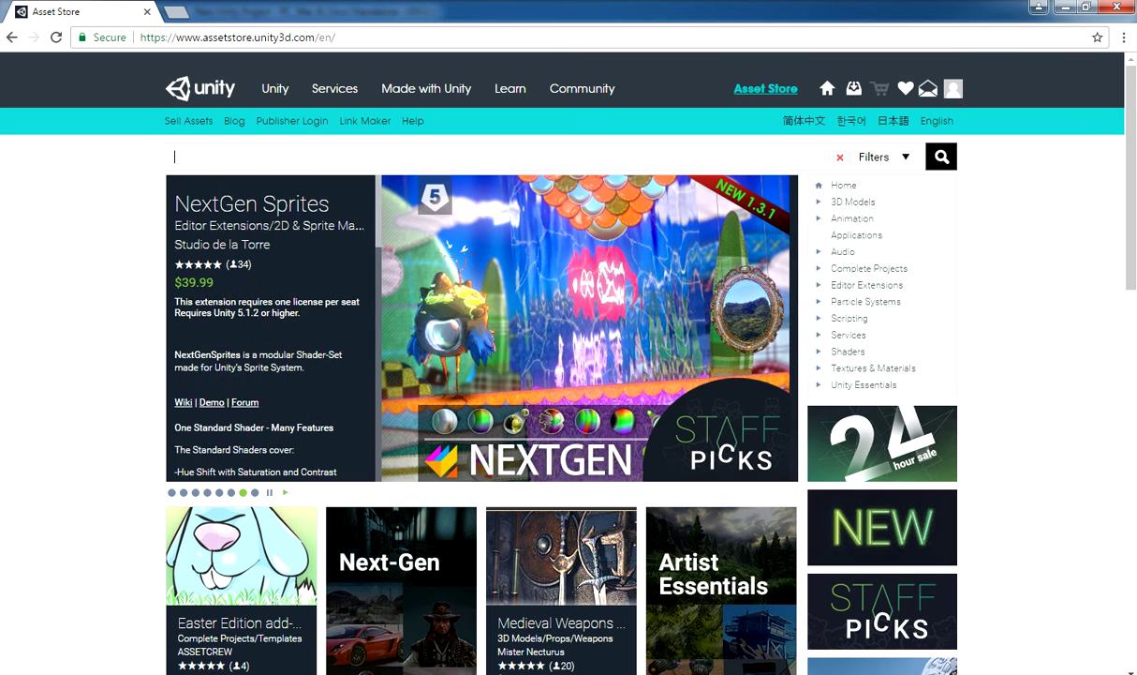
{"action": "type", "text": "lens"}
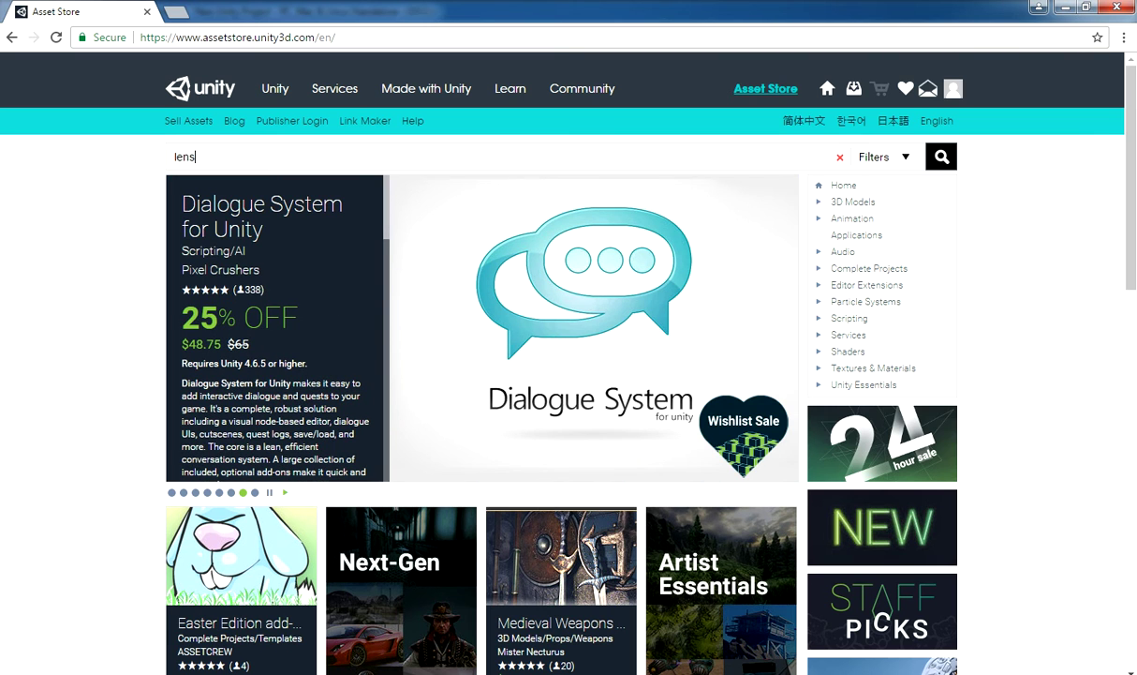
{"action": "type", "text": " fl"}
{"action": "key", "text": "ctrl+a"}
{"action": "key", "text": "Right"}
{"action": "type", "text": "are"}
{"action": "key", "text": "Return"}
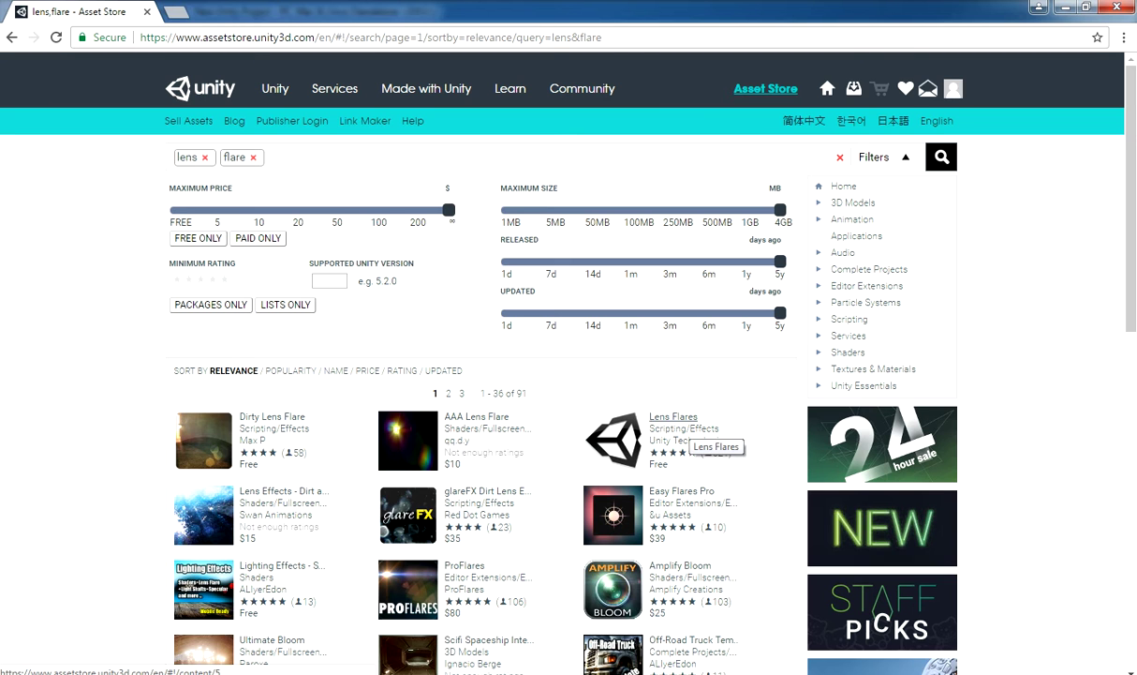
{"action": "left_click", "coordinate": [693, 419]}
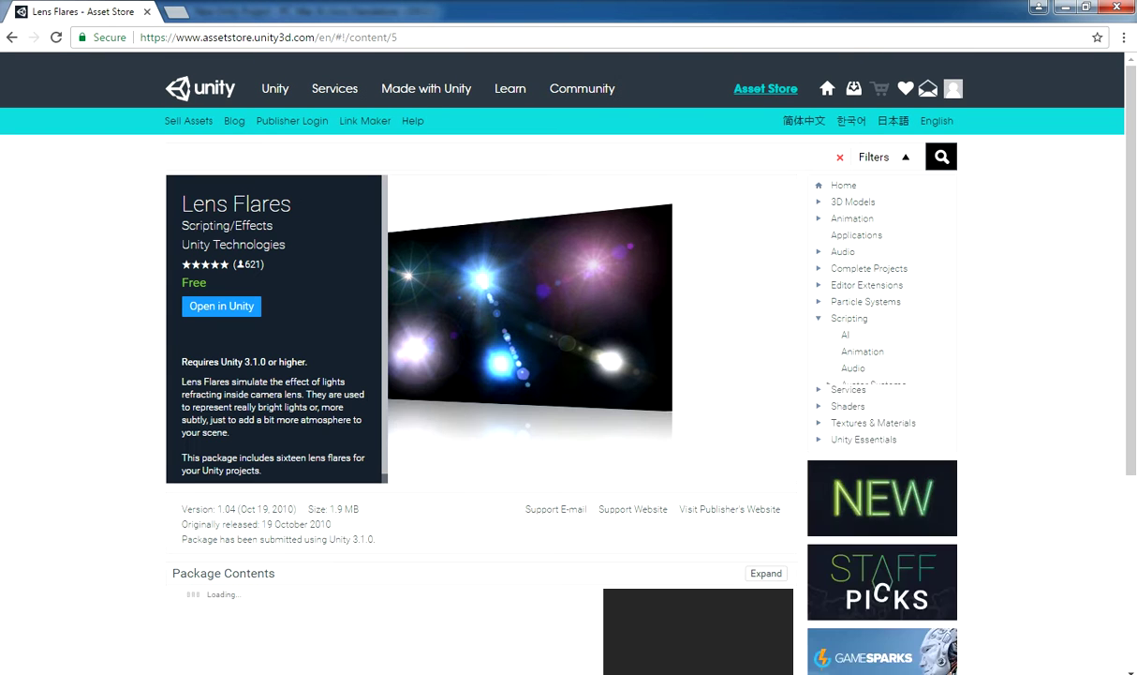
- Open the Lens Flares package in Unity and import all of its assets into the project
{"action": "left_click", "coordinate": [222, 307]}
{"action": "left_click", "coordinate": [570, 151]}
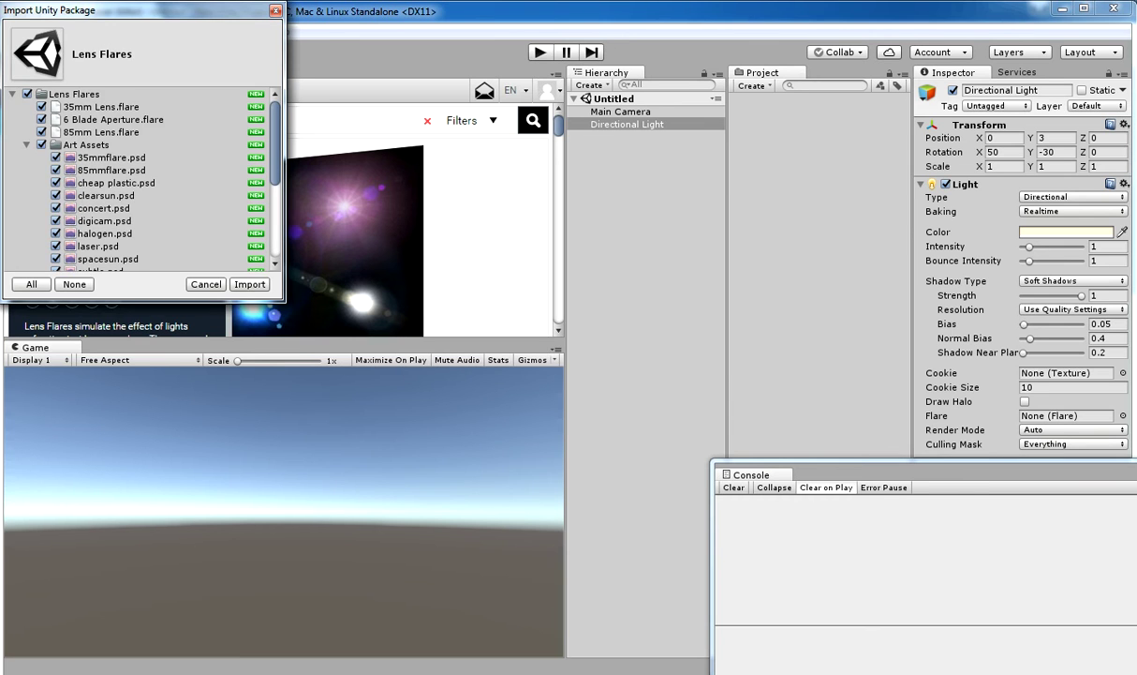
{"action": "left_click", "coordinate": [249, 284]}
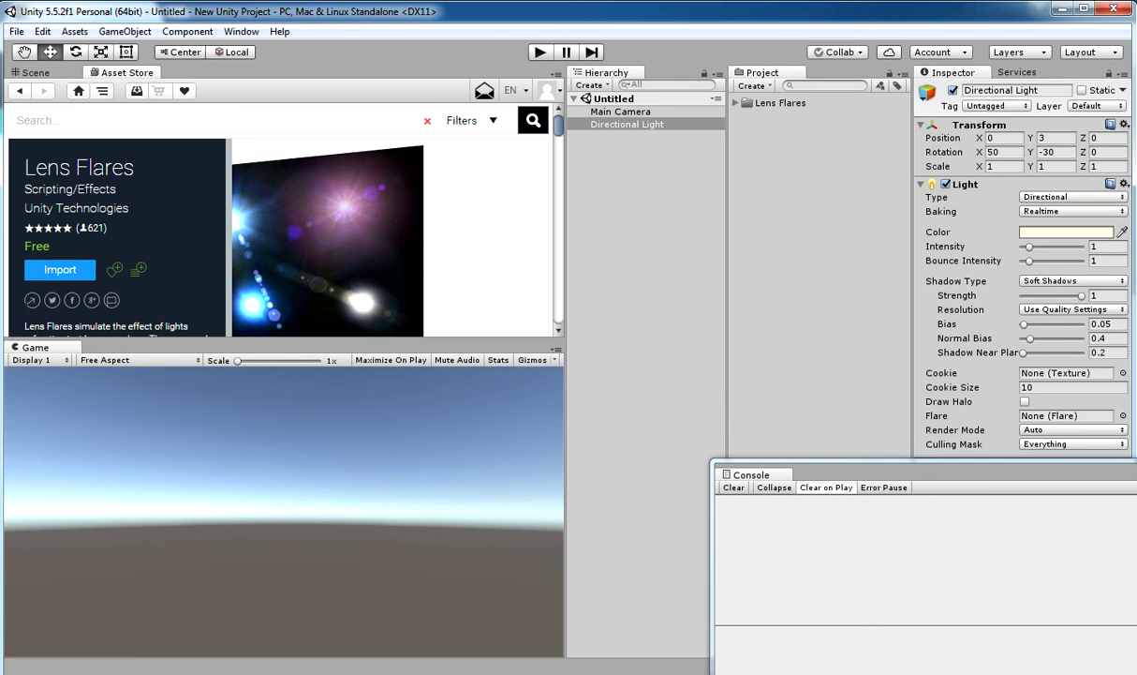
- Expand the imported Lens Flares folder and examine the settings of its individual flare assets one after another
{"action": "left_click", "coordinate": [780, 103]}
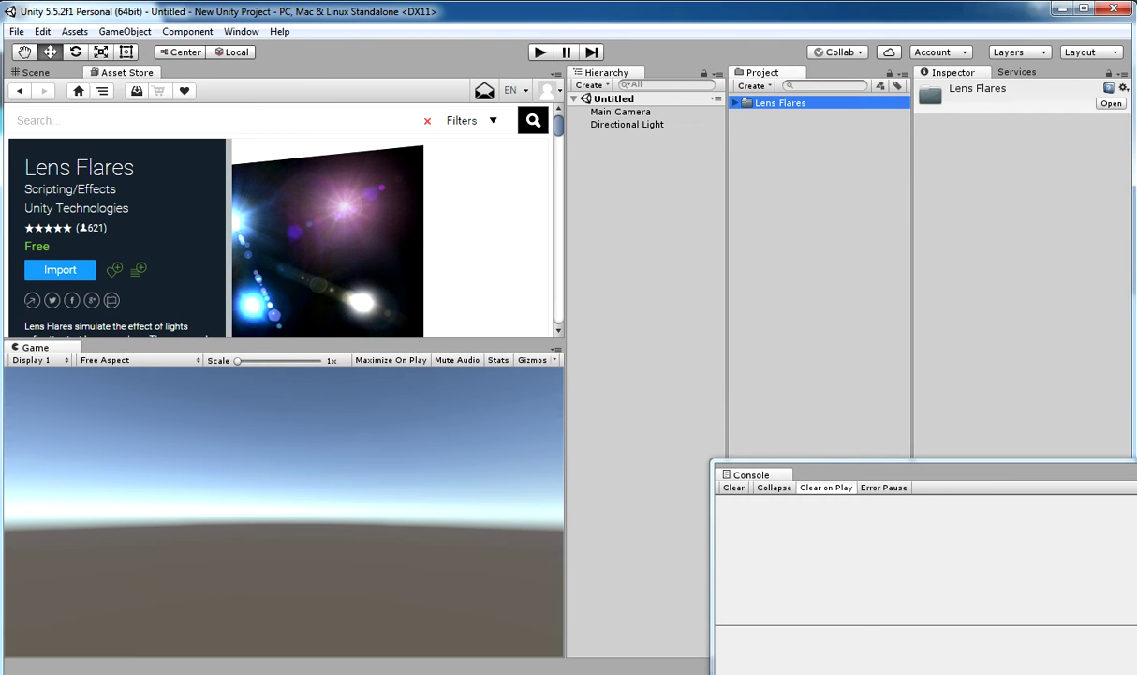
{"action": "left_click", "coordinate": [736, 103]}
{"action": "left_click", "coordinate": [793, 140]}
{"action": "left_click", "coordinate": [783, 255]}
{"action": "left_click", "coordinate": [785, 318]}
{"action": "key", "text": "Up"}
{"action": "key", "text": "Up"}
{"action": "key", "text": "Up"}
{"action": "key", "text": "Up"}
{"action": "key", "text": "Up"}
{"action": "key", "text": "Up"}
{"action": "key", "text": "Up"}
{"action": "key", "text": "Up"}
{"action": "key", "text": "Up"}
{"action": "key", "text": "Up"}
{"action": "key", "text": "Up"}
{"action": "key", "text": "Up"}
{"action": "key", "text": "Up"}
{"action": "key", "text": "Down"}
{"action": "key", "text": "Down"}
{"action": "key", "text": "Down"}
{"action": "key", "text": "Down"}
{"action": "key", "text": "Down"}
{"action": "key", "text": "Down"}
{"action": "key", "text": "Down"}
{"action": "key", "text": "Down"}
{"action": "key", "text": "Down"}
{"action": "key", "text": "Down"}
{"action": "key", "text": "Down"}
{"action": "key", "text": "Down"}
{"action": "key", "text": "Down"}
{"action": "key", "text": "Up"}
{"action": "key", "text": "Up"}
{"action": "key", "text": "Up"}
{"action": "key", "text": "Up"}
{"action": "key", "text": "Up"}
{"action": "key", "text": "Up"}
{"action": "key", "text": "Up"}
{"action": "key", "text": "Up"}
{"action": "key", "text": "Up"}
{"action": "key", "text": "Up"}
{"action": "key", "text": "Up"}
{"action": "key", "text": "Up"}
{"action": "key", "text": "Up"}
{"action": "key", "text": "Up"}
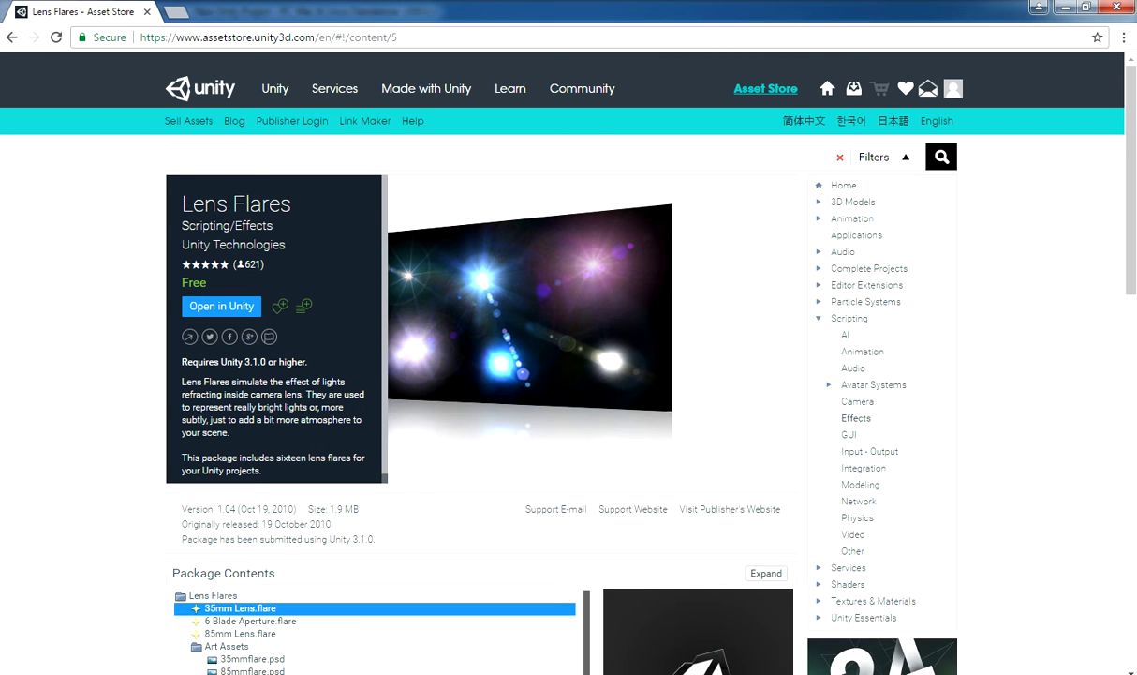
- Read the Lens Flares description on its Asset Store page in the browser
{"action": "left_click_drag", "start_coordinate": [248, 381], "coordinate": [359, 395]}
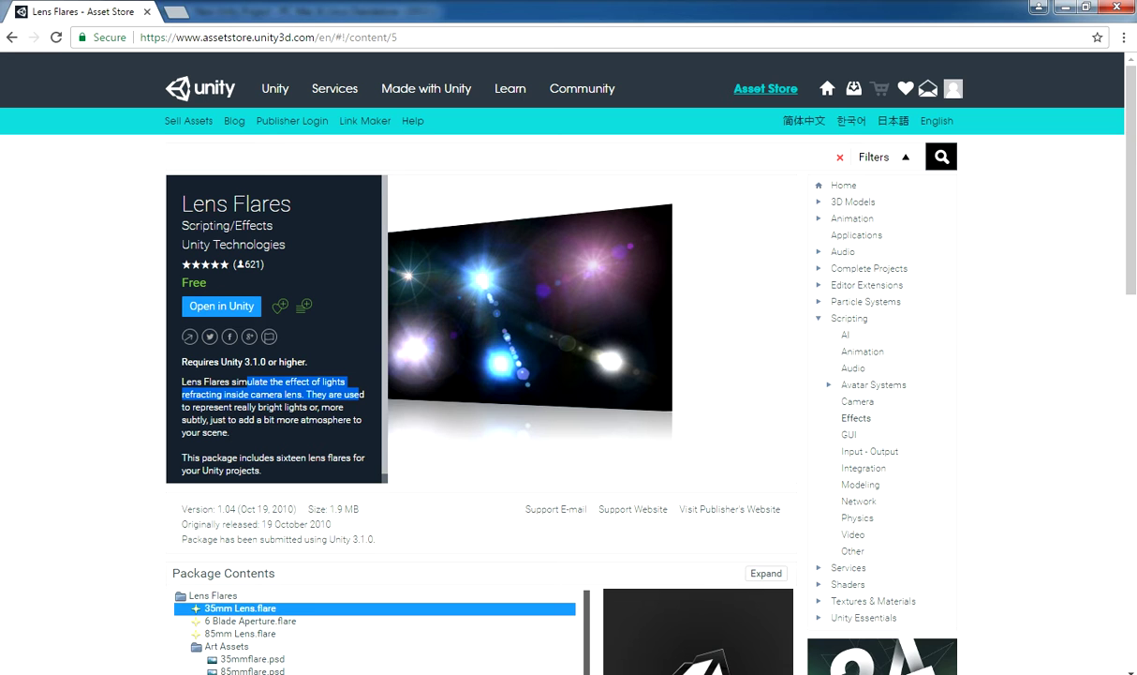
{"action": "scroll", "coordinate": [277, 394], "scroll_direction": "down", "scroll_amount": 1}
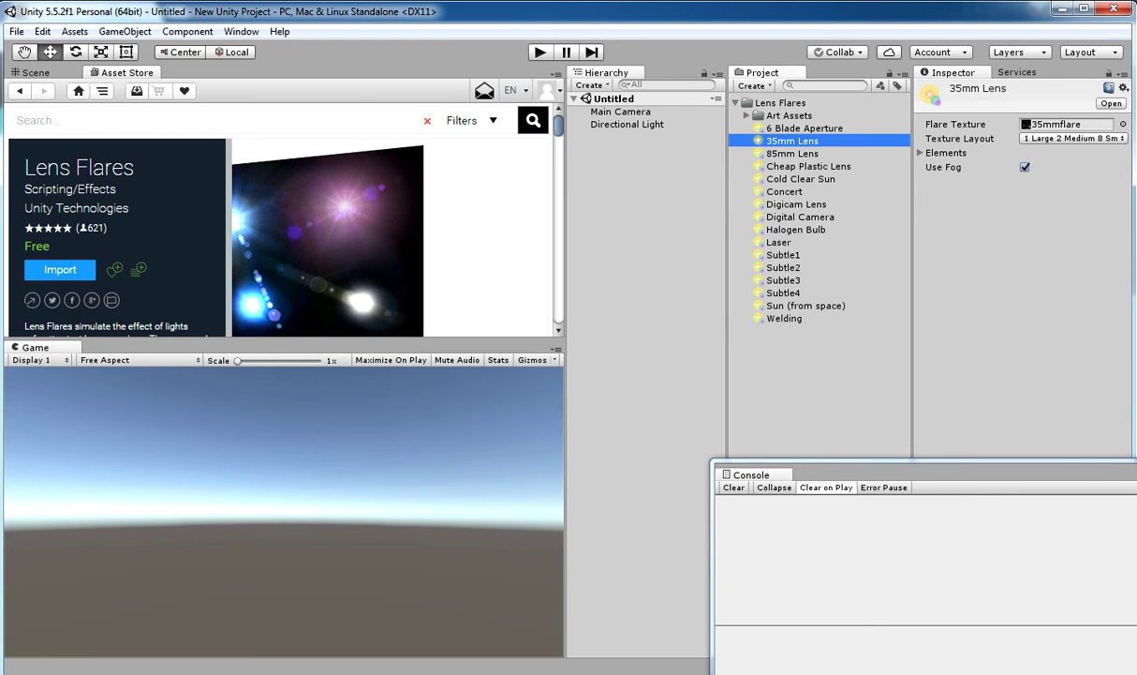
- Create a cube in Unity, scale it to a floor slab of about 16.06 × 0.31 × 13.9 and lower it to about Y -0.96
{"action": "left_click", "coordinate": [125, 31]}
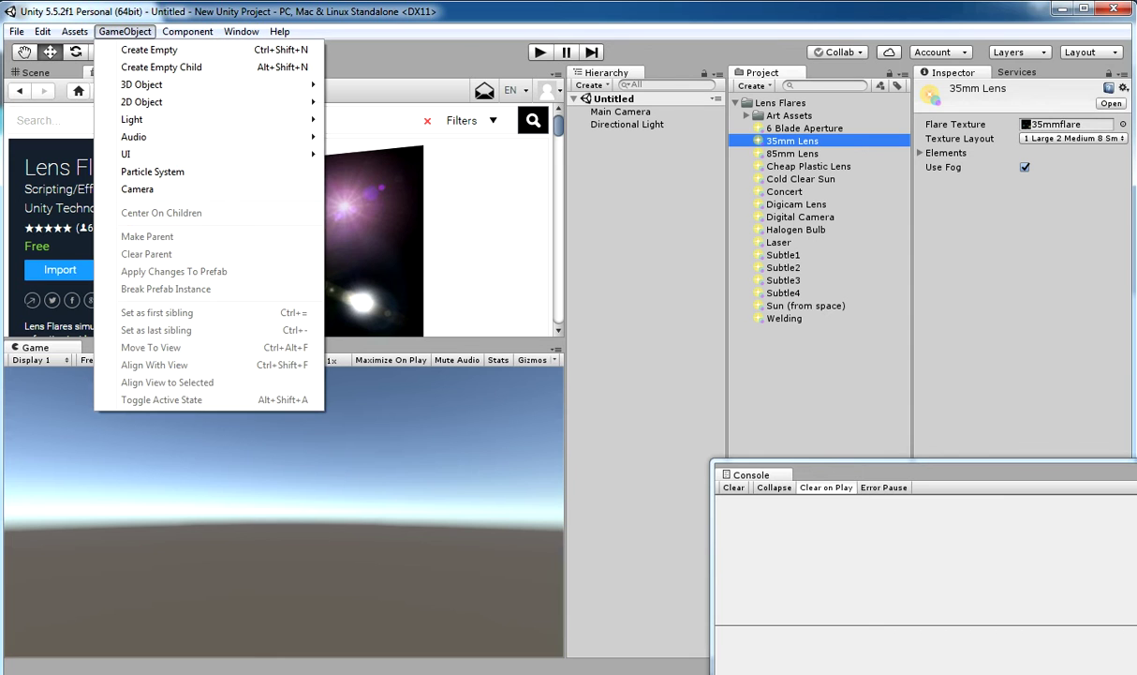
{"action": "mouse_move", "coordinate": [142, 85]}
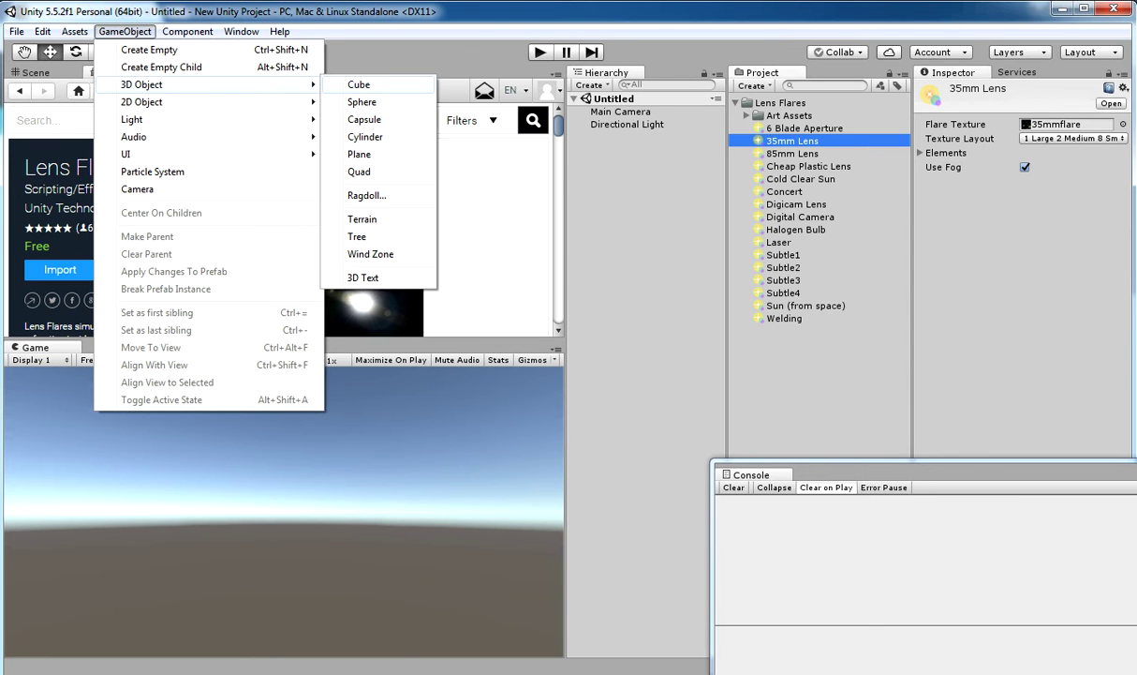
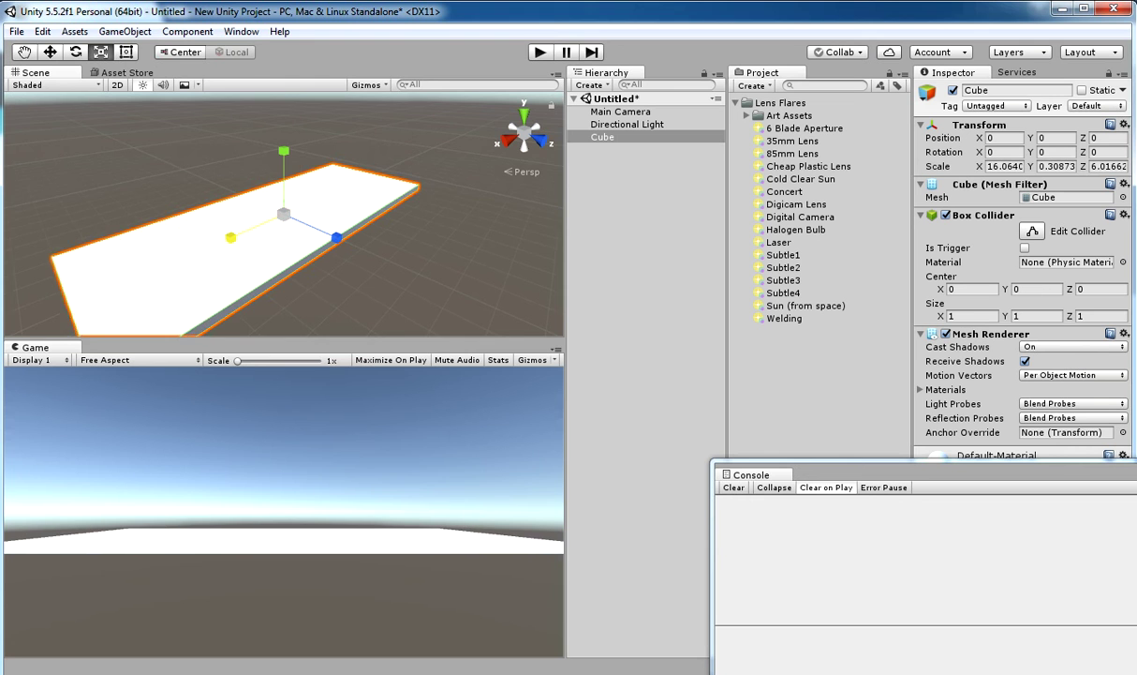
{"action": "left_click_drag", "start_coordinate": [339, 238], "coordinate": [445, 286]}
{"action": "left_click", "coordinate": [50, 52]}
{"action": "mouse_move", "coordinate": [284, 153]}
{"action": "left_mouse_down"}
{"action": "mouse_move", "coordinate": [284, 171]}
{"action": "mouse_move", "coordinate": [284, 151]}
{"action": "left_mouse_up"}
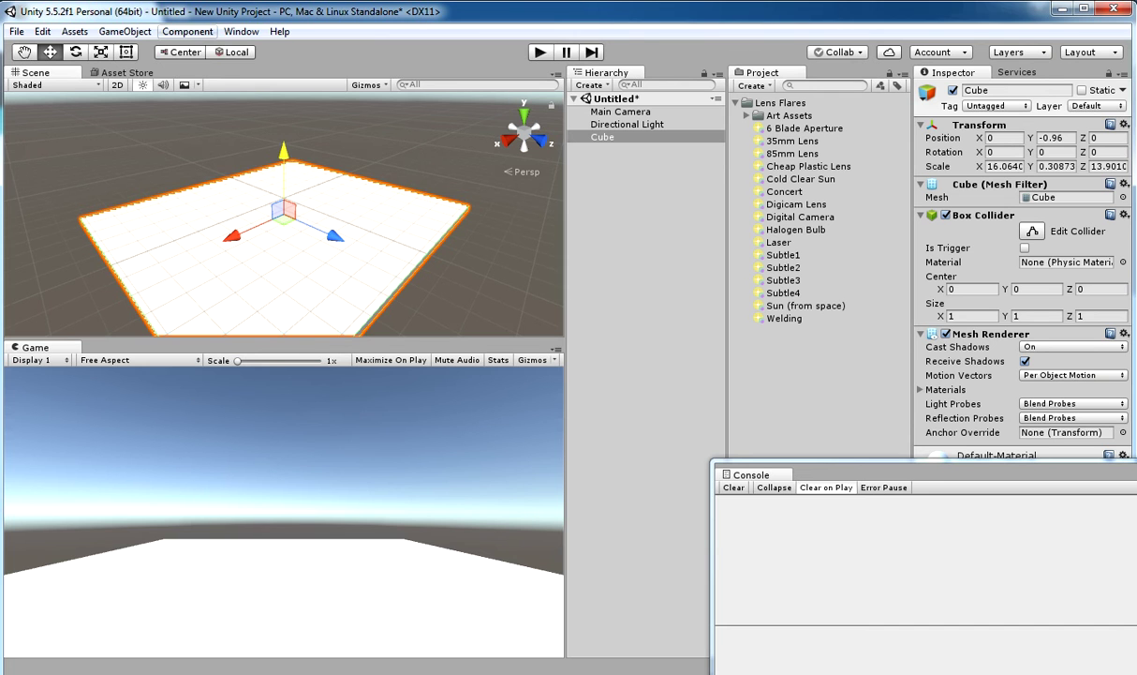
- Add a second cube and raise it above the floor slab to about Y -0.09
{"action": "left_click", "coordinate": [125, 31]}
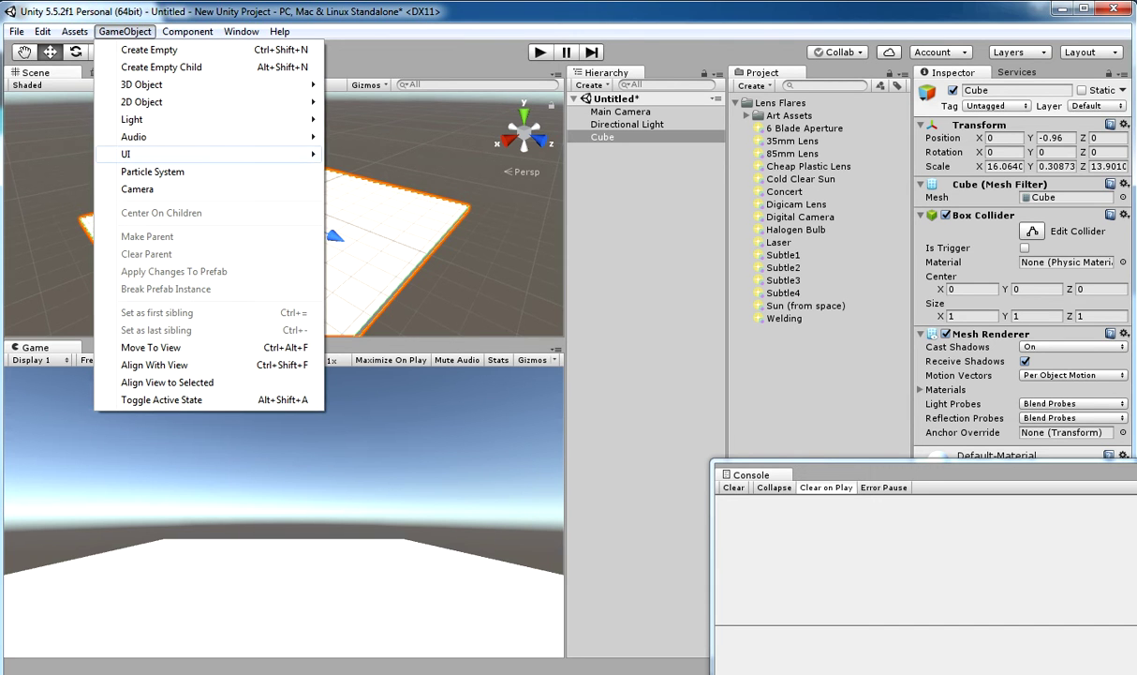
{"action": "mouse_move", "coordinate": [169, 84]}
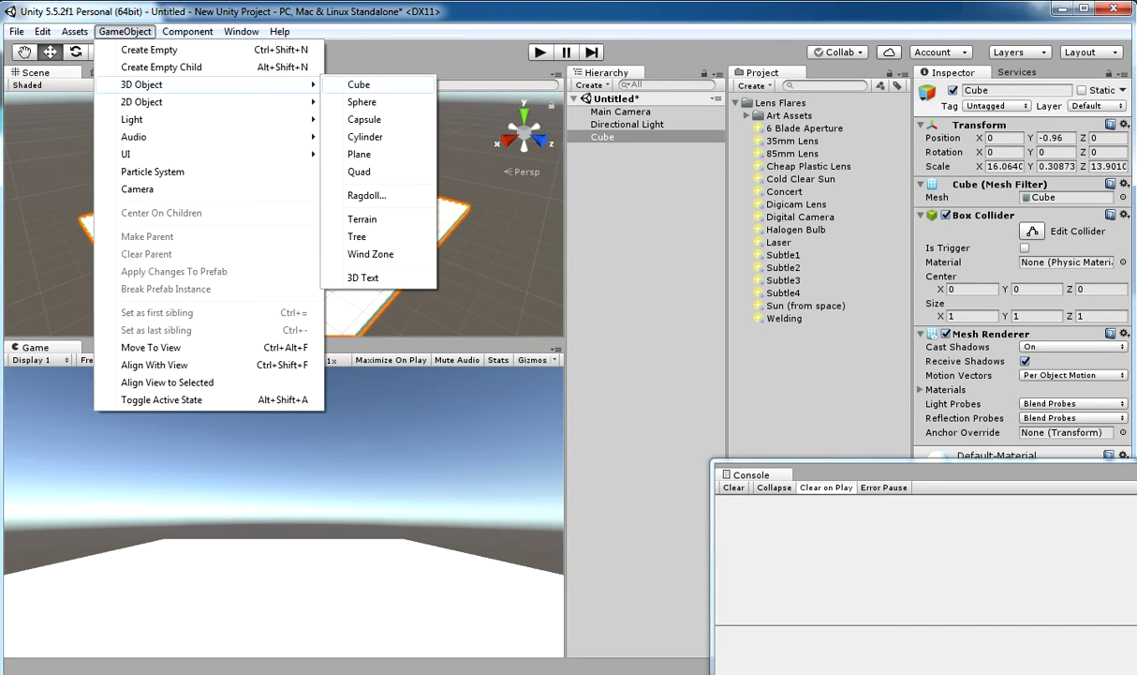
{"action": "left_click", "coordinate": [359, 84]}
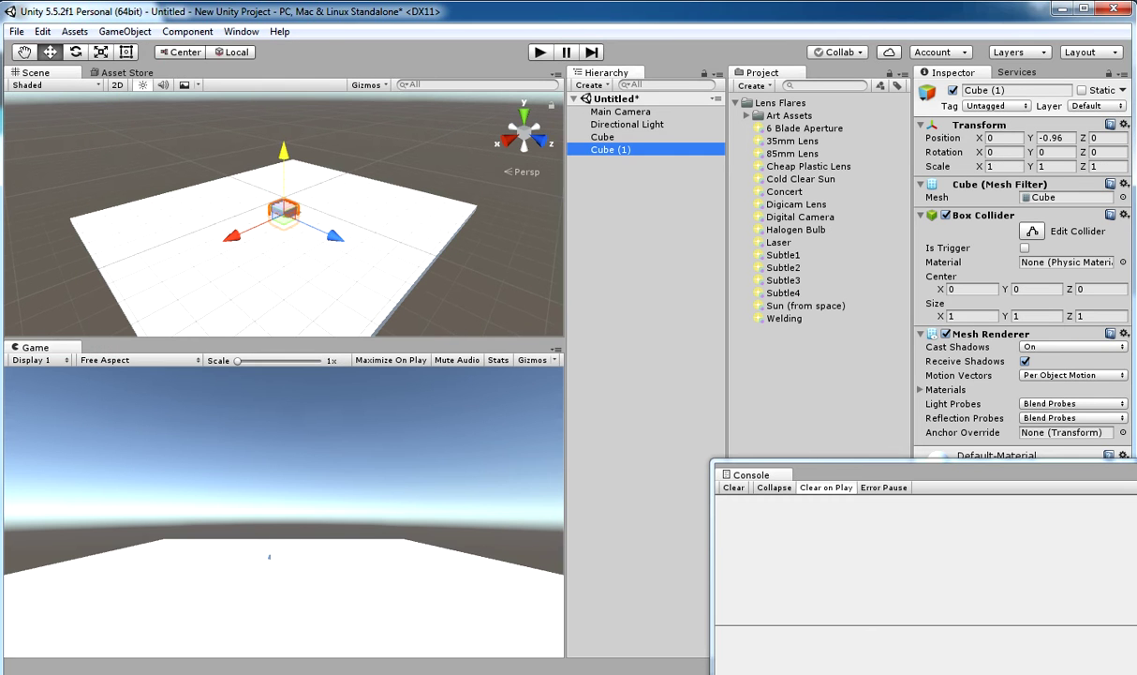
{"action": "left_click_drag", "start_coordinate": [284, 152], "coordinate": [284, 134]}
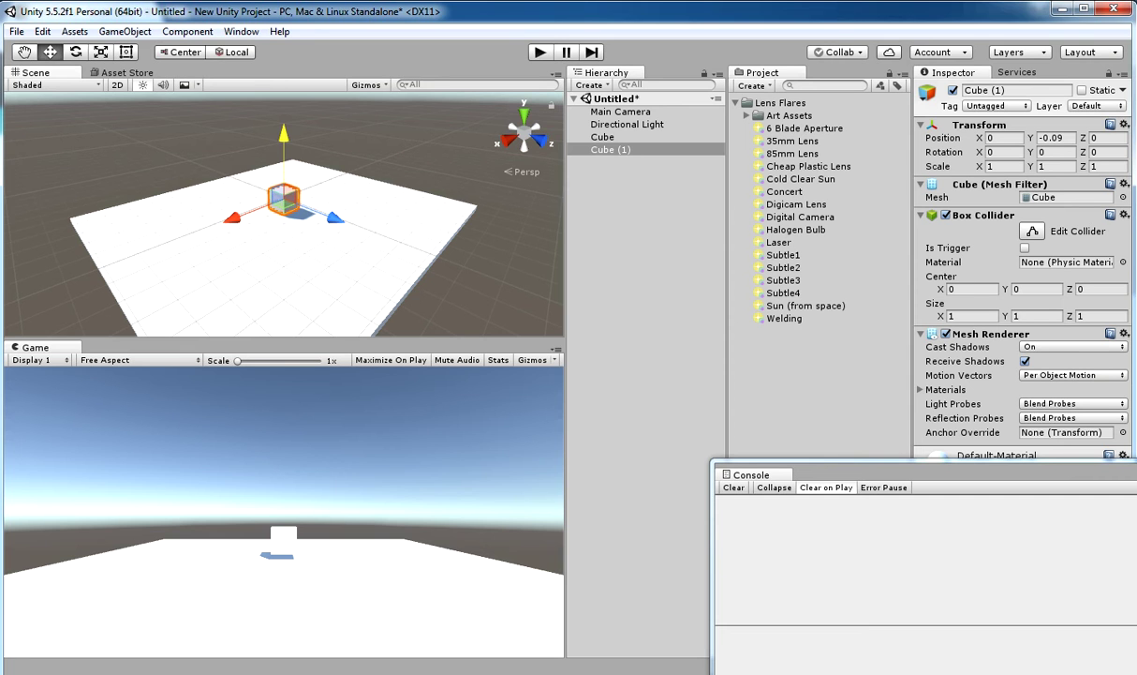
- Stretch the second cube into a pillar with a Y scale of about 6.77 and raise it to about Y 2.38
{"action": "key", "text": "r"}
{"action": "left_click_drag", "start_coordinate": [284, 134], "coordinate": [284, 3]}
{"action": "left_click", "coordinate": [51, 52]}
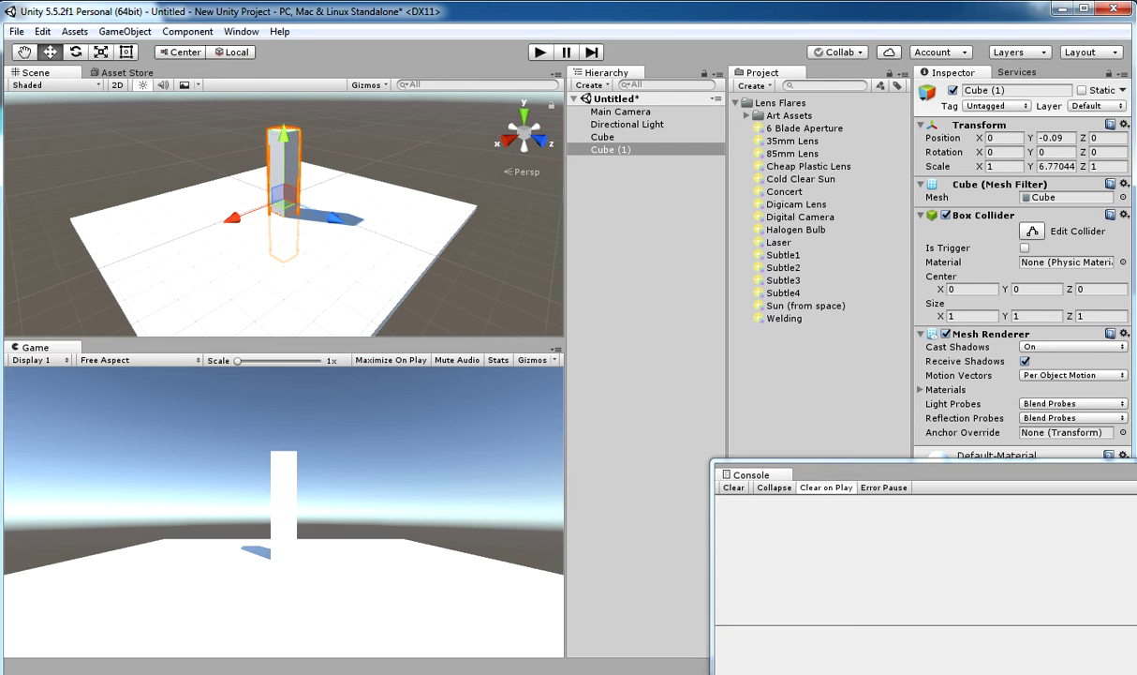
{"action": "scroll", "coordinate": [284, 154], "scroll_direction": "down", "scroll_amount": 1}
{"action": "left_click_drag", "start_coordinate": [284, 140], "coordinate": [284, 87]}
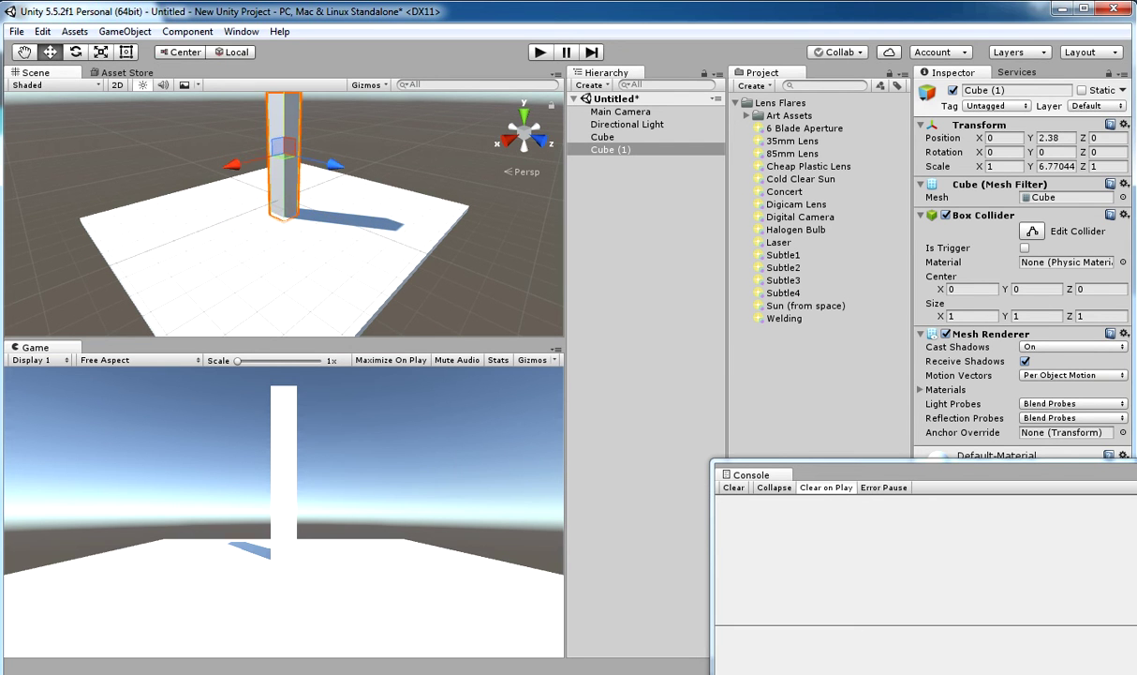
{"action": "key", "text": "f"}
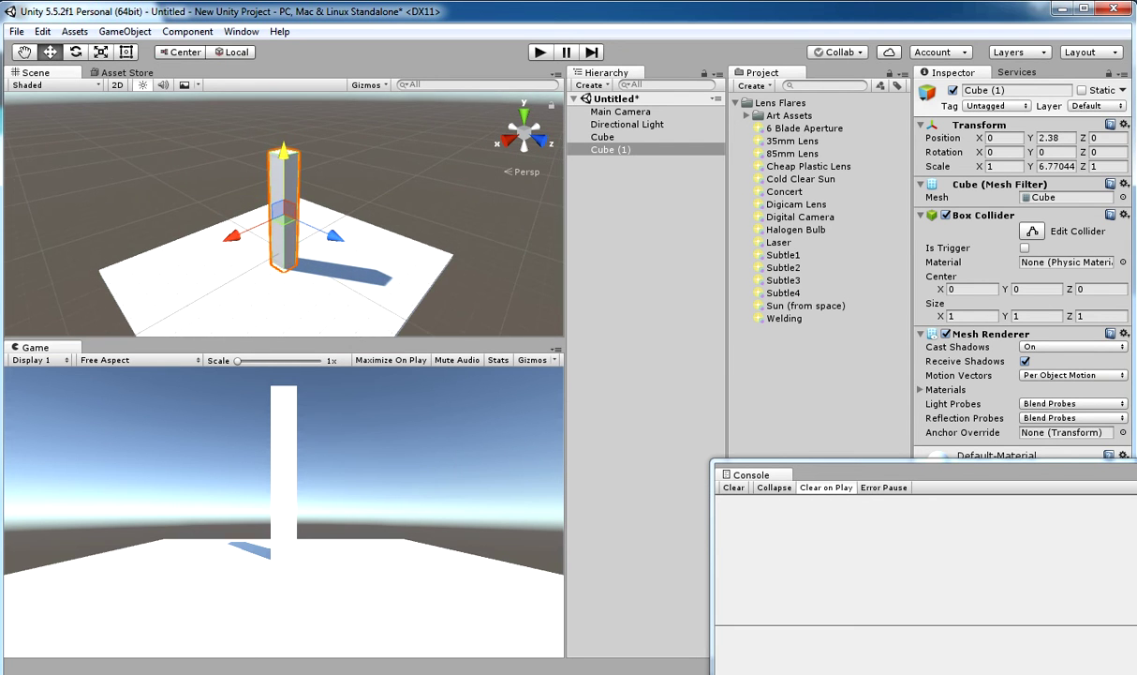
- Add a third cube and raise it above the pillar to about Y 6.58
{"action": "left_click", "coordinate": [125, 31]}
{"action": "mouse_move", "coordinate": [150, 84]}
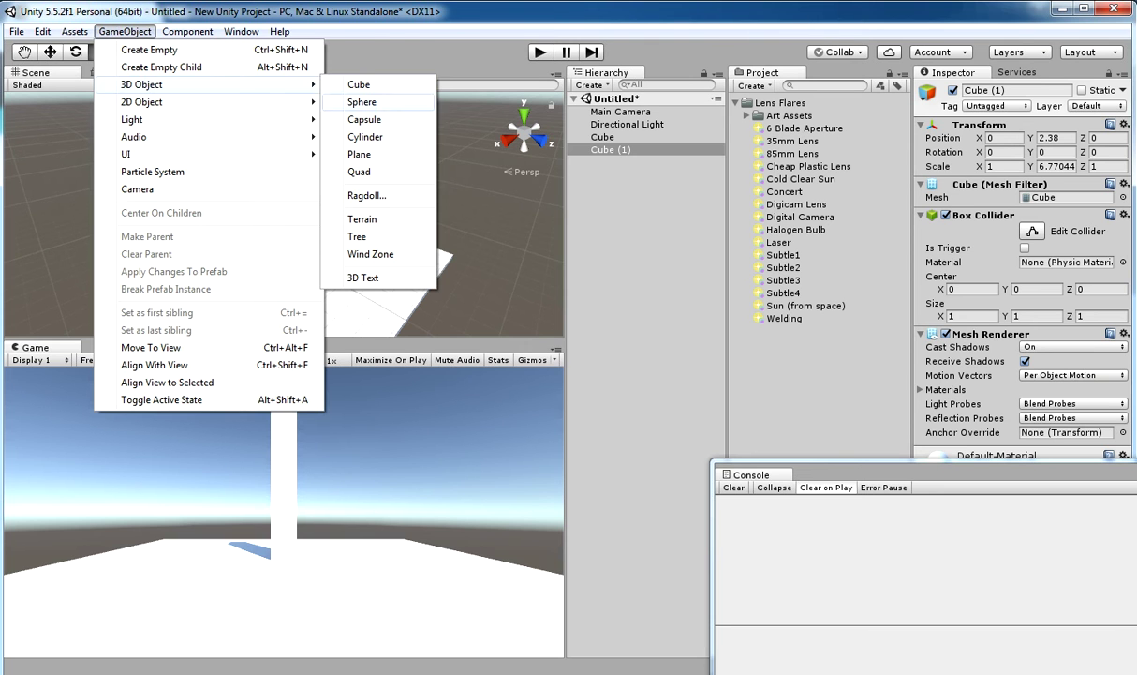
{"action": "left_click", "coordinate": [359, 85]}
{"action": "key", "text": "w"}
{"action": "left_click_drag", "start_coordinate": [283, 150], "coordinate": [283, 70]}
{"action": "key", "text": "f"}
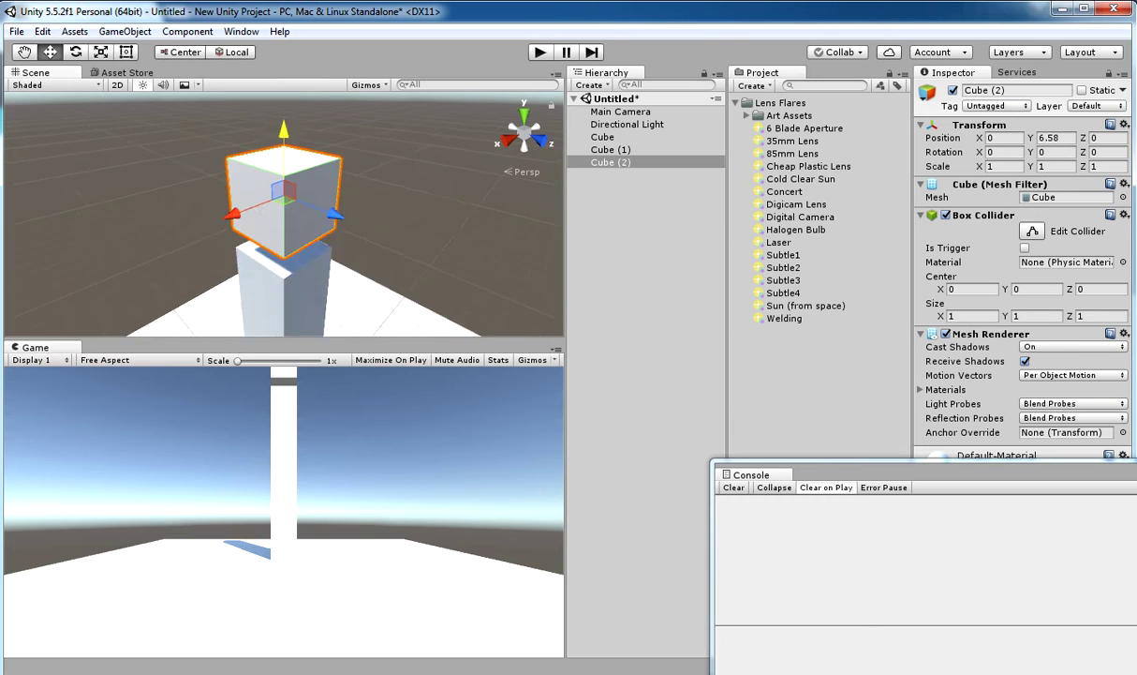
- Tilt the cube above the pillar by about 16.4 degrees around its X axis
{"action": "left_click_drag", "start_coordinate": [140, 220], "coordinate": [353, 208], "text": "alt"}
{"action": "scroll", "coordinate": [375, 202], "scroll_direction": "down", "scroll_amount": 8}
{"action": "left_click", "coordinate": [76, 52]}
{"action": "left_click_drag", "start_coordinate": [201, 229], "coordinate": [375, 192], "text": "alt"}
{"action": "left_click_drag", "start_coordinate": [247, 200], "coordinate": [254, 166]}
- Scale the tilted cube into a thin, wide block of about 1.71 × 1 × 0.45
{"action": "key", "text": "r"}
{"action": "left_click_drag", "start_coordinate": [374, 215], "coordinate": [211, 201], "text": "alt"}
{"action": "left_click_drag", "start_coordinate": [356, 242], "coordinate": [166, 254]}
{"action": "scroll", "coordinate": [166, 254], "scroll_direction": "down", "scroll_amount": 5}
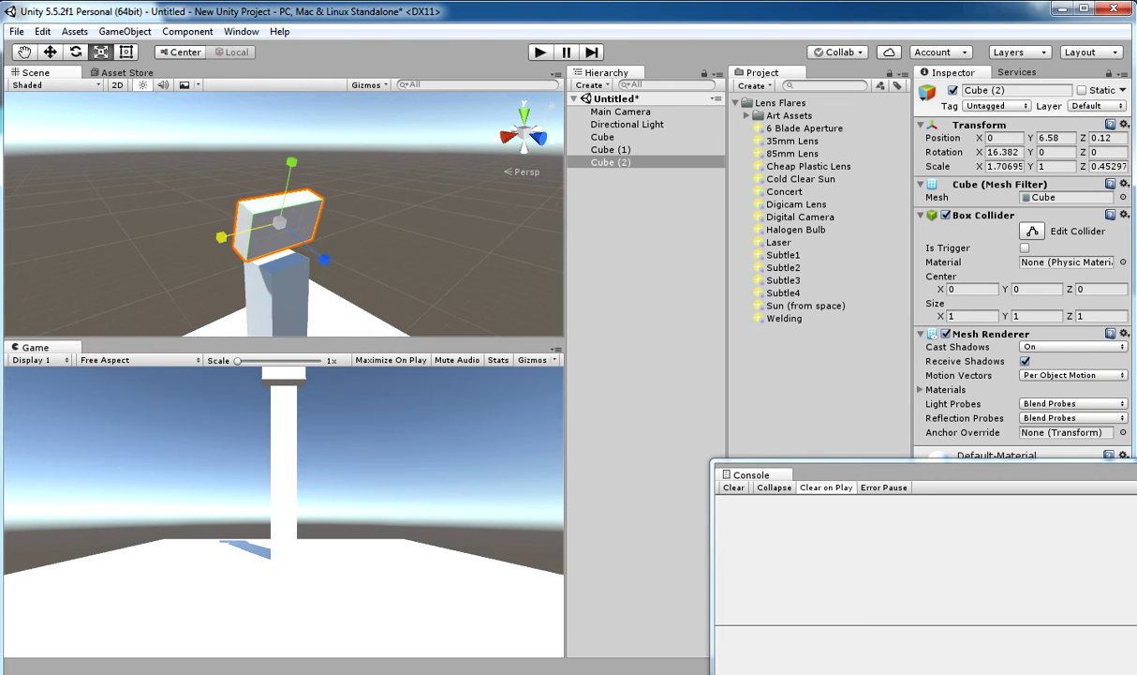
- Move the tilted block on the pillar's top to about X 0.16, Y 6.46, Z 0.53
{"action": "key", "text": "w"}
{"action": "scroll", "coordinate": [281, 223], "scroll_direction": "down", "scroll_amount": 3}
{"action": "left_click_drag", "start_coordinate": [326, 259], "coordinate": [337, 267]}
{"action": "left_click_drag", "start_coordinate": [236, 246], "coordinate": [42, 163]}
{"action": "scroll", "coordinate": [228, 246], "scroll_direction": "down", "scroll_amount": 10}
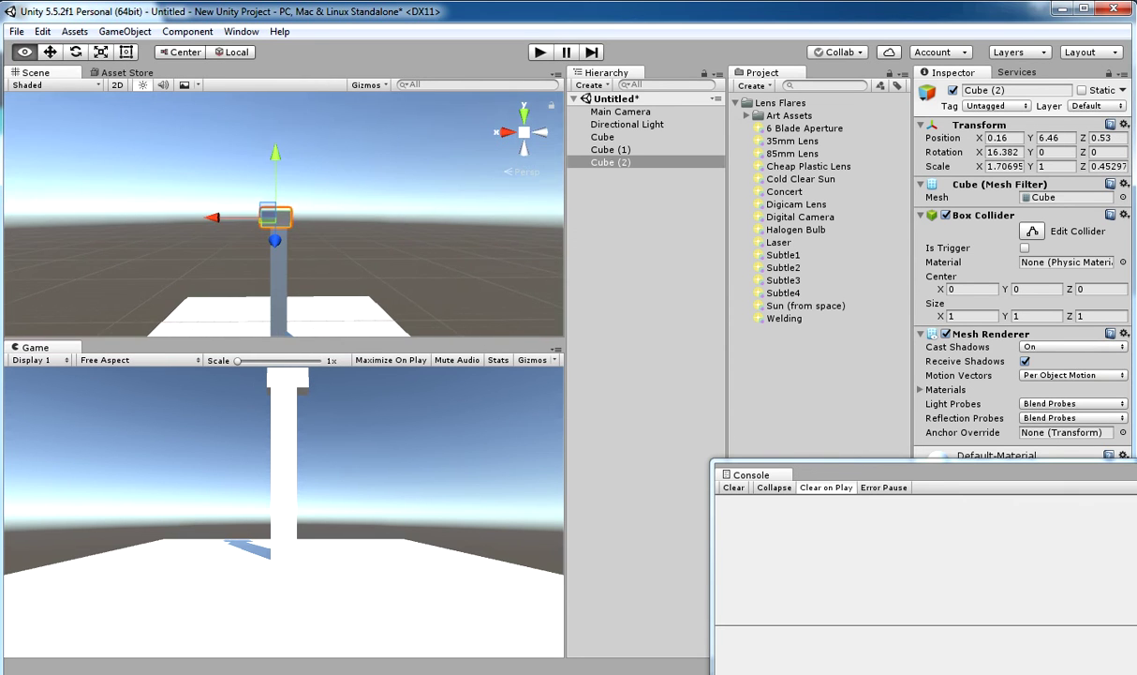
{"action": "scroll", "coordinate": [284, 213], "scroll_direction": "down", "scroll_amount": 3}
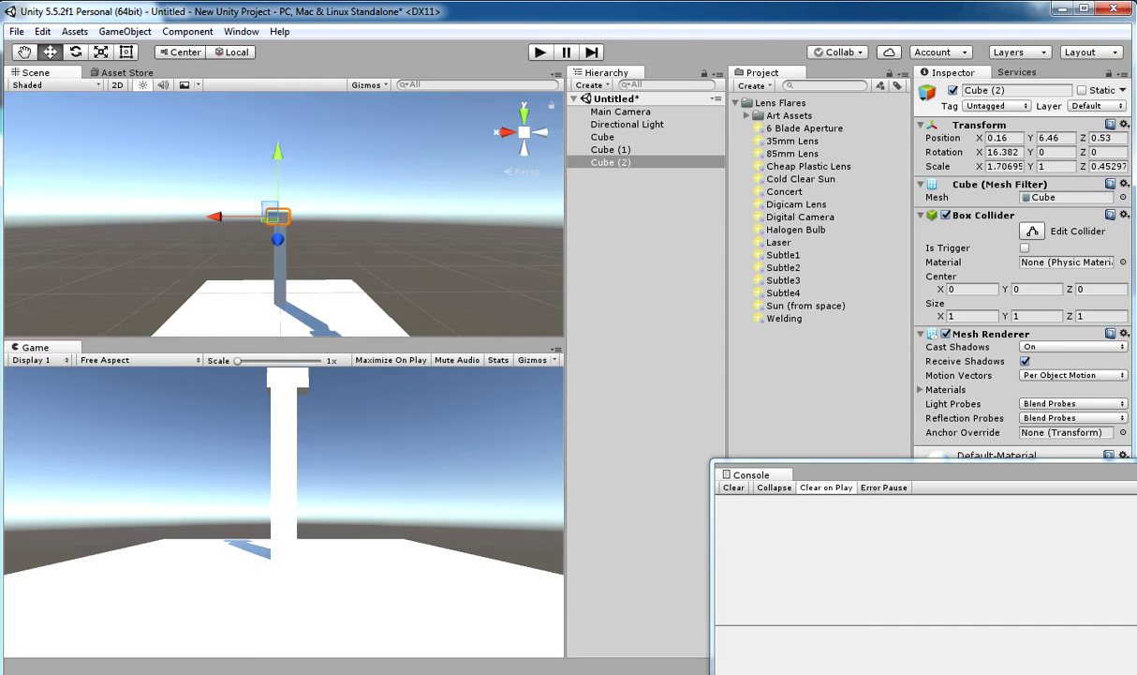
{"action": "left_click", "coordinate": [125, 32]}
{"action": "left_click", "coordinate": [393, 178]}
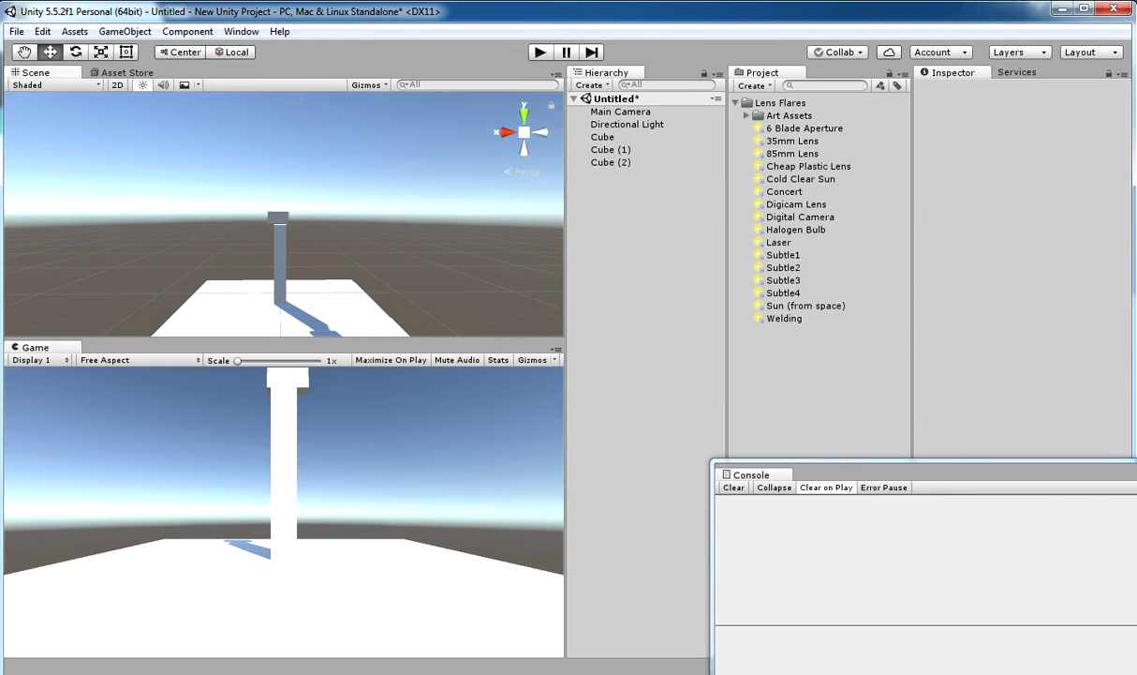
{"action": "scroll", "coordinate": [284, 213], "scroll_direction": "down", "scroll_amount": 3}
{"action": "scroll", "coordinate": [283, 214], "scroll_direction": "up", "scroll_amount": 3}
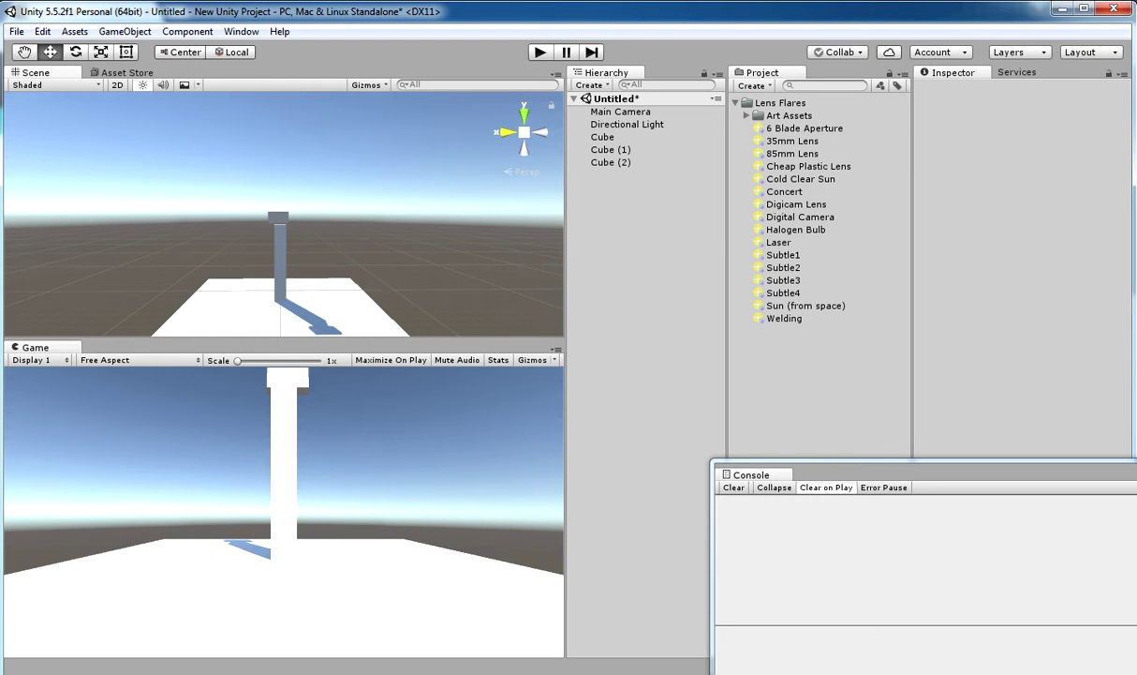
- Add a fourth cube and place it on the ground in front of the pillar at about Y 0, Z 3.55
{"action": "left_click", "coordinate": [124, 31]}
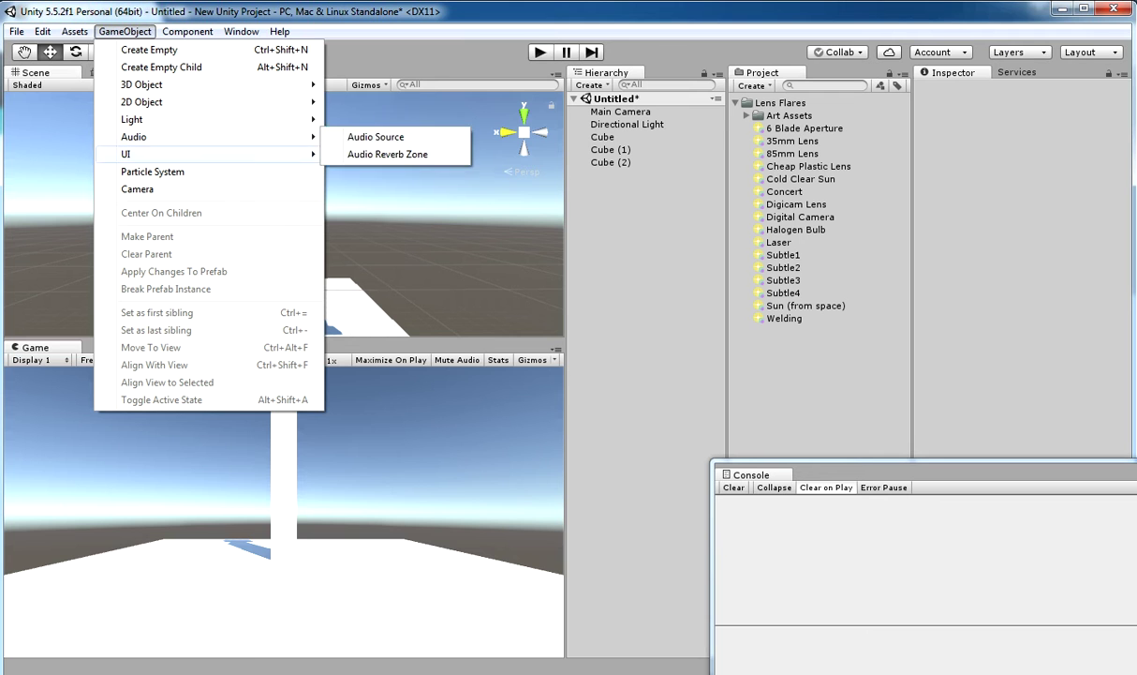
{"action": "mouse_move", "coordinate": [187, 85]}
{"action": "left_click", "coordinate": [359, 84]}
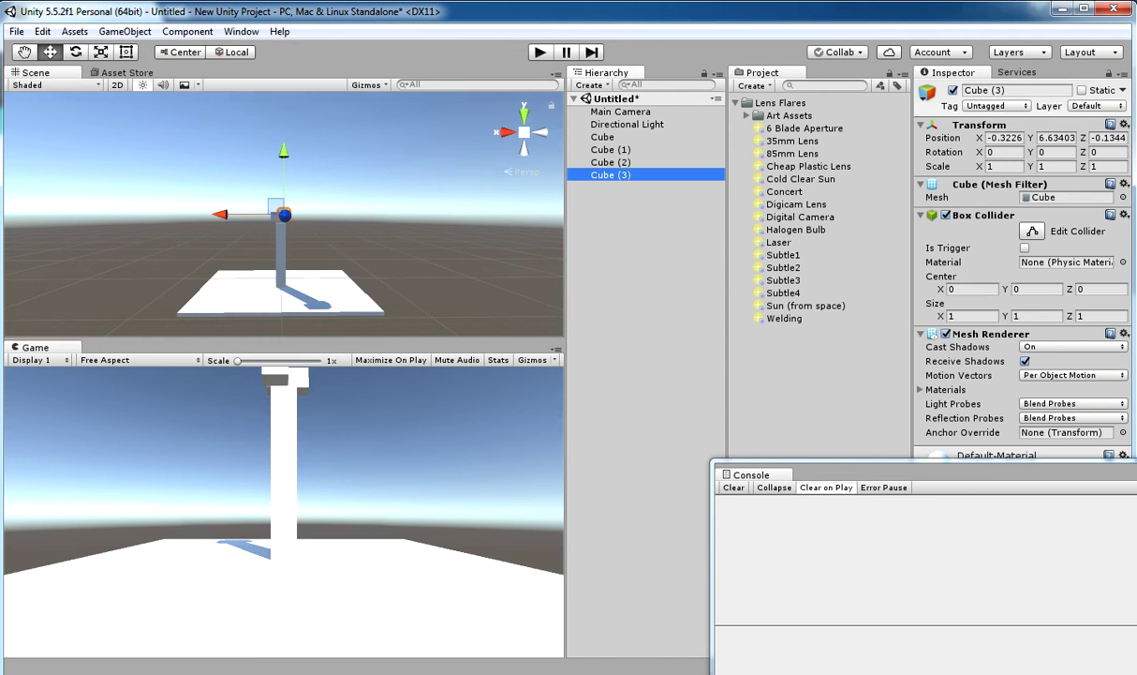
{"action": "left_click_drag", "start_coordinate": [284, 152], "coordinate": [284, 226]}
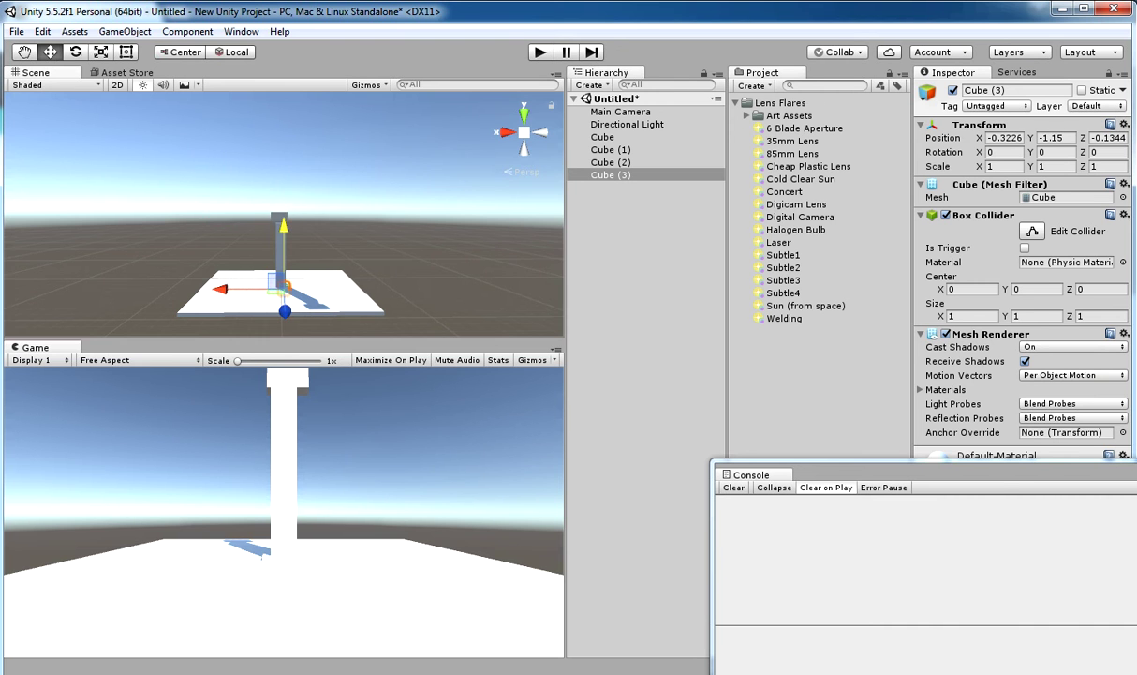
{"action": "key", "text": "f"}
{"action": "left_click_drag", "start_coordinate": [284, 163], "coordinate": [284, 103]}
{"action": "key", "text": "f"}
{"action": "left_click_drag", "start_coordinate": [322, 255], "coordinate": [495, 436]}
{"action": "key", "text": "f"}
{"action": "left_click_drag", "start_coordinate": [323, 255], "coordinate": [366, 301]}
{"action": "scroll", "coordinate": [365, 302], "scroll_direction": "down", "scroll_amount": 3}
- Scale the new ground cube into a flat block of about 2.92 × 0.45 × 1 and raise it slightly
{"action": "key", "text": "e"}
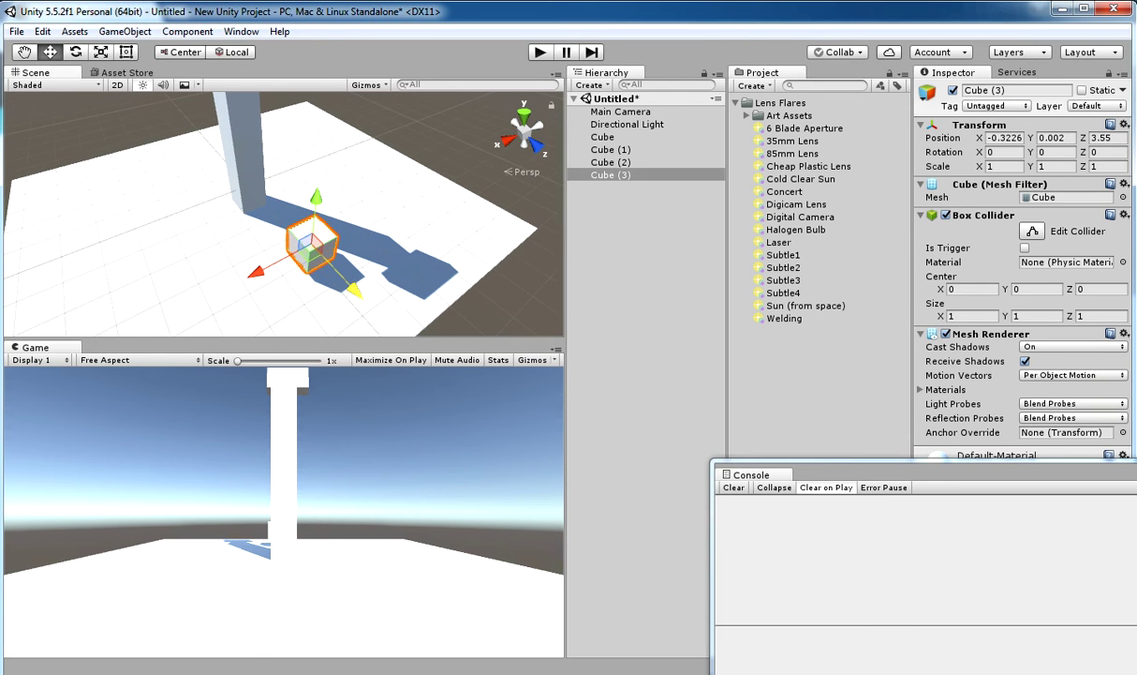
{"action": "key", "text": "r"}
{"action": "key", "text": "f"}
{"action": "left_click_drag", "start_coordinate": [225, 243], "coordinate": [111, 298]}
{"action": "scroll", "coordinate": [111, 298], "scroll_direction": "down", "scroll_amount": 3}
{"action": "left_click_drag", "start_coordinate": [284, 161], "coordinate": [284, 190]}
{"action": "left_click_drag", "start_coordinate": [216, 234], "coordinate": [525, 178], "text": "alt"}
{"action": "key", "text": "e"}
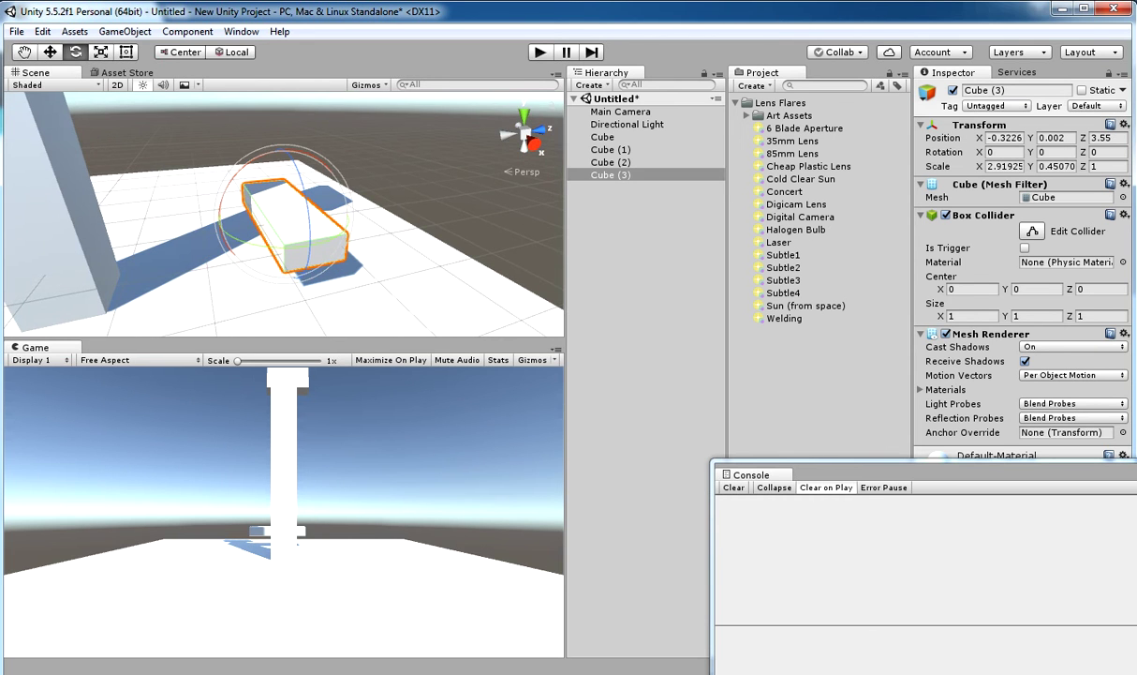
{"action": "left_click", "coordinate": [50, 53]}
{"action": "left_click_drag", "start_coordinate": [284, 152], "coordinate": [284, 124]}
- Create an empty game object and a sphere at the flat block
{"action": "left_click", "coordinate": [125, 32]}
{"action": "left_click", "coordinate": [154, 49]}
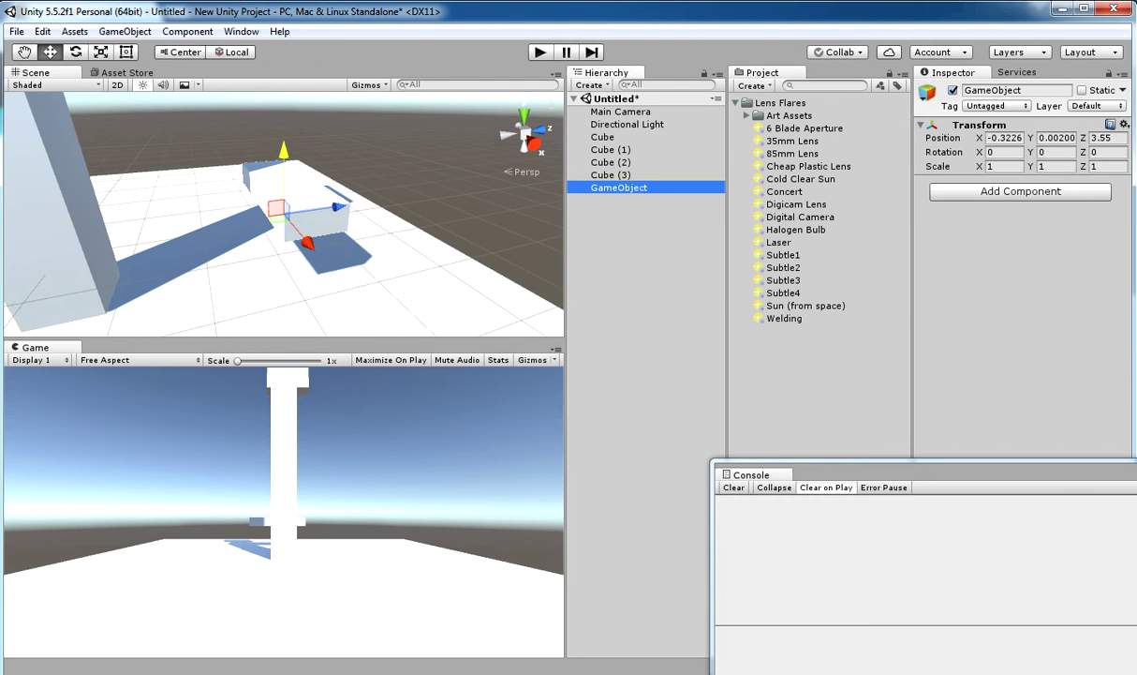
{"action": "left_click", "coordinate": [125, 31]}
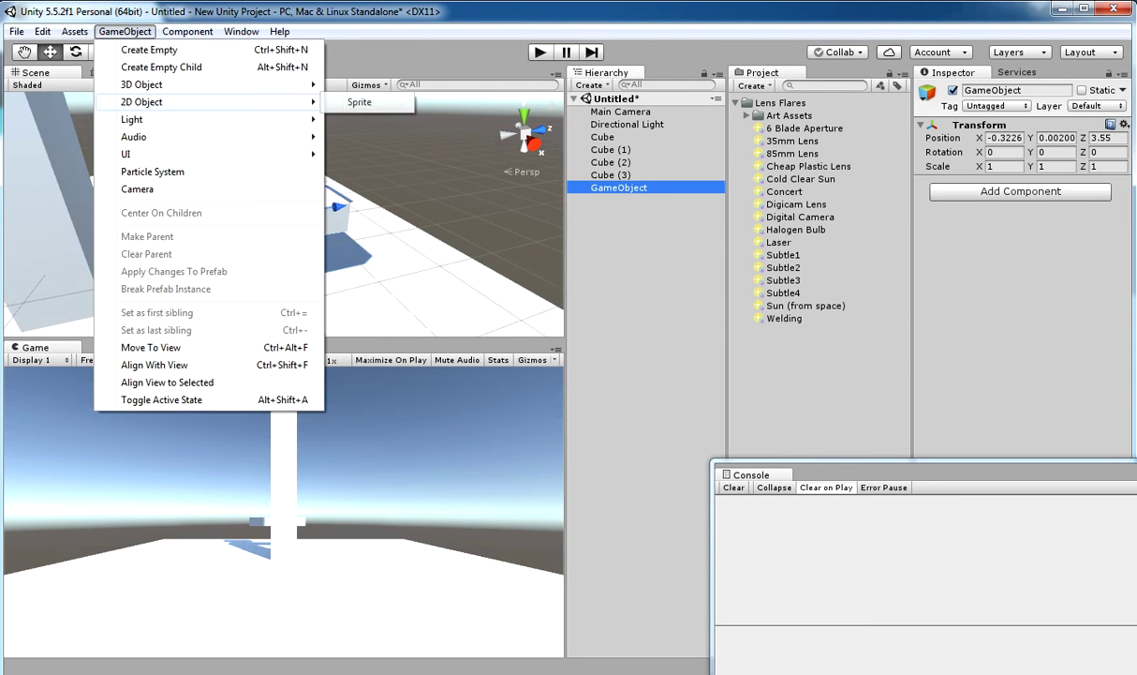
{"action": "mouse_move", "coordinate": [145, 85]}
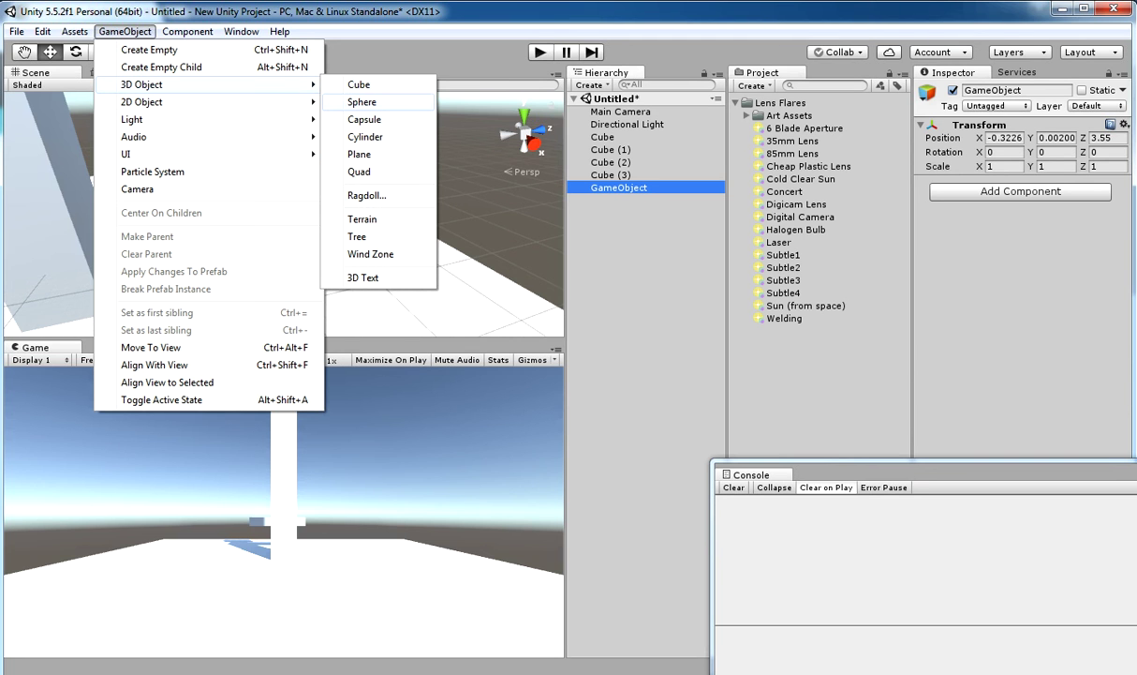
{"action": "left_click", "coordinate": [361, 102]}
{"action": "scroll", "coordinate": [361, 105], "scroll_direction": "up", "scroll_amount": 5}
{"action": "left_click", "coordinate": [361, 105]}
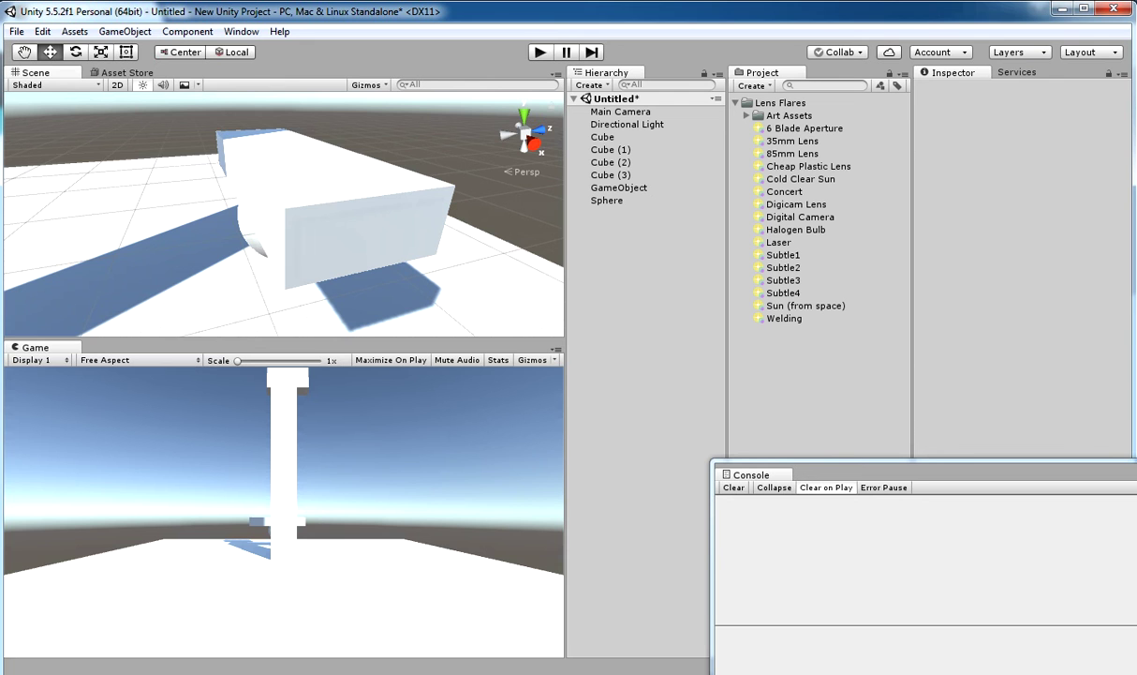
- Flatten the sphere to about 0.55 in Z and place it as a wheel at about X 0.74, Y -0.25, Z 3.07
{"action": "left_click", "coordinate": [245, 295]}
{"action": "left_click", "coordinate": [251, 239]}
{"action": "left_click_drag", "start_coordinate": [251, 239], "coordinate": [497, 192], "text": "alt"}
{"action": "left_click_drag", "start_coordinate": [284, 151], "coordinate": [284, 175]}
{"action": "left_click_drag", "start_coordinate": [346, 245], "coordinate": [84, 267]}
{"action": "scroll", "coordinate": [283, 214], "scroll_direction": "down", "scroll_amount": 3}
{"action": "left_click_drag", "start_coordinate": [346, 258], "coordinate": [283, 251]}
{"action": "key", "text": "r"}
{"action": "scroll", "coordinate": [305, 256], "scroll_direction": "down", "scroll_amount": 2}
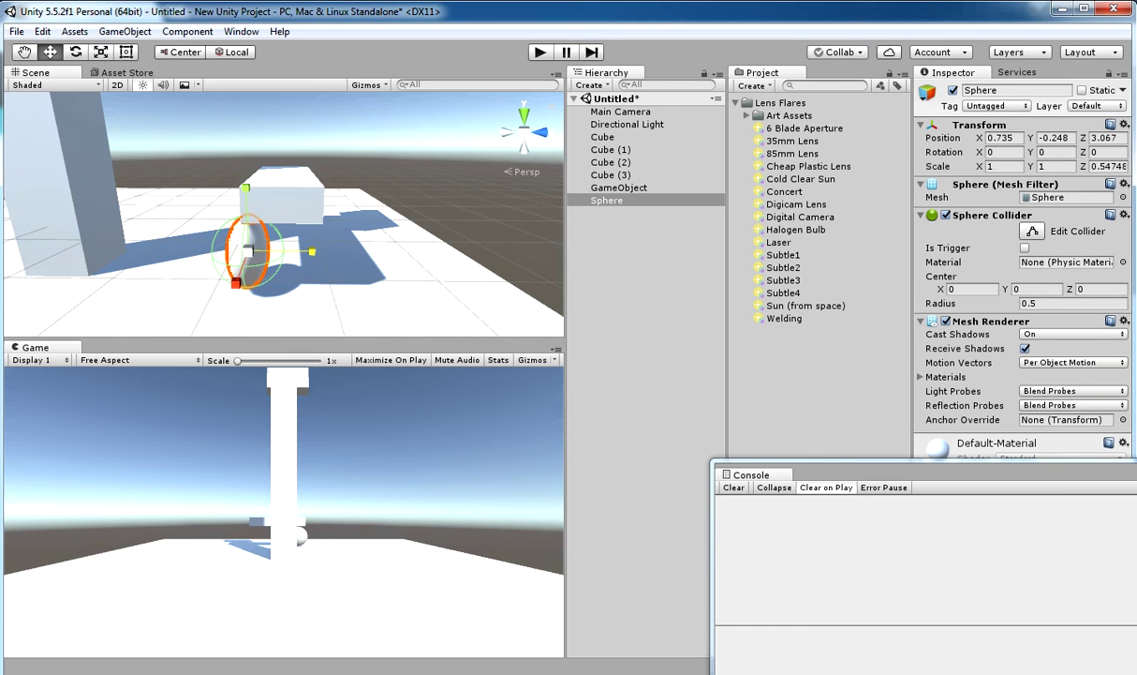
{"action": "key", "text": "w"}
{"action": "scroll", "coordinate": [283, 251], "scroll_direction": "up", "scroll_amount": 3}
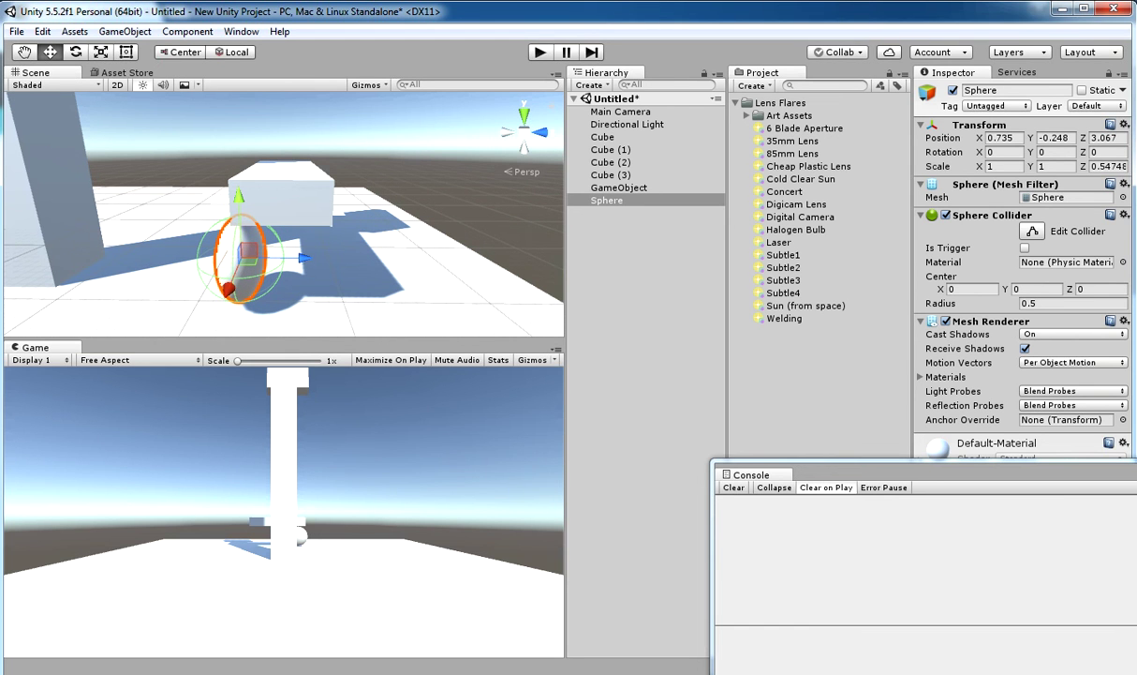
- Duplicate the wheel sphere and move the copy along Z to about 4.04 as the second wheel
{"action": "left_click", "coordinate": [607, 200]}
{"action": "key", "text": "ctrl+d"}
{"action": "left_click_drag", "start_coordinate": [305, 257], "coordinate": [46, 281]}
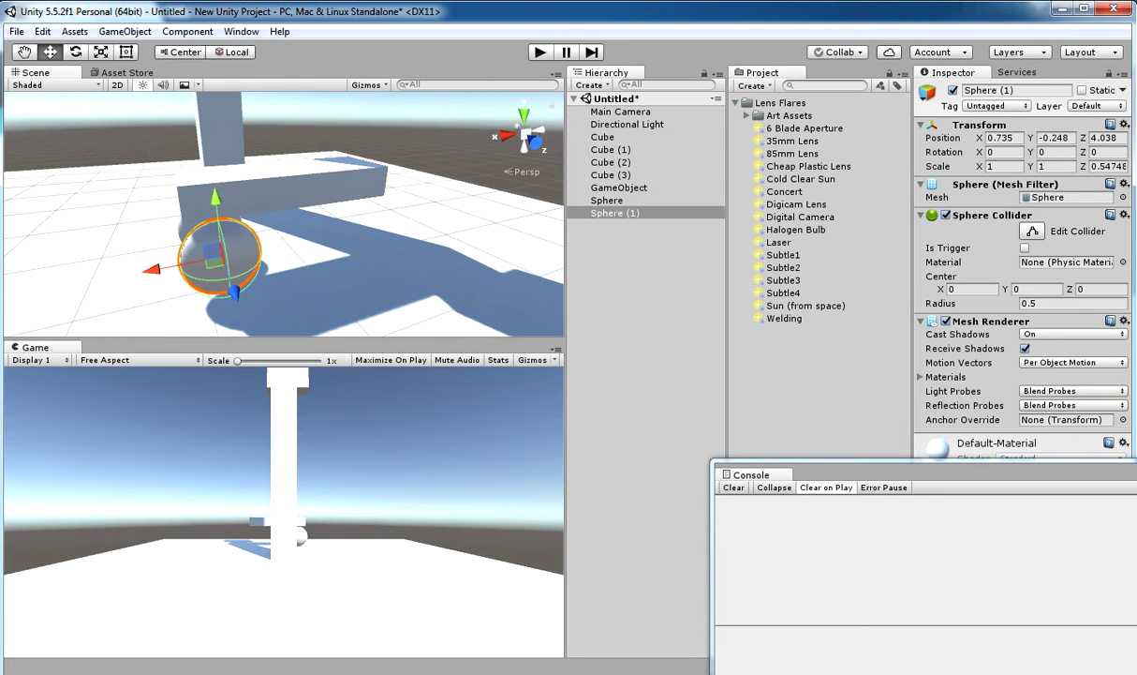
- Duplicate both wheel spheres together and move the copies to the opposite end of the flat block
{"action": "left_click", "coordinate": [607, 201], "text": "ctrl"}
{"action": "key", "text": "ctrl+d"}
{"action": "left_click_drag", "start_coordinate": [142, 251], "coordinate": [614, 266]}
{"action": "left_click_drag", "start_coordinate": [192, 178], "coordinate": [262, 183], "text": "alt"}
{"action": "left_click", "coordinate": [234, 164]}
{"action": "scroll", "coordinate": [234, 165], "scroll_direction": "down", "scroll_amount": 5}
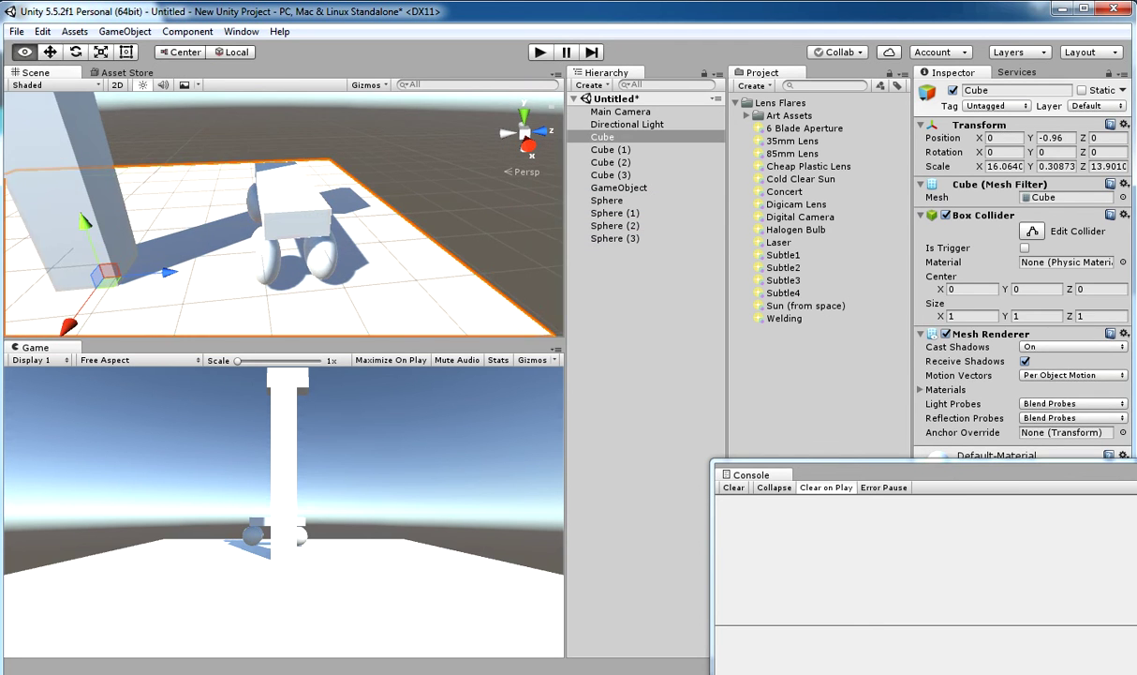
{"action": "left_click", "coordinate": [234, 161]}
{"action": "left_click_drag", "start_coordinate": [234, 161], "coordinate": [178, 155], "text": "alt"}
{"action": "scroll", "coordinate": [187, 157], "scroll_direction": "up", "scroll_amount": 2}
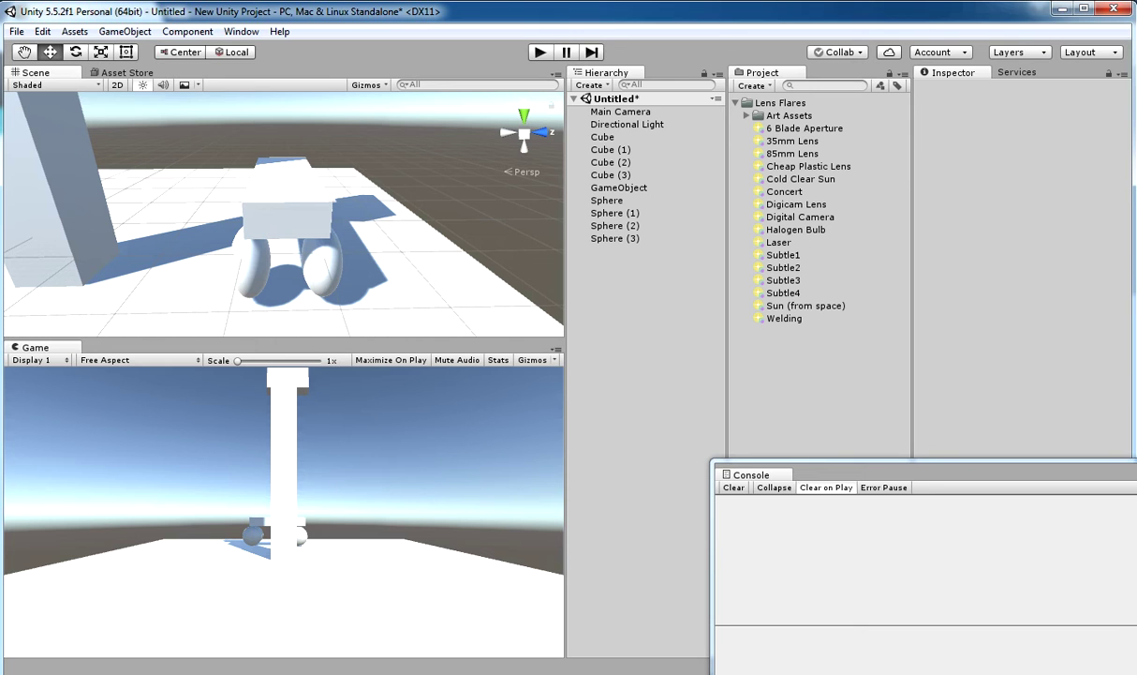
- Delete the Directional Light from the scene
{"action": "left_click", "coordinate": [627, 125]}
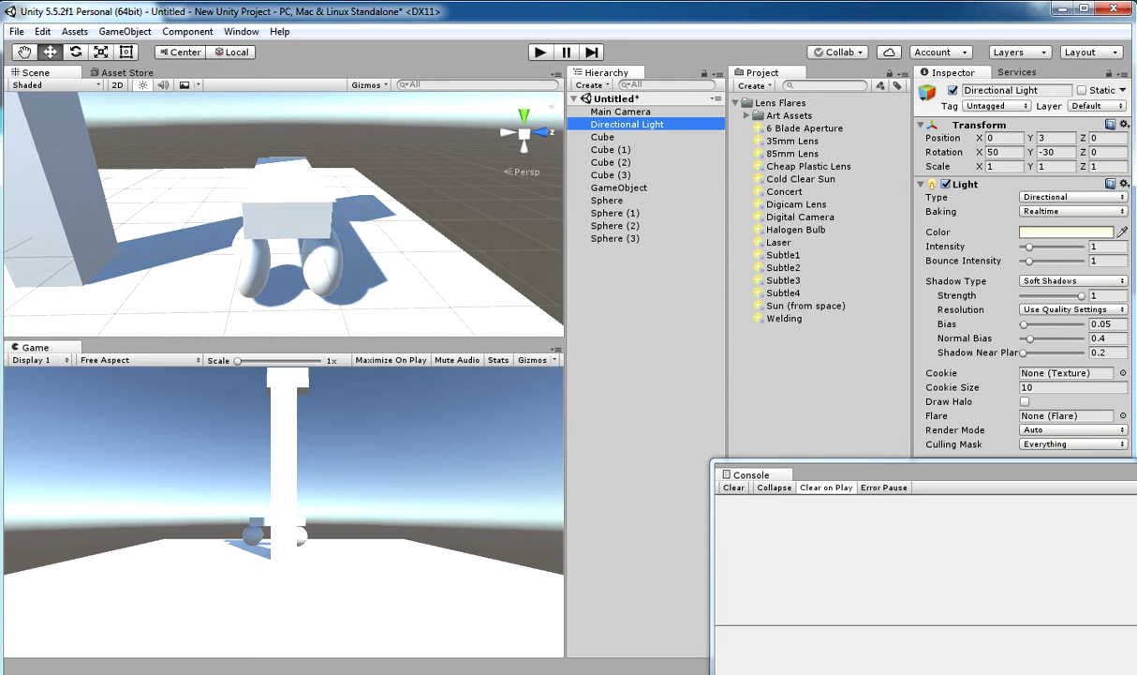
{"action": "key", "text": "Delete"}
{"action": "scroll", "coordinate": [450, 188], "scroll_direction": "down", "scroll_amount": 1}
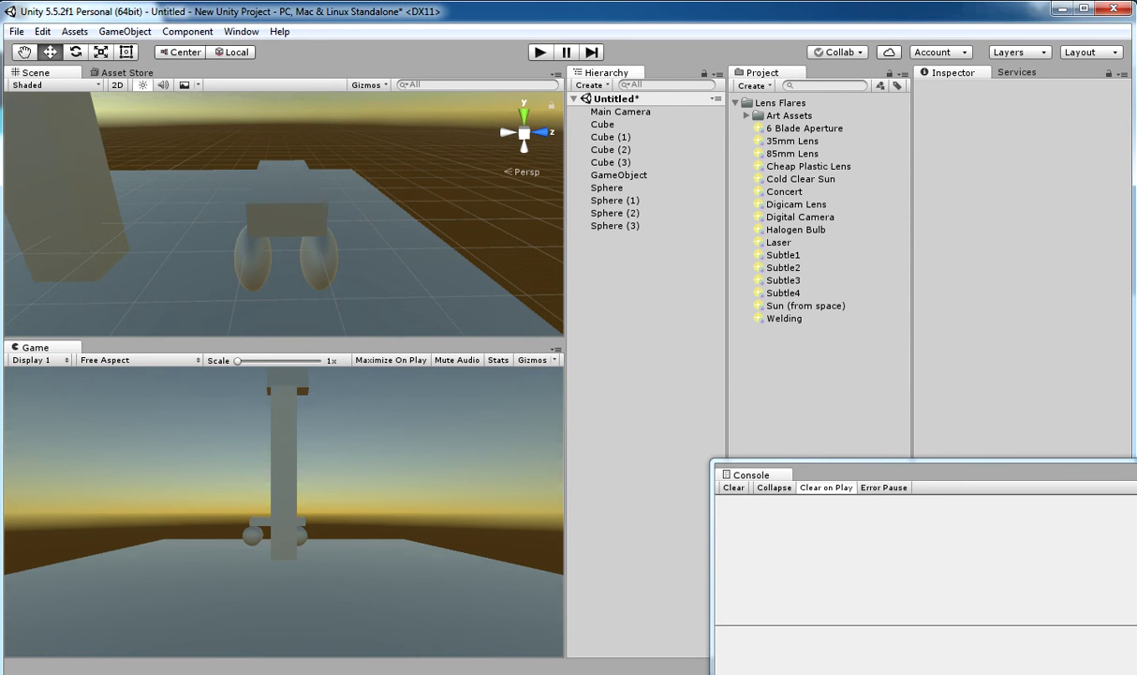
- Set the main camera's Y rotation to 180 and reposition it beyond the wheeled block, high and far enough to frame the lamp post
{"action": "double_click", "coordinate": [621, 112]}
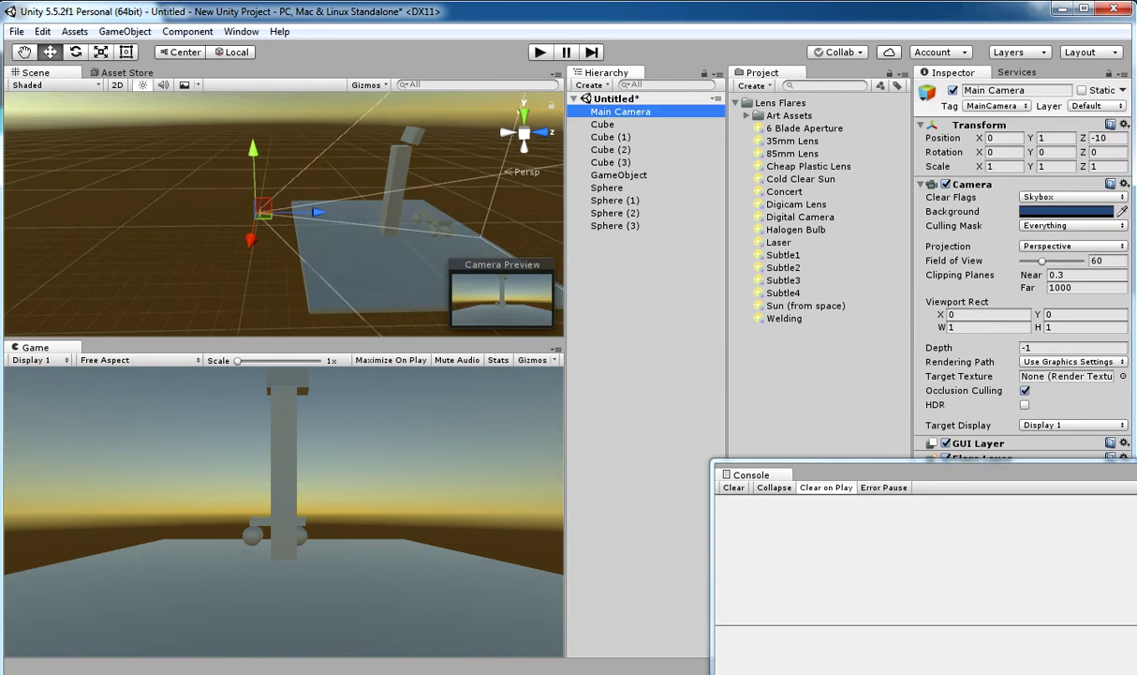
{"action": "left_click_drag", "start_coordinate": [346, 214], "coordinate": [492, 212]}
{"action": "left_click", "coordinate": [1055, 152]}
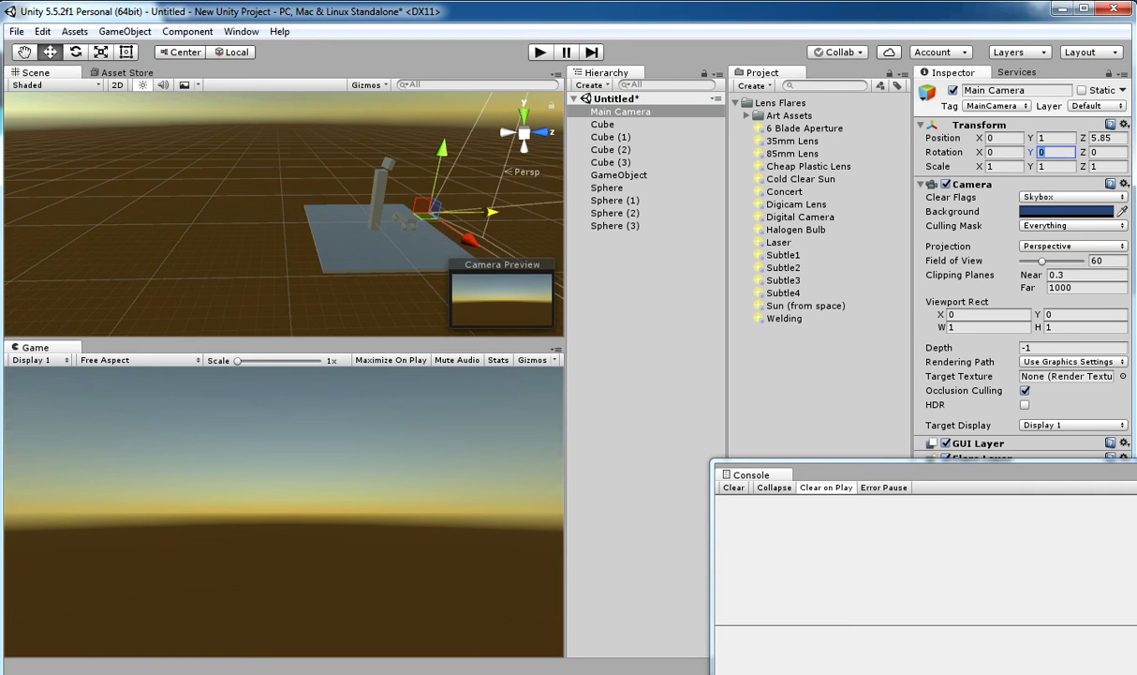
{"action": "type", "text": "90"}
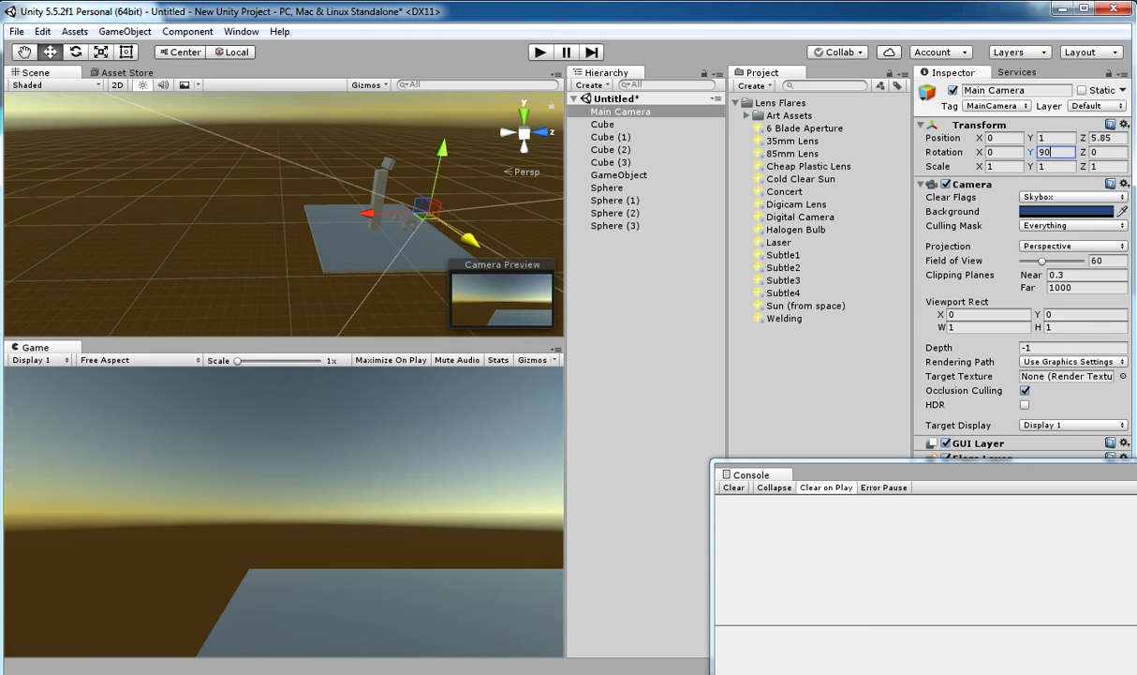
{"action": "key", "text": "BackSpace"}
{"action": "key", "text": "BackSpace"}
{"action": "type", "text": "180"}
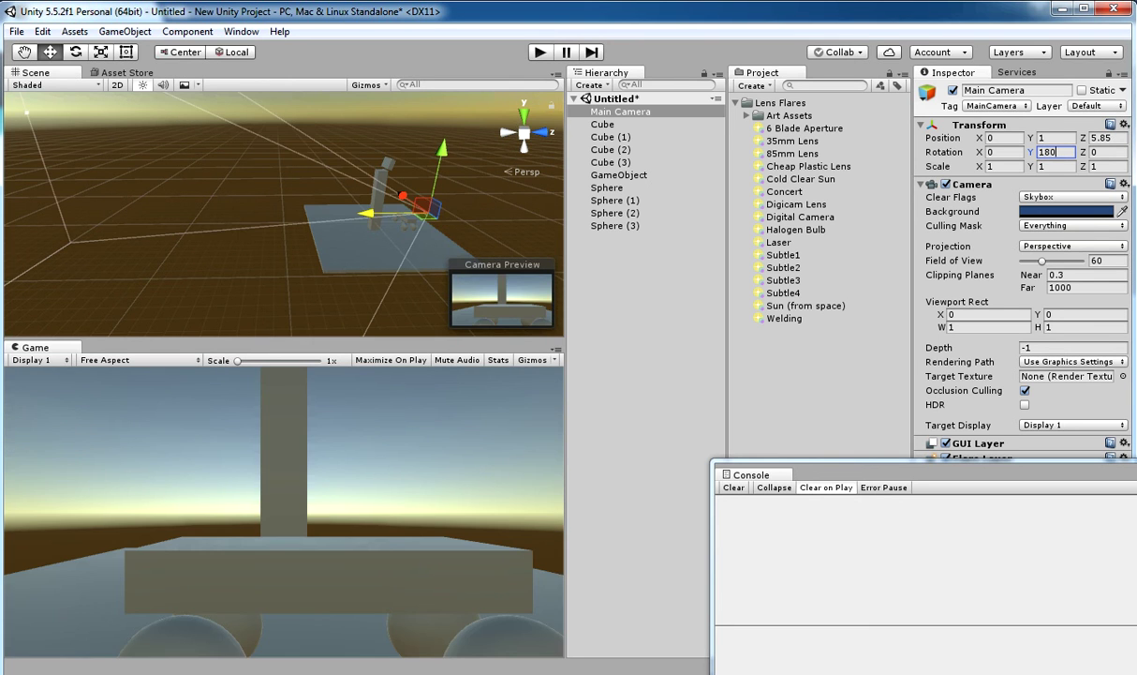
{"action": "left_click_drag", "start_coordinate": [443, 150], "coordinate": [451, 117]}
{"action": "left_click_drag", "start_coordinate": [373, 182], "coordinate": [403, 180]}
- Lower the tilted block onto the pillar's top at about X 0.07, Y 6.13, Z 0.46
{"action": "left_click", "coordinate": [388, 163]}
{"action": "scroll", "coordinate": [388, 163], "scroll_direction": "up", "scroll_amount": 3}
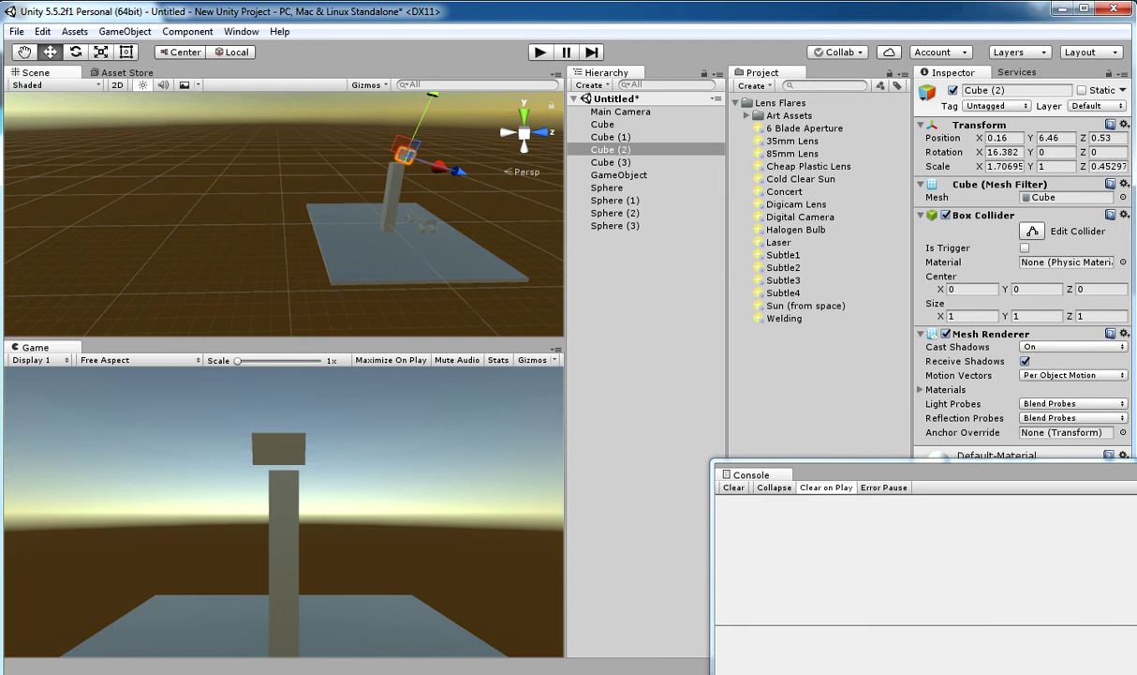
{"action": "key", "text": "f"}
{"action": "left_click_drag", "start_coordinate": [387, 167], "coordinate": [132, 173], "text": "alt"}
{"action": "left_click_drag", "start_coordinate": [293, 157], "coordinate": [291, 179]}
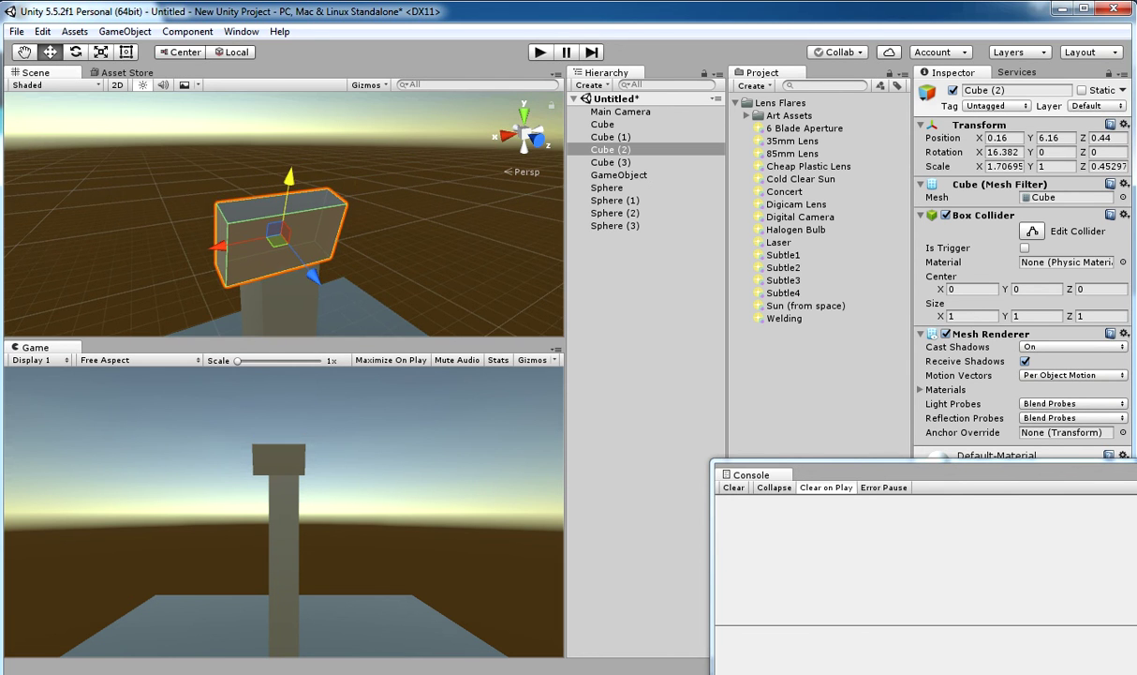
{"action": "mouse_move", "coordinate": [218, 246]}
{"action": "left_mouse_down"}
{"action": "mouse_move", "coordinate": [235, 243]}
{"action": "mouse_move", "coordinate": [224, 245]}
{"action": "left_mouse_up"}
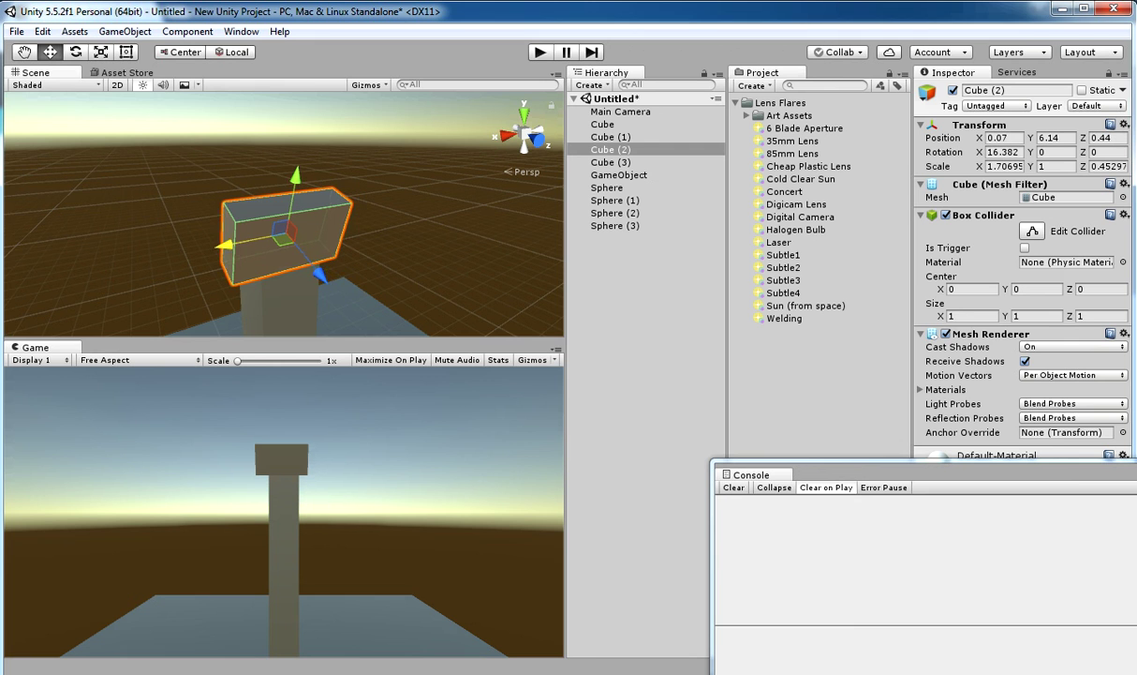
{"action": "left_click_drag", "start_coordinate": [320, 273], "coordinate": [321, 276]}
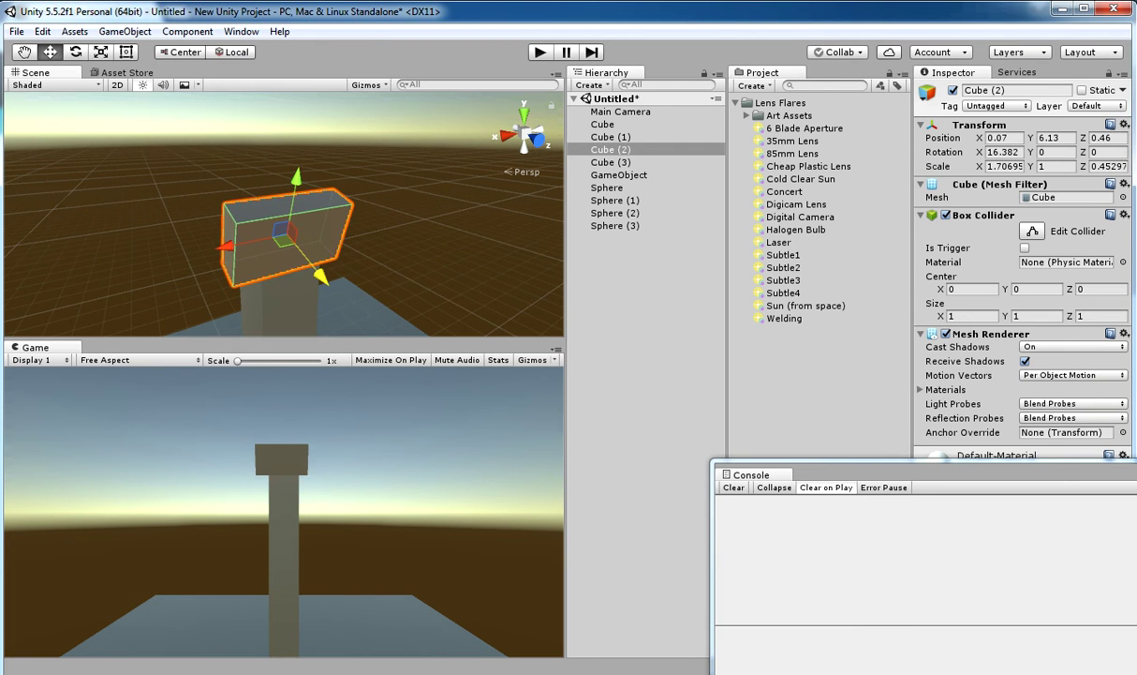
- Add a point light and move it in front of the lamp head to about X 0.5, Y 6.46, Z 2.06
{"action": "left_click", "coordinate": [124, 32]}
{"action": "mouse_move", "coordinate": [132, 120]}
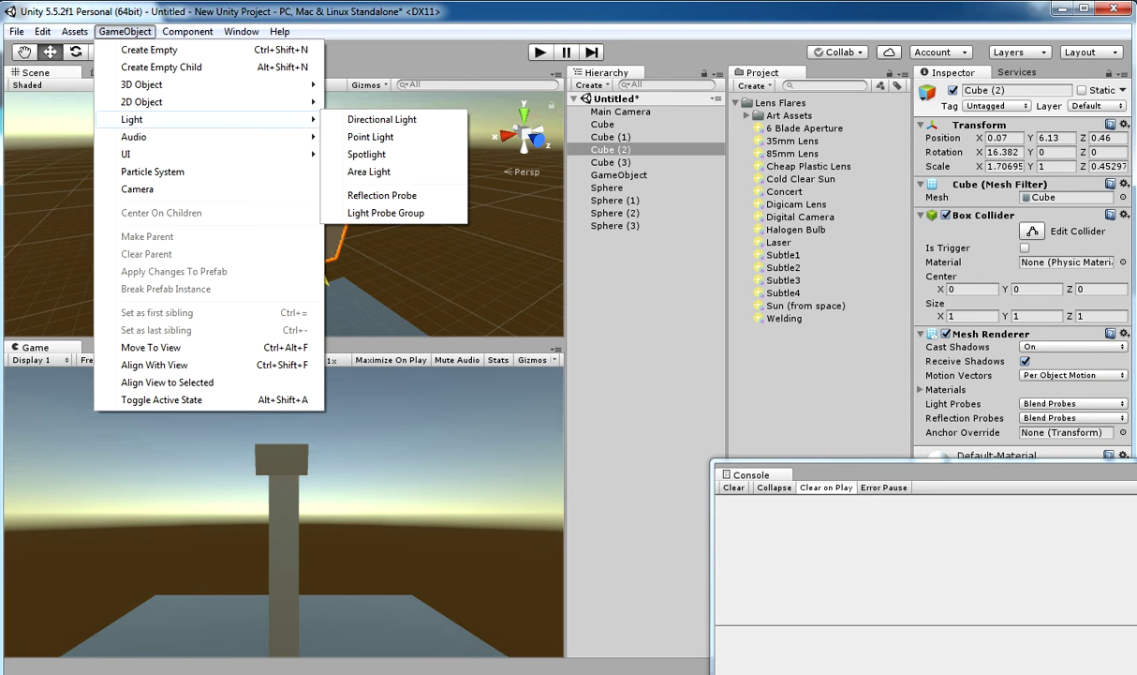
{"action": "left_click", "coordinate": [371, 137]}
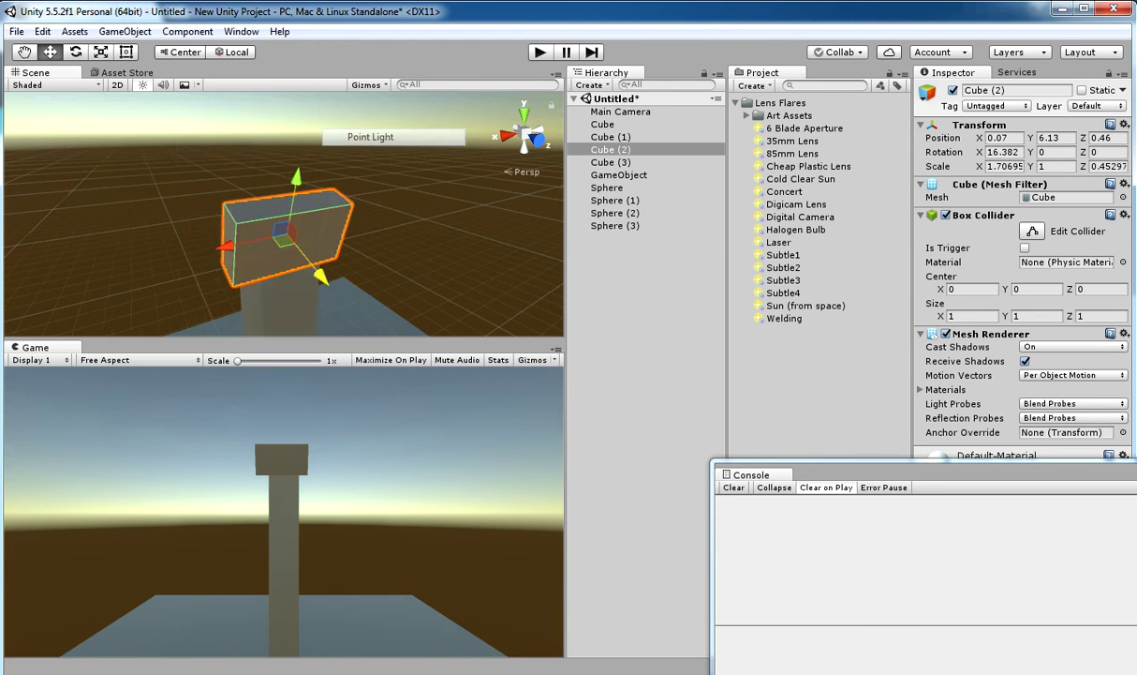
{"action": "left_click_drag", "start_coordinate": [363, 256], "coordinate": [377, 264]}
{"action": "left_click_drag", "start_coordinate": [272, 251], "coordinate": [248, 257]}
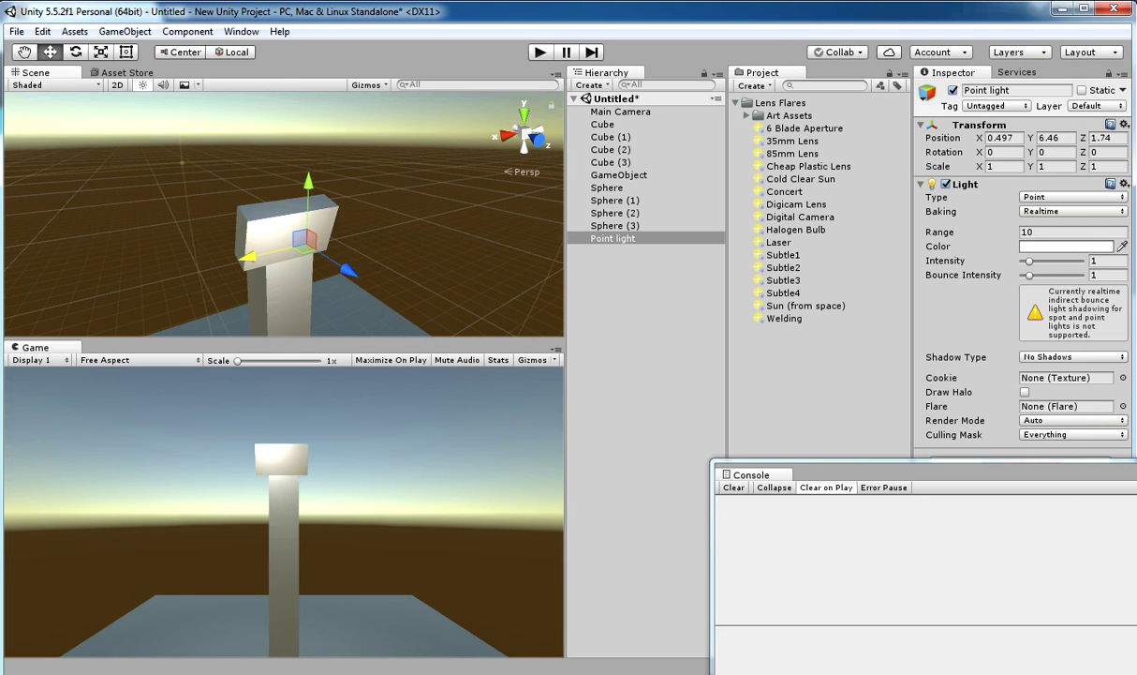
{"action": "left_click_drag", "start_coordinate": [349, 271], "coordinate": [368, 283]}
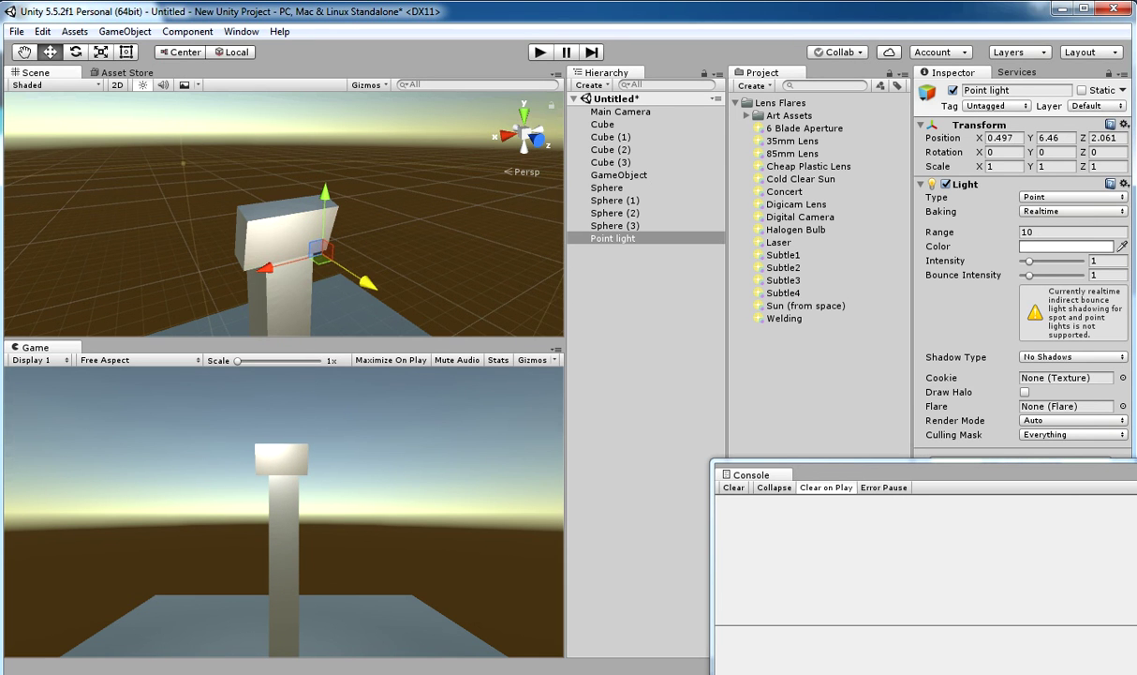
- Shift the tilted lamp-head block slightly sideways on top of the pillar
{"action": "left_click", "coordinate": [284, 236]}
{"action": "left_click_drag", "start_coordinate": [226, 241], "coordinate": [251, 260]}
- Move the point light close to the centre of the lamp head's front face, at about X -0.06, Y 5.89, Z 0.89
{"action": "left_click", "coordinate": [614, 238]}
{"action": "mouse_move", "coordinate": [313, 184]}
{"action": "left_mouse_down"}
{"action": "mouse_move", "coordinate": [313, 176]}
{"action": "mouse_move", "coordinate": [313, 196]}
{"action": "left_mouse_up"}
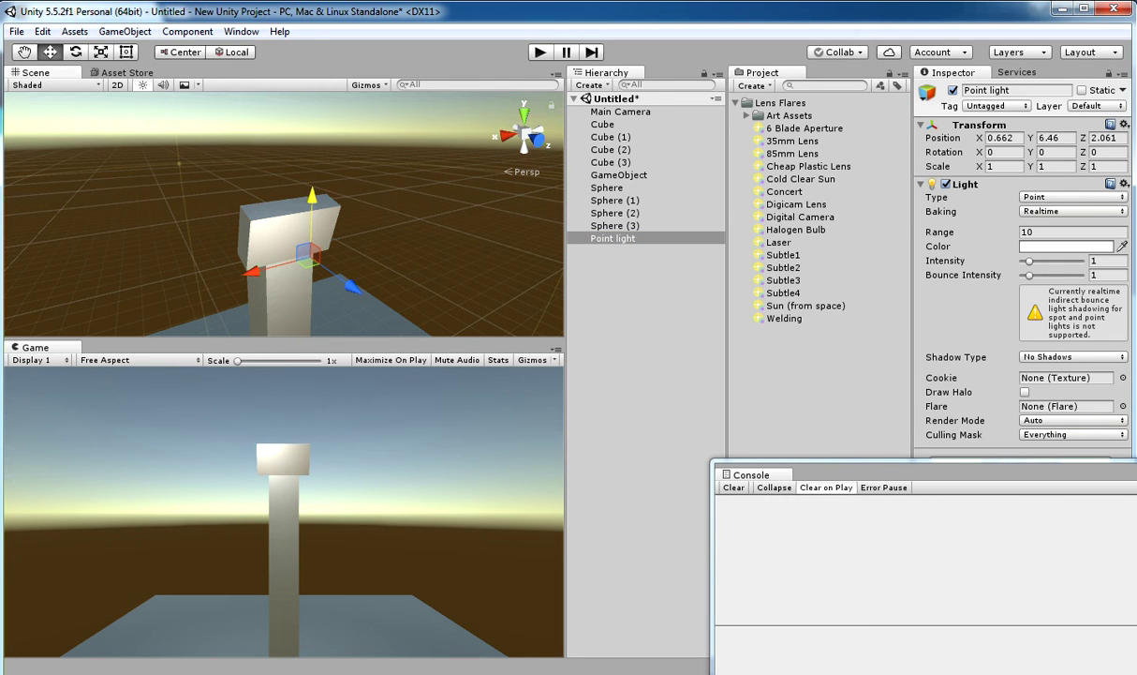
{"action": "left_click", "coordinate": [540, 132]}
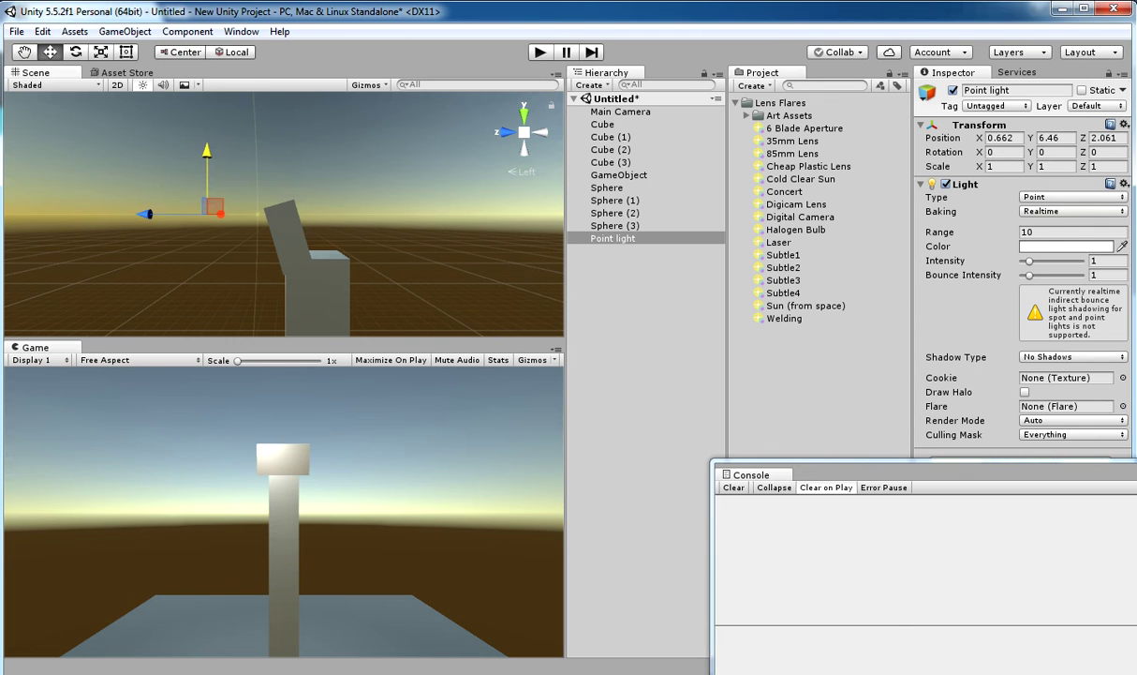
{"action": "left_click_drag", "start_coordinate": [208, 153], "coordinate": [207, 169]}
{"action": "left_click_drag", "start_coordinate": [178, 230], "coordinate": [227, 230]}
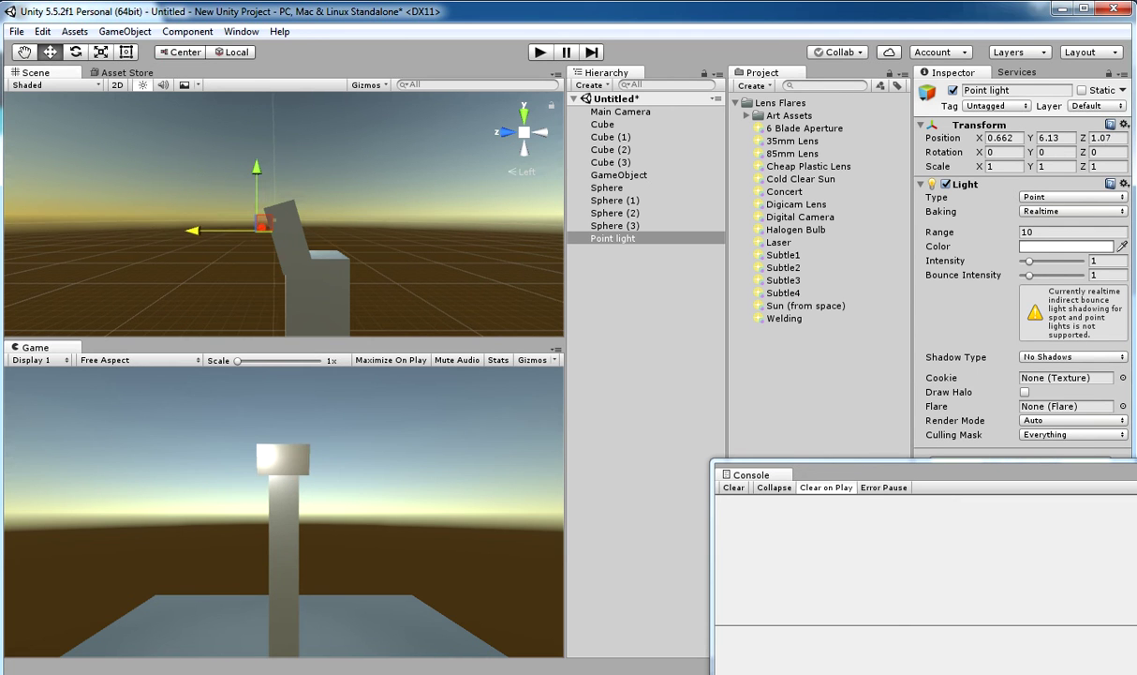
{"action": "left_click_drag", "start_coordinate": [257, 187], "coordinate": [257, 200]}
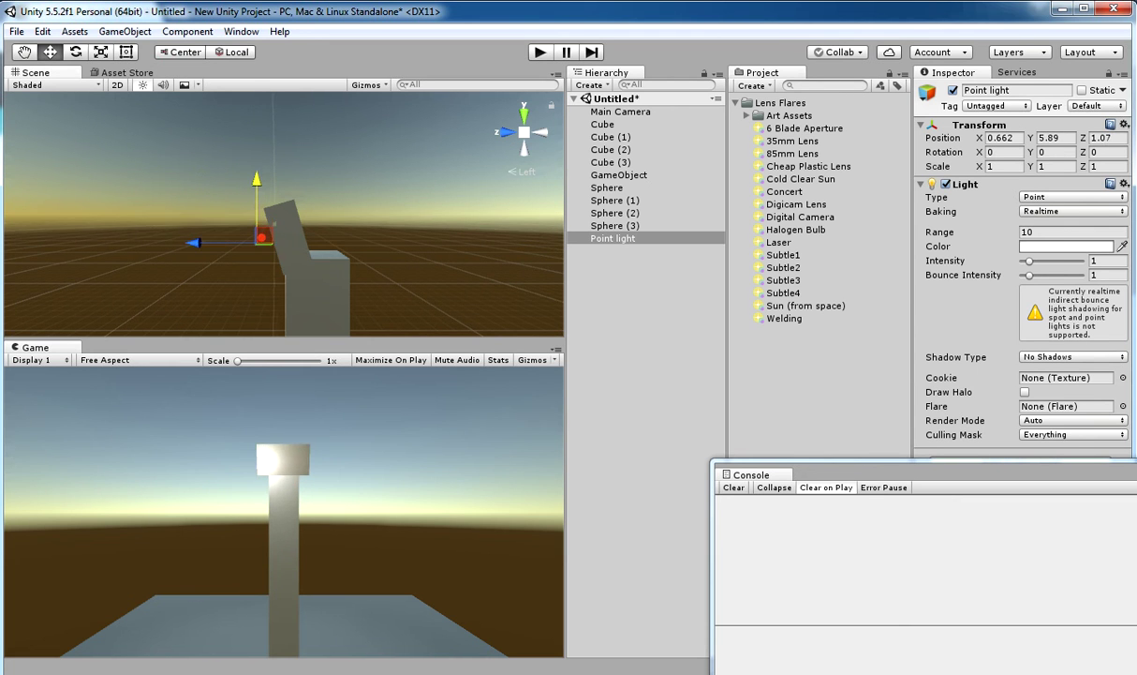
{"action": "left_click_drag", "start_coordinate": [206, 243], "coordinate": [215, 243]}
{"action": "left_click", "coordinate": [507, 132]}
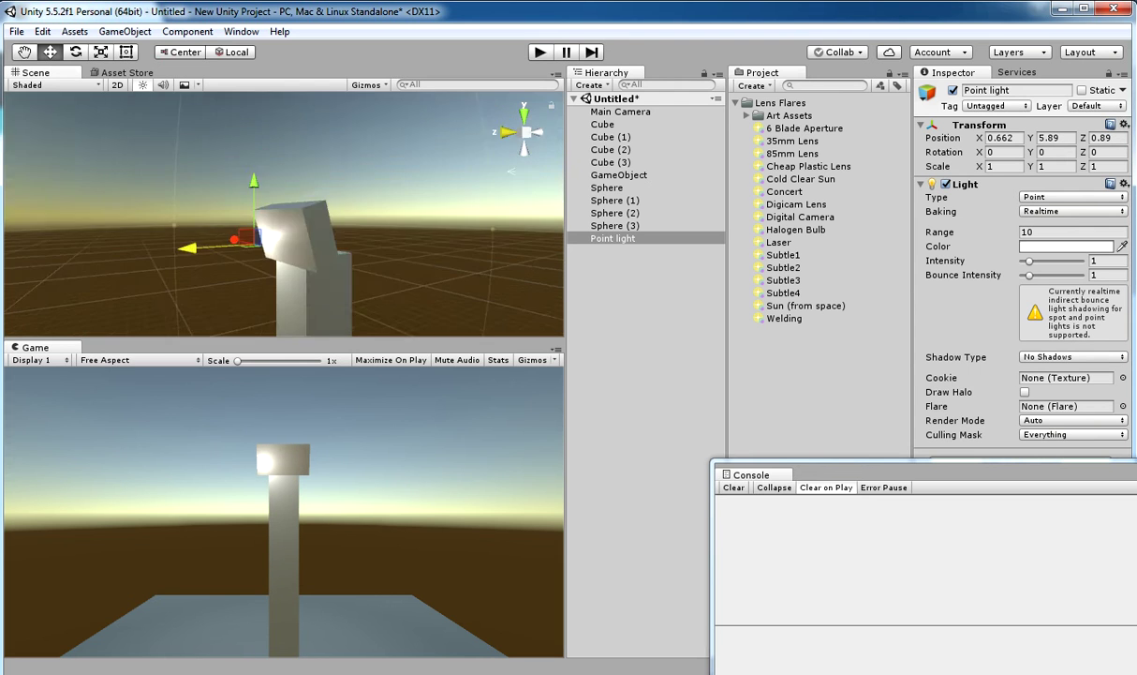
{"action": "left_click_drag", "start_coordinate": [196, 248], "coordinate": [233, 248]}
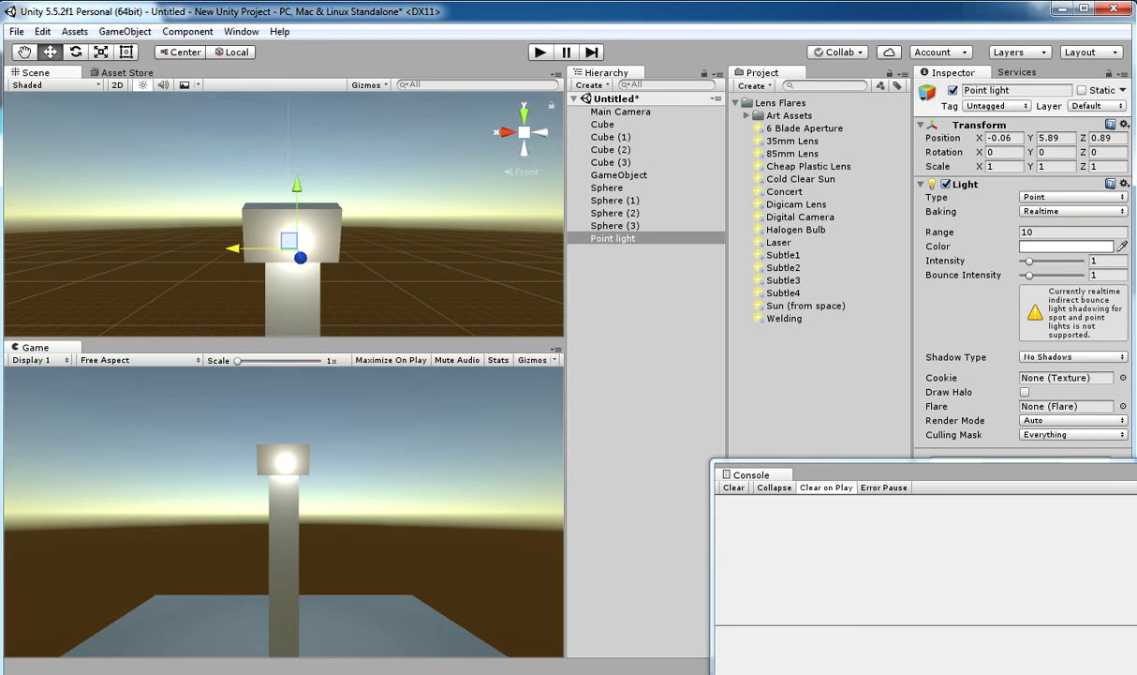
- Move the Console window down to uncover the rest of the point light's properties
{"action": "left_click_drag", "start_coordinate": [918, 473], "coordinate": [937, 575]}
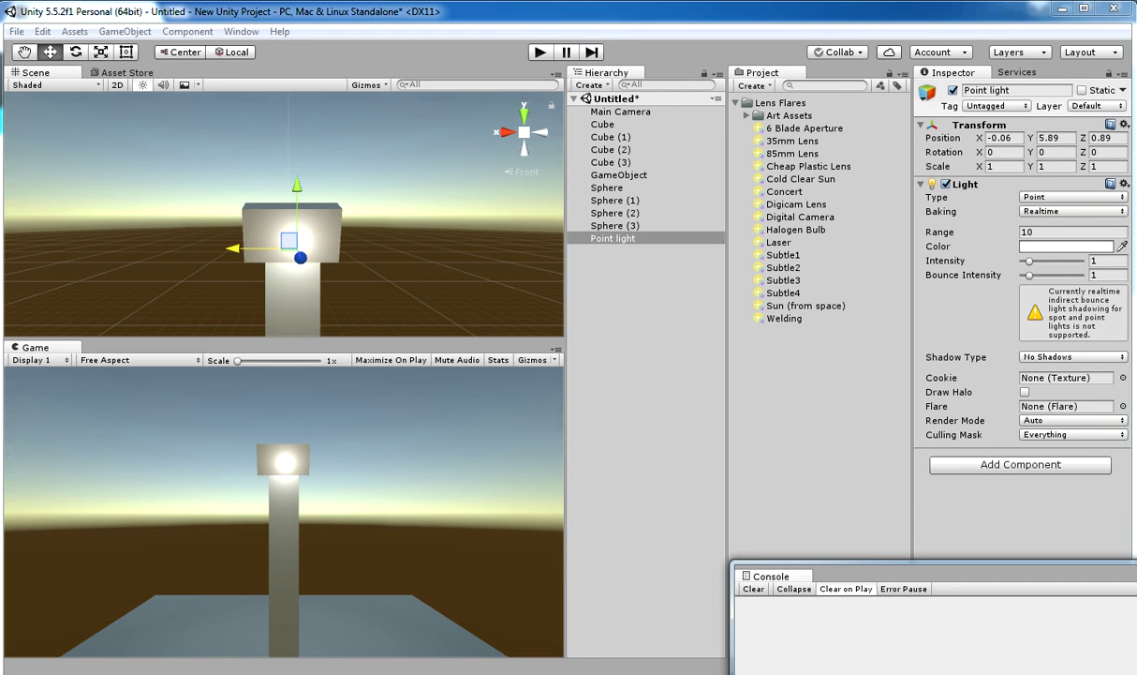
- Set the point light's intensity to 1.5
{"action": "left_click_drag", "start_coordinate": [1029, 261], "coordinate": [1034, 262]}
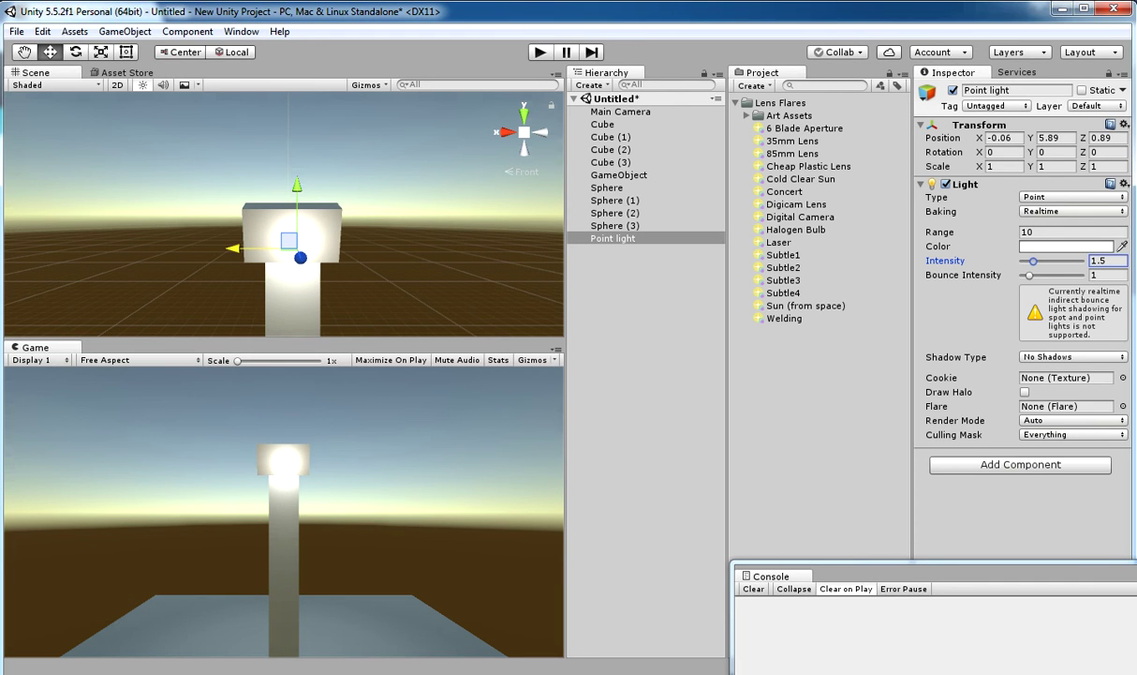
{"action": "scroll", "coordinate": [284, 214], "scroll_direction": "down", "scroll_amount": 8}
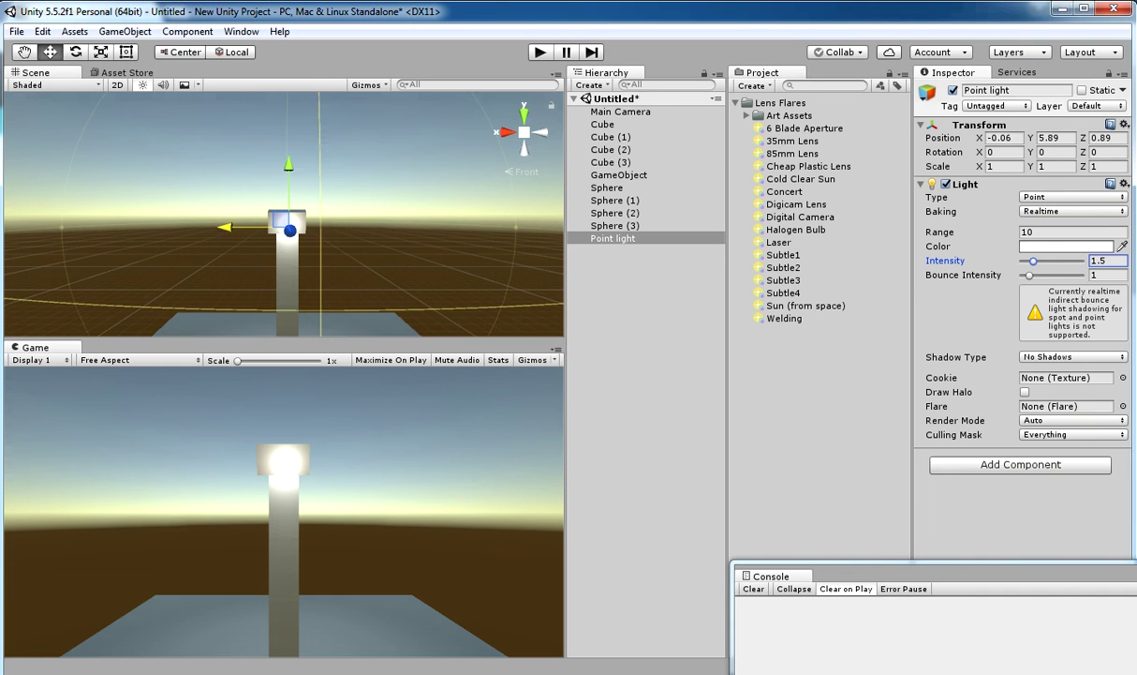
{"action": "scroll", "coordinate": [284, 214], "scroll_direction": "down", "scroll_amount": 3}
{"action": "scroll", "coordinate": [283, 214], "scroll_direction": "down", "scroll_amount": 4}
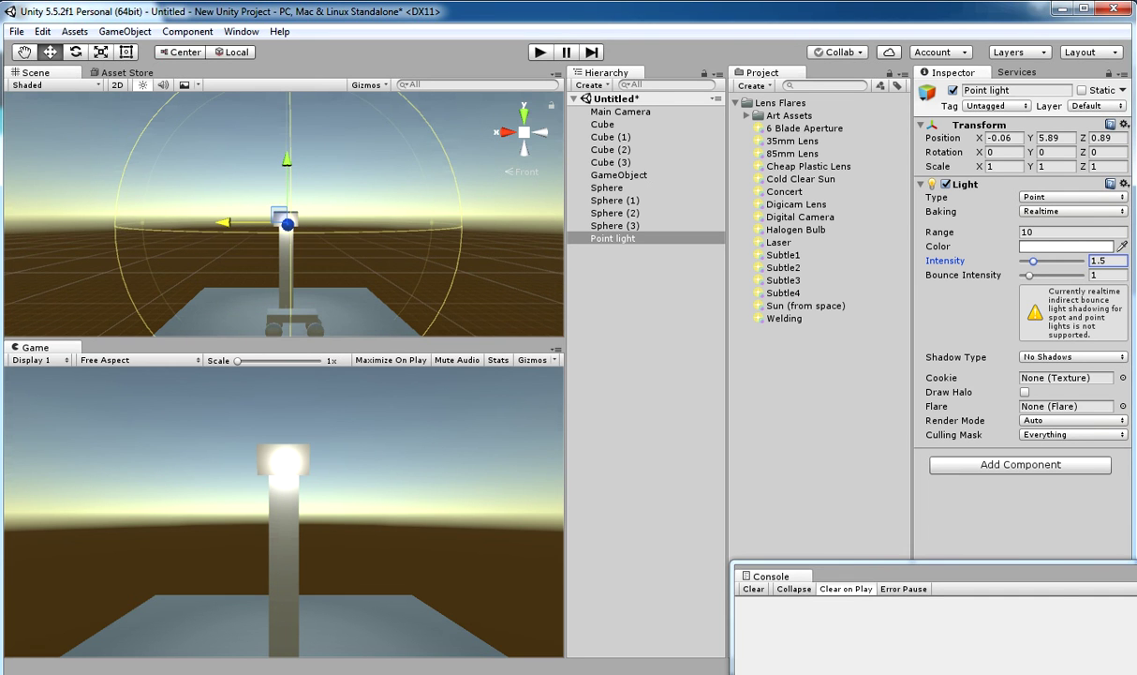
- Try the Subtle1, Cheap Plastic Lens, Subtle4 and 85mm Lens flares on the point light, settling on 35mm Lens
{"action": "left_click_drag", "start_coordinate": [796, 230], "coordinate": [1060, 407]}
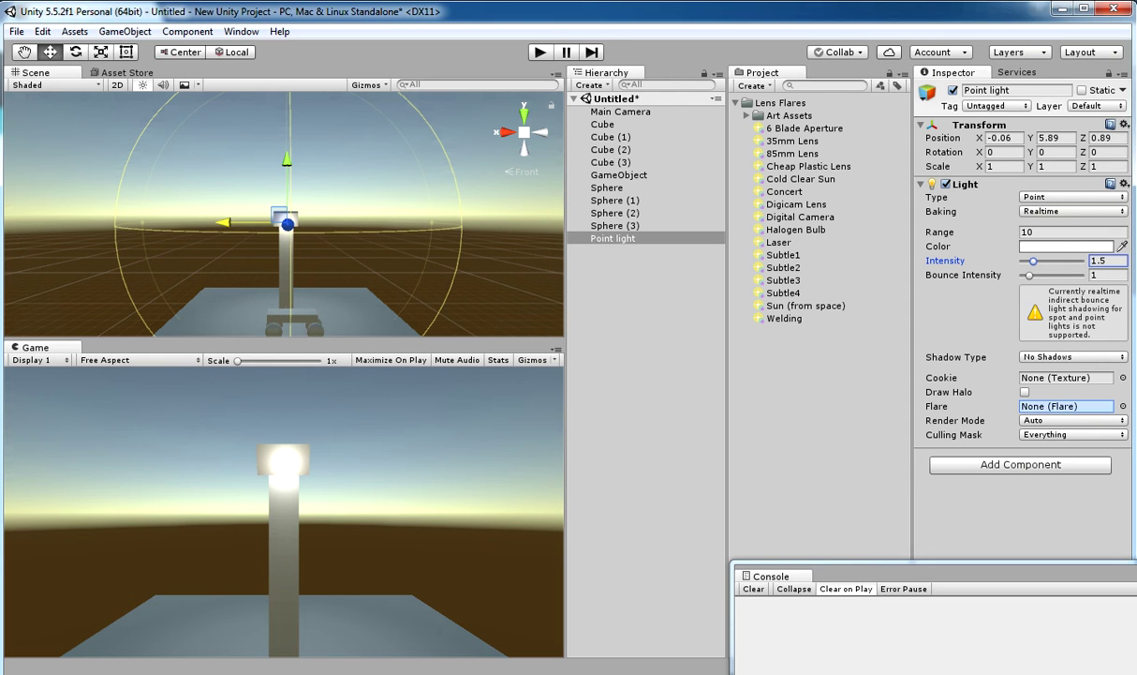
{"action": "left_click_drag", "start_coordinate": [1061, 407], "coordinate": [1064, 407]}
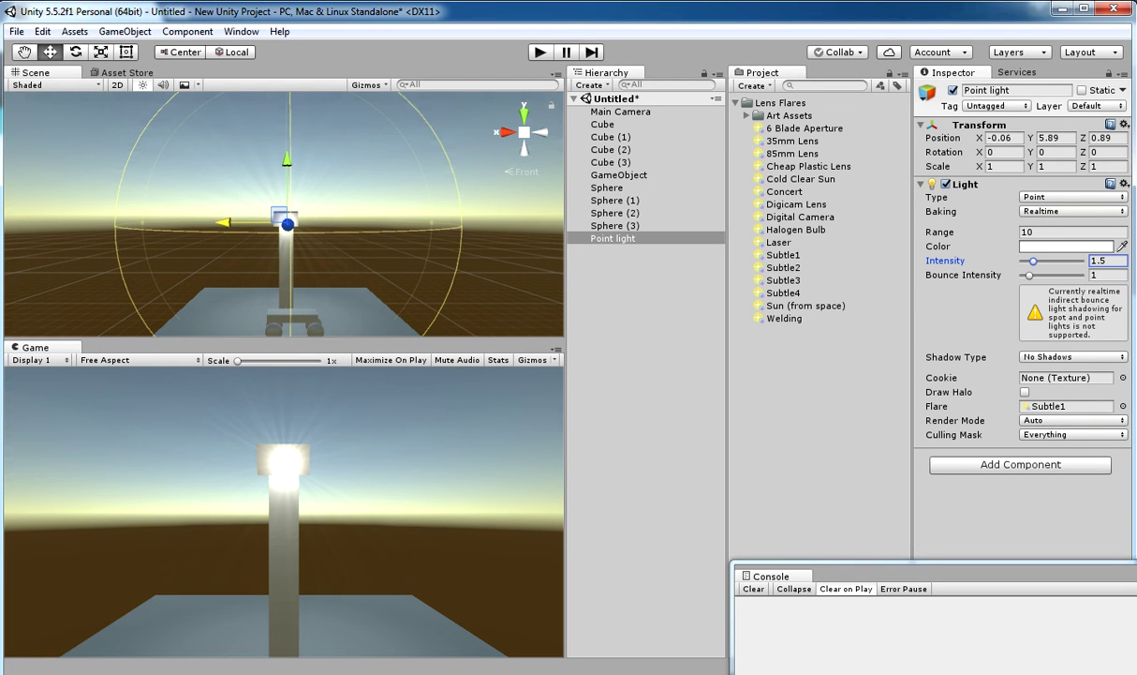
{"action": "left_click_drag", "start_coordinate": [809, 167], "coordinate": [1064, 407]}
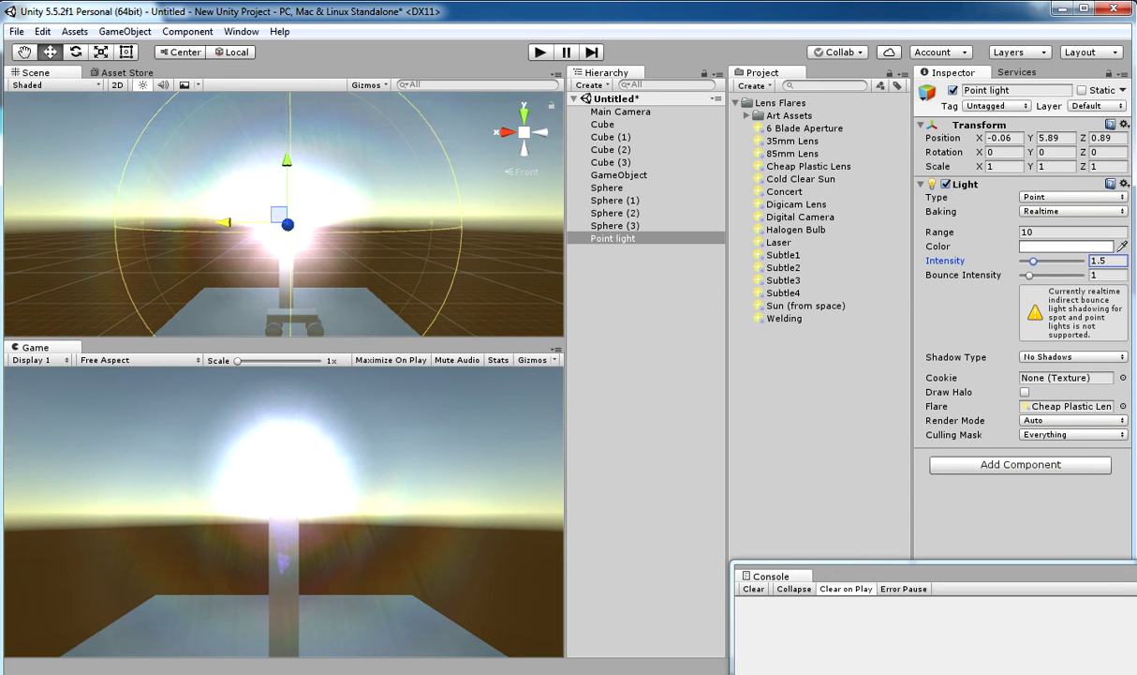
{"action": "left_click_drag", "start_coordinate": [783, 293], "coordinate": [1064, 406]}
{"action": "left_click_drag", "start_coordinate": [793, 153], "coordinate": [1064, 407]}
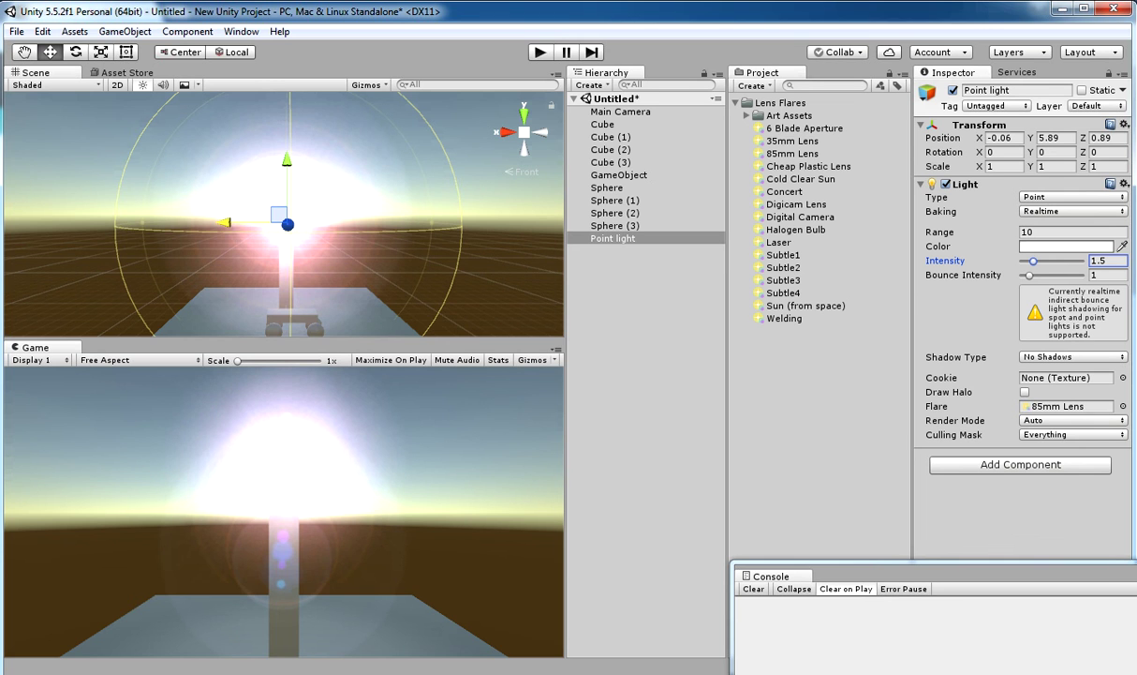
{"action": "left_click_drag", "start_coordinate": [792, 141], "coordinate": [1064, 407]}
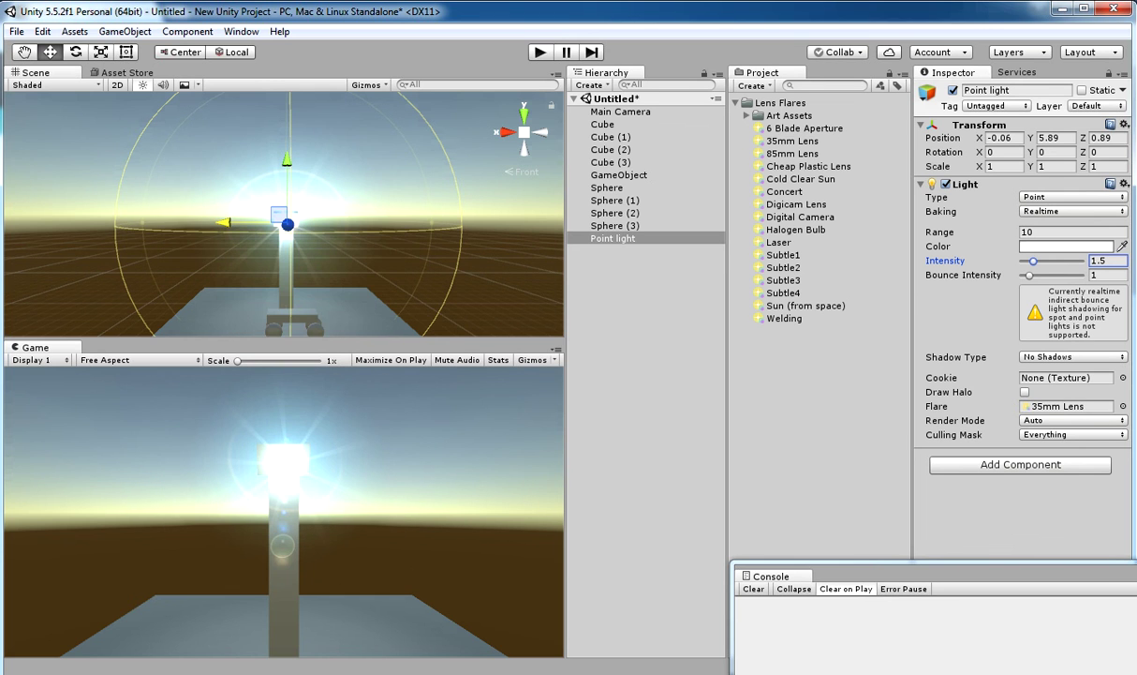
- Shift the Main Camera slightly sideways in front of the lamp post
{"action": "scroll", "coordinate": [283, 213], "scroll_direction": "down", "scroll_amount": 3}
{"action": "left_click", "coordinate": [507, 132]}
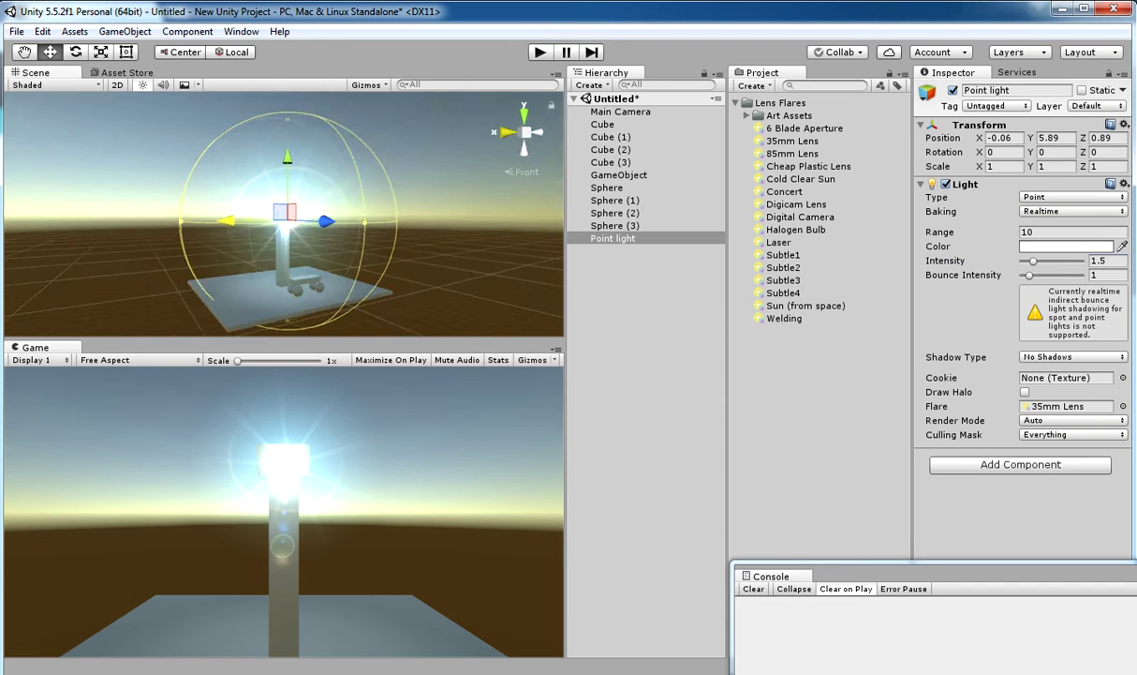
{"action": "left_click", "coordinate": [507, 132]}
{"action": "left_click", "coordinate": [507, 132]}
{"action": "left_click", "coordinate": [506, 132]}
{"action": "left_click", "coordinate": [507, 132]}
{"action": "left_click", "coordinate": [507, 133]}
{"action": "left_click", "coordinate": [507, 132]}
{"action": "left_click", "coordinate": [507, 132]}
{"action": "left_click", "coordinate": [507, 132]}
{"action": "left_click", "coordinate": [507, 132]}
{"action": "left_click", "coordinate": [620, 111]}
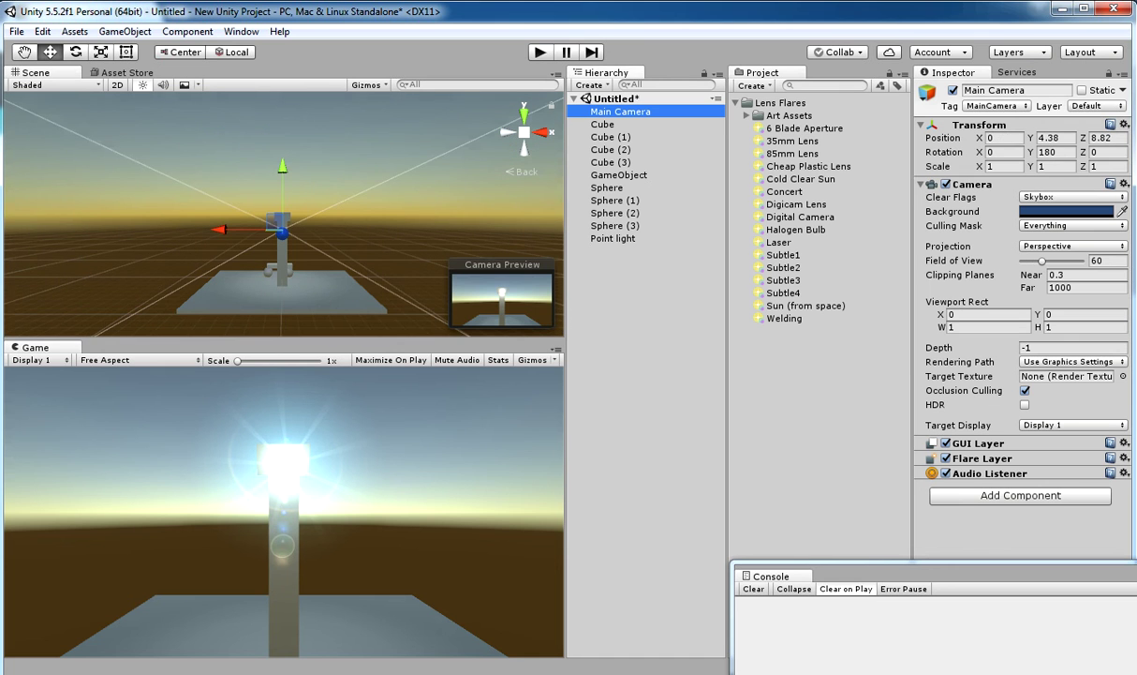
{"action": "mouse_move", "coordinate": [220, 229]}
{"action": "left_mouse_down"}
{"action": "mouse_move", "coordinate": [250, 230]}
{"action": "mouse_move", "coordinate": [217, 229]}
{"action": "left_mouse_up"}
{"action": "left_click", "coordinate": [614, 238]}
{"action": "left_click", "coordinate": [618, 176]}
{"action": "left_click", "coordinate": [604, 125]}
{"action": "left_click", "coordinate": [620, 112]}
- Clear the point light's flare to compare the look, and assign the 35mm Lens flare to it again
{"action": "left_click", "coordinate": [614, 238]}
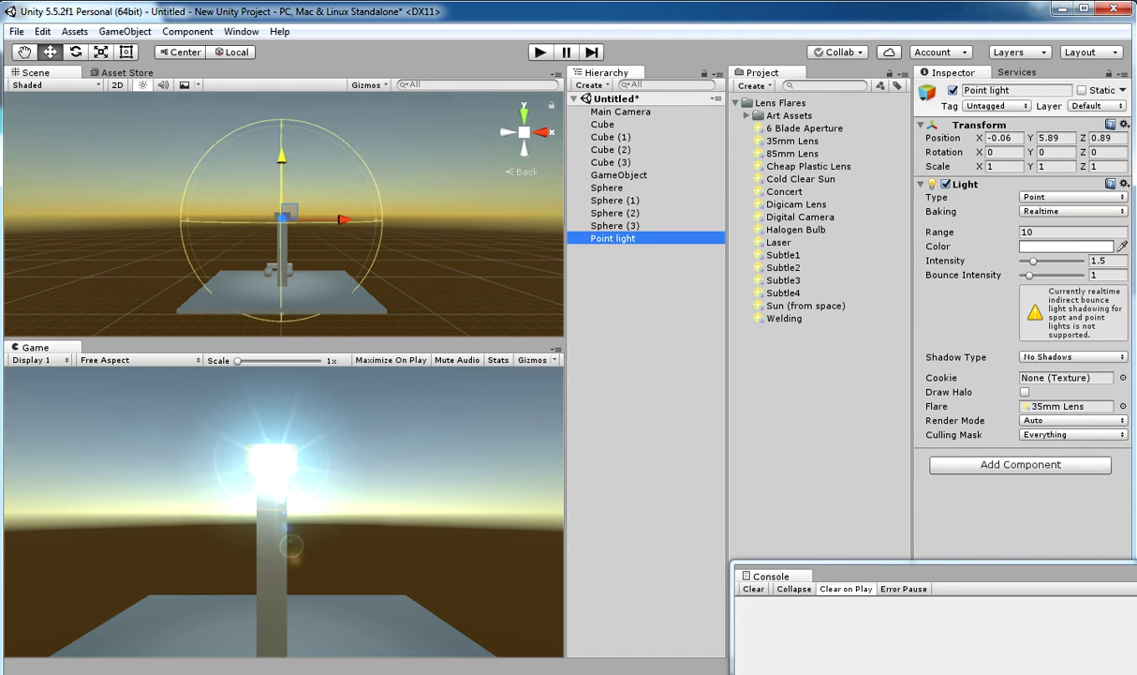
{"action": "left_click", "coordinate": [1123, 407]}
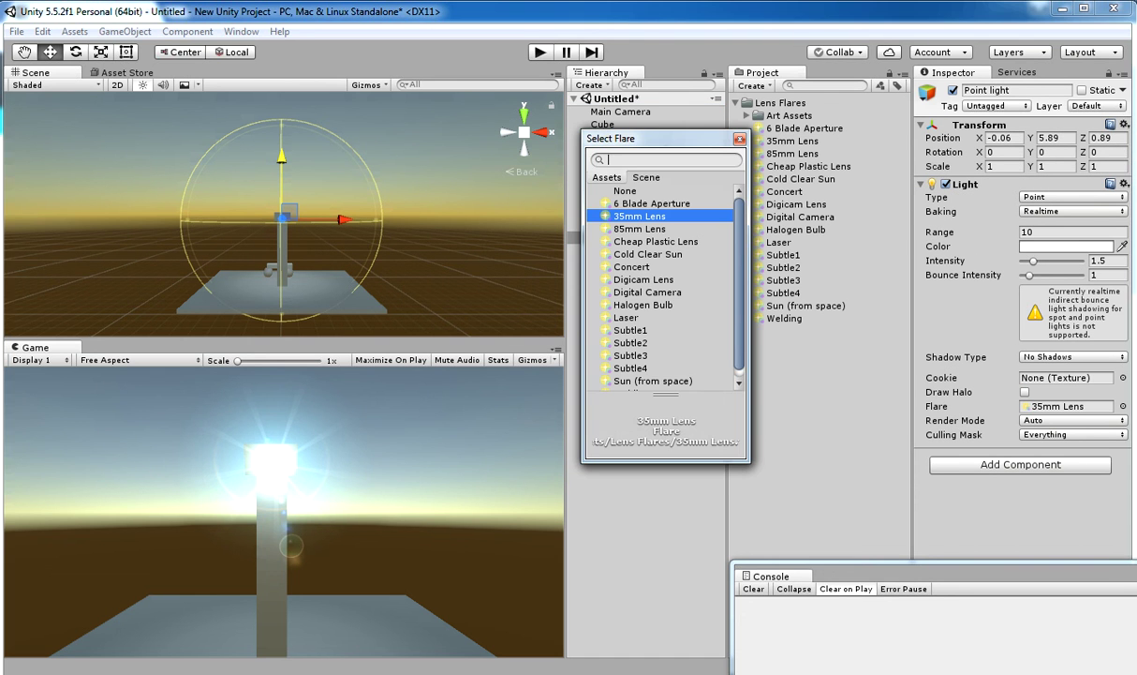
{"action": "double_click", "coordinate": [625, 191]}
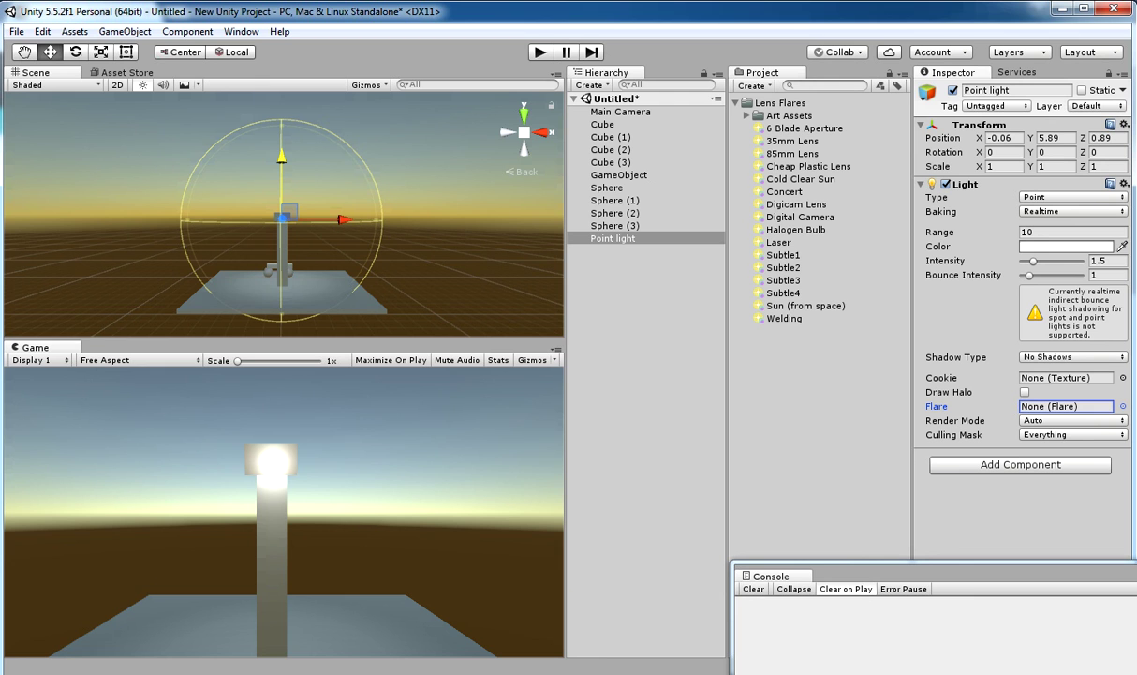
{"action": "left_click_drag", "start_coordinate": [793, 140], "coordinate": [1054, 406]}
{"action": "scroll", "coordinate": [284, 215], "scroll_direction": "down", "scroll_amount": 4}
{"action": "scroll", "coordinate": [284, 216], "scroll_direction": "up", "scroll_amount": 10}
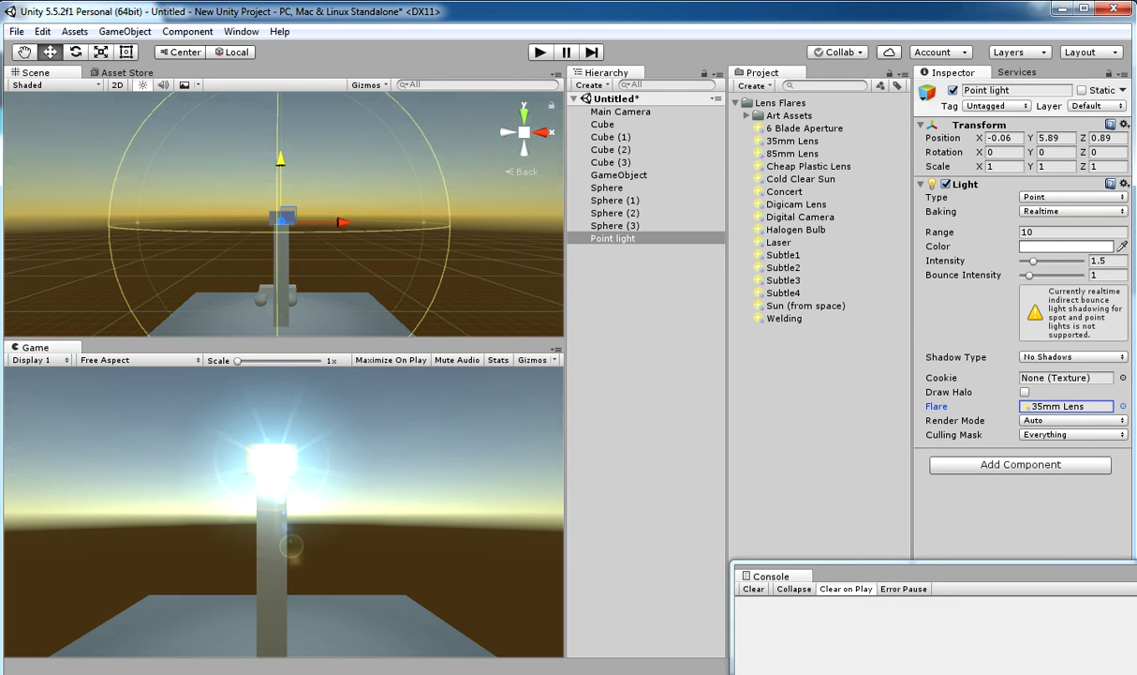
- Add a spotlight at the wheeled block
{"action": "left_click", "coordinate": [292, 292]}
{"action": "scroll", "coordinate": [292, 292], "scroll_direction": "up", "scroll_amount": 1}
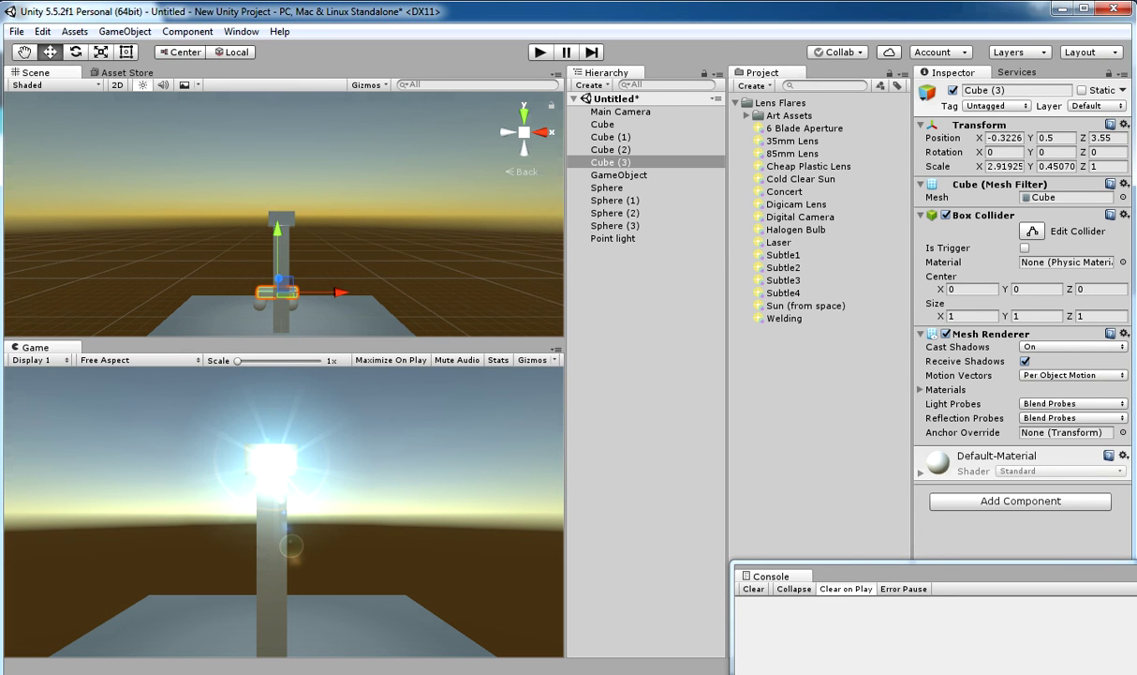
{"action": "scroll", "coordinate": [291, 293], "scroll_direction": "down", "scroll_amount": 3}
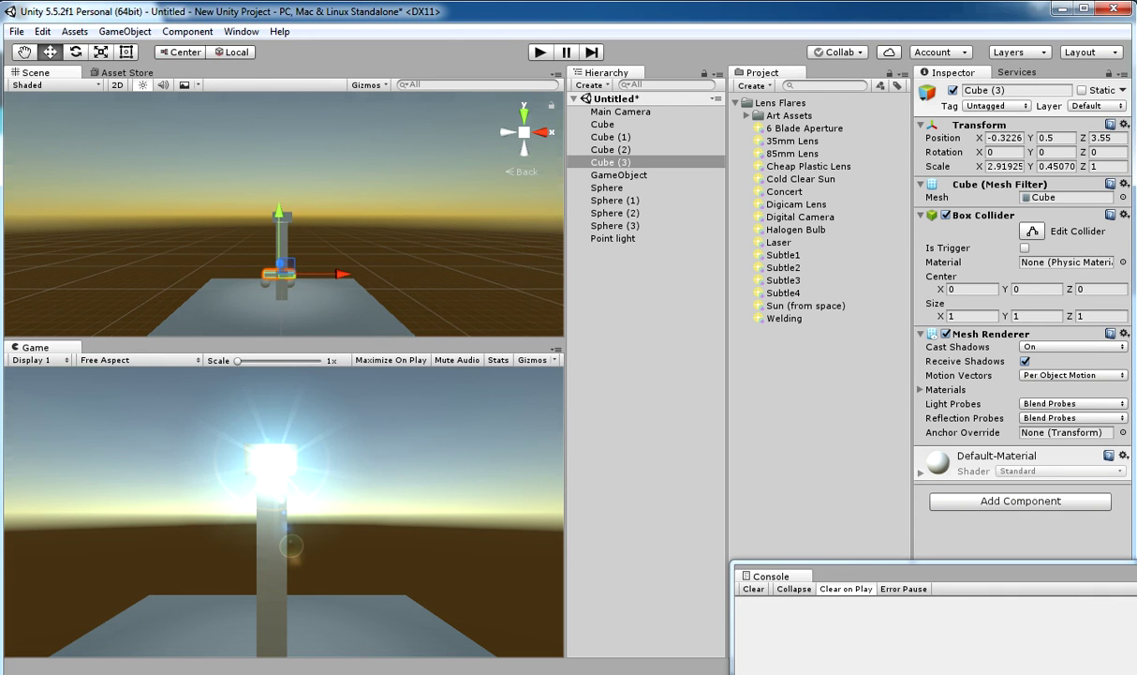
{"action": "double_click", "coordinate": [618, 175]}
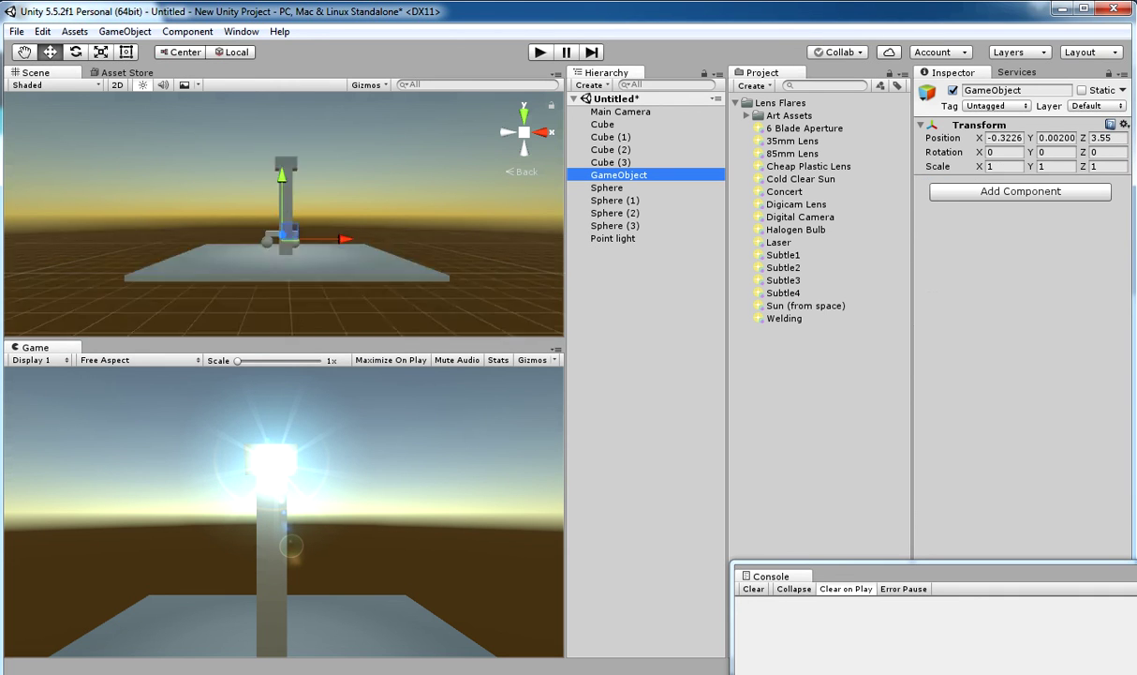
{"action": "left_click", "coordinate": [274, 210]}
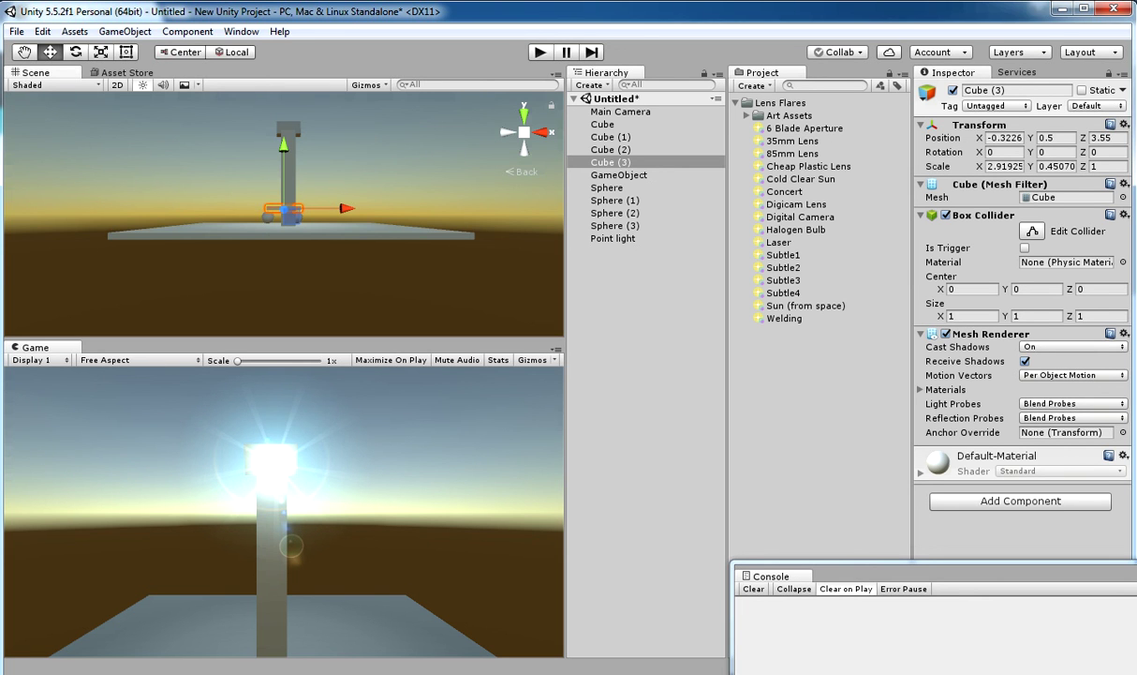
{"action": "left_click_drag", "start_coordinate": [274, 210], "coordinate": [524, 282], "text": "alt"}
{"action": "scroll", "coordinate": [284, 213], "scroll_direction": "up", "scroll_amount": 10}
{"action": "scroll", "coordinate": [284, 213], "scroll_direction": "up", "scroll_amount": 2}
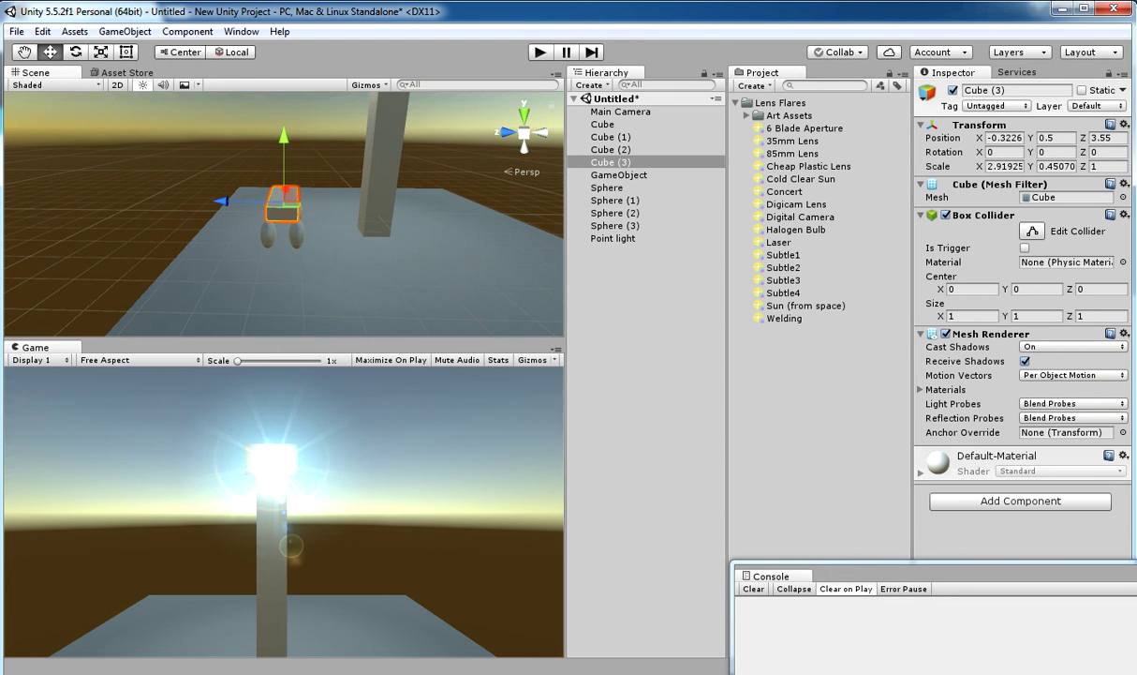
{"action": "left_click", "coordinate": [124, 32]}
{"action": "mouse_move", "coordinate": [150, 136]}
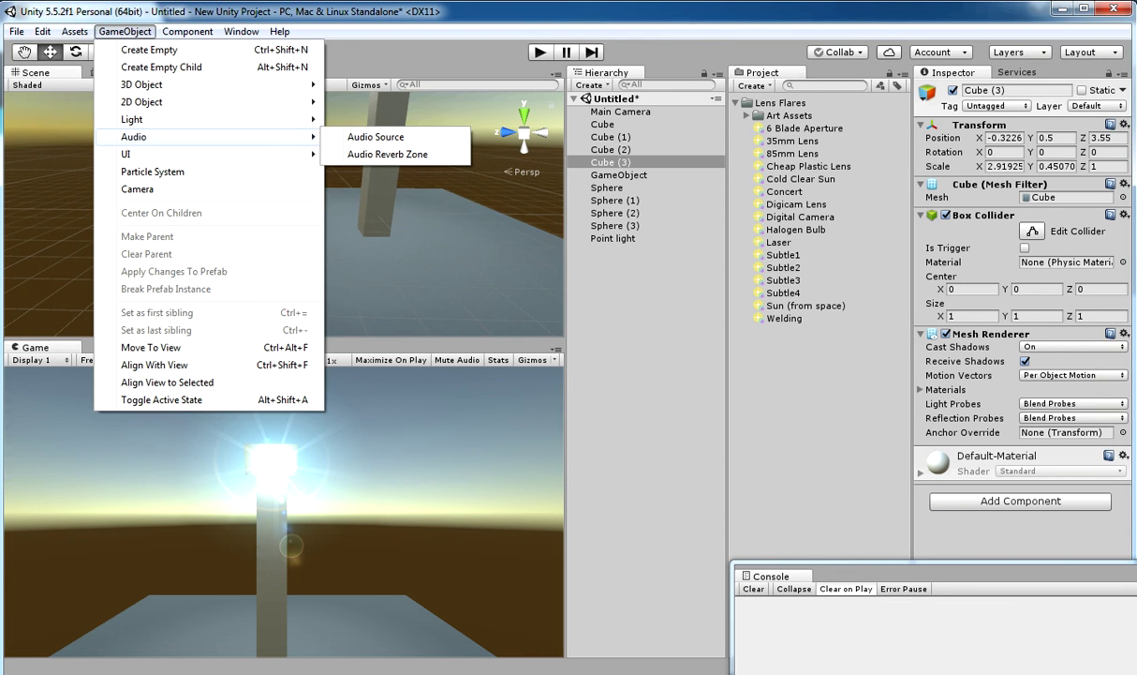
{"action": "mouse_move", "coordinate": [215, 154]}
{"action": "mouse_move", "coordinate": [216, 119]}
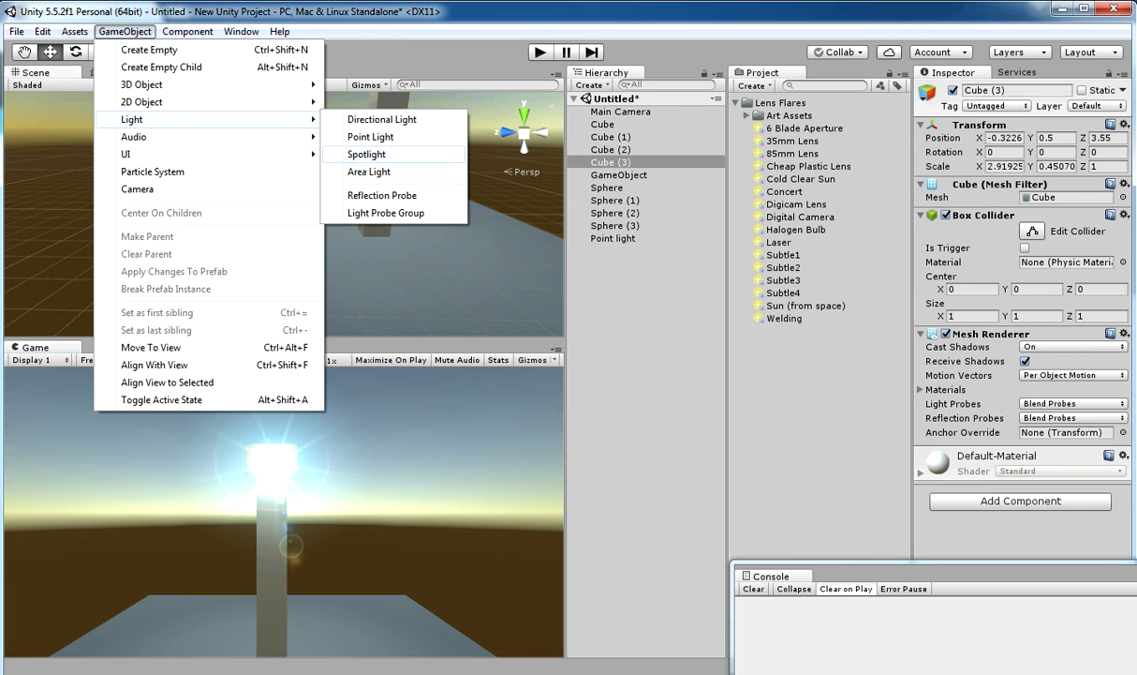
{"action": "left_click", "coordinate": [367, 154]}
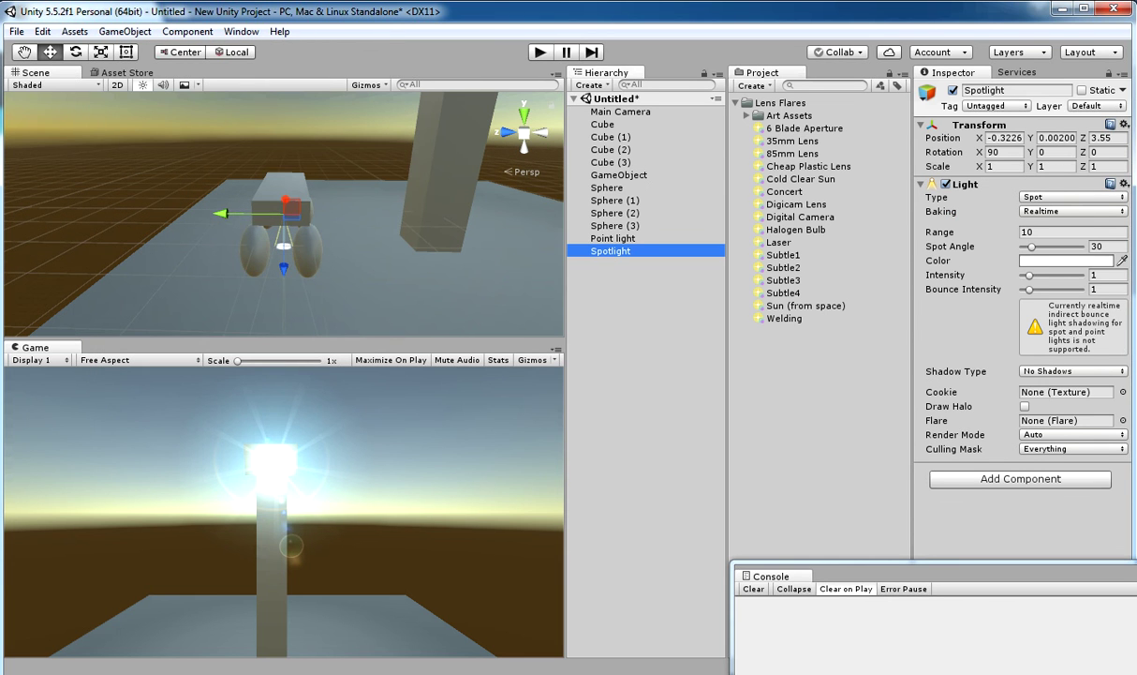
- Rotate the spotlight to aim out of the wheeled block's front, to about X 193.7, Y 90, Z 90
{"action": "left_click", "coordinate": [76, 53]}
{"action": "left_click_drag", "start_coordinate": [283, 240], "coordinate": [282, 29]}
{"action": "left_click", "coordinate": [51, 52]}
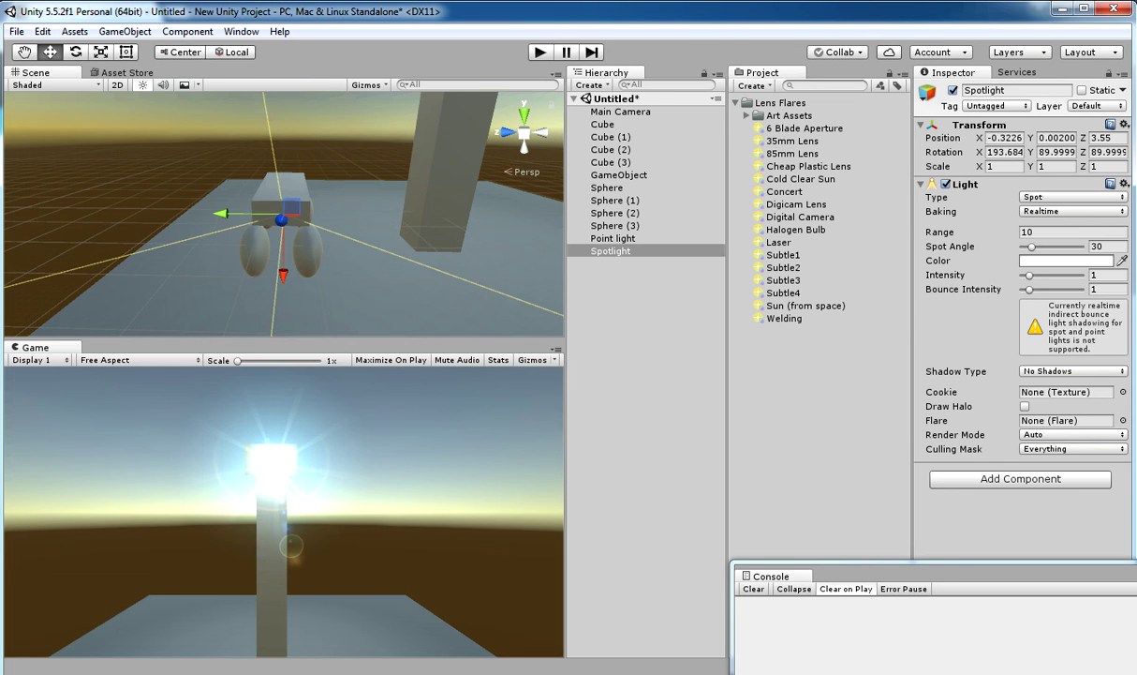
- Move the spotlight to the front face of the wheeled block, at about X -2.24, Y 0.47, Z 3.55
{"action": "scroll", "coordinate": [283, 215], "scroll_direction": "down", "scroll_amount": 1}
{"action": "left_click", "coordinate": [539, 133]}
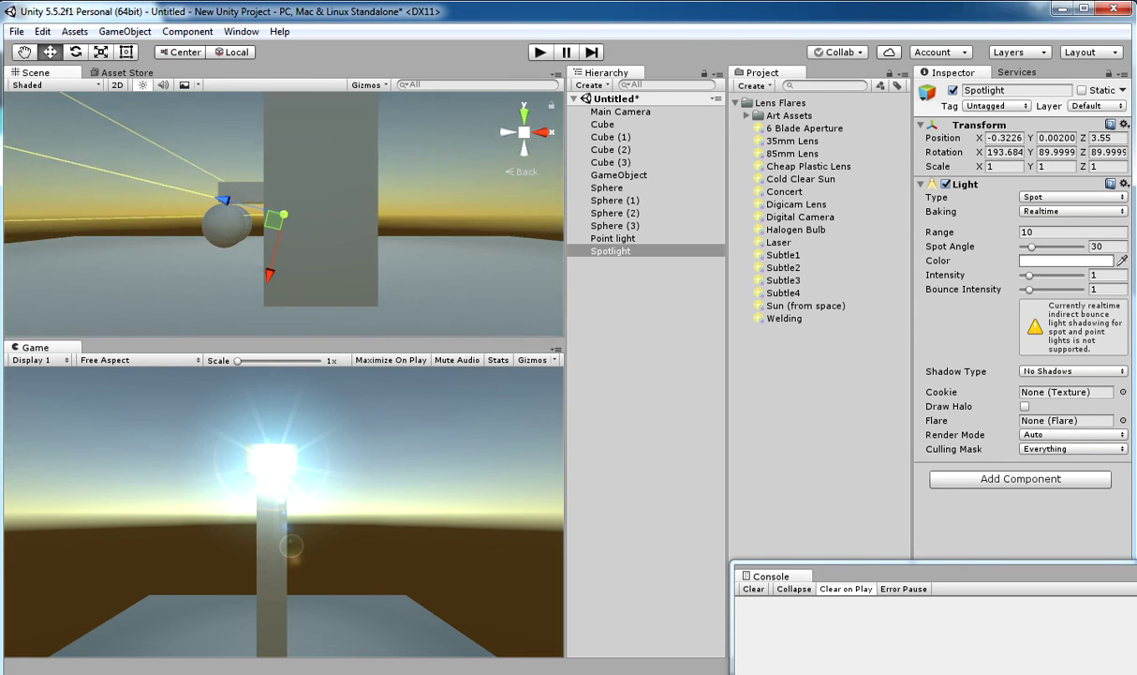
{"action": "left_click_drag", "start_coordinate": [223, 199], "coordinate": [144, 181]}
{"action": "left_click", "coordinate": [507, 133]}
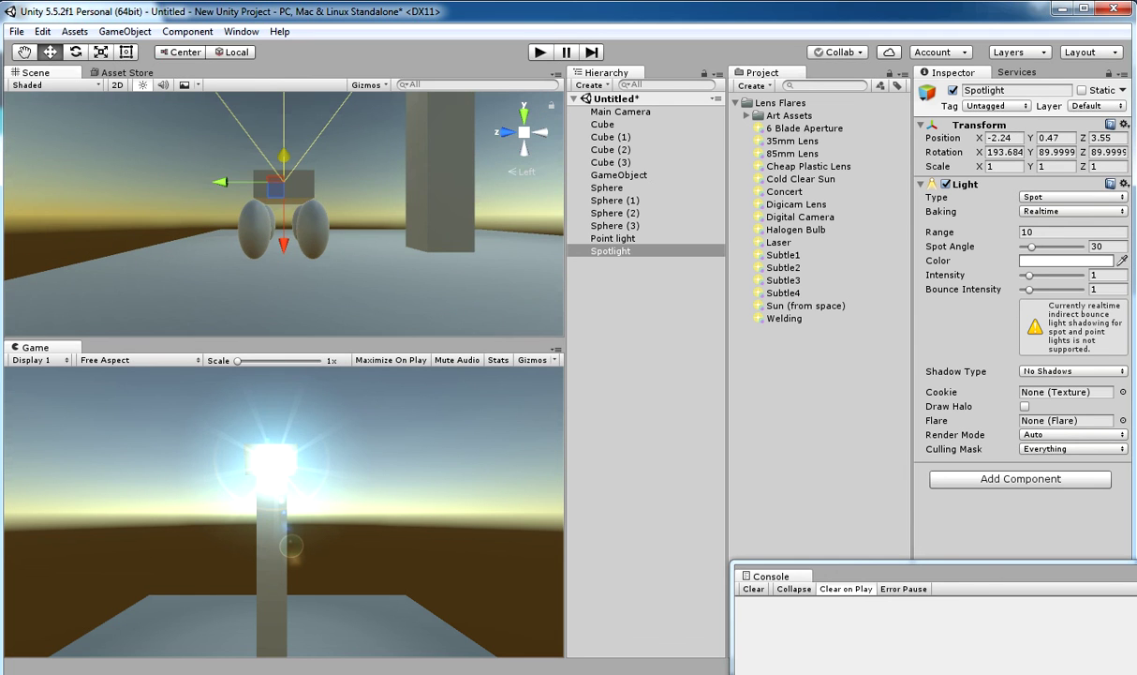
- Fine-tune the spotlight's Z rotation to about 89.65 and move it slightly forward to about X -2.38, Y 0.5
{"action": "left_click", "coordinate": [524, 114]}
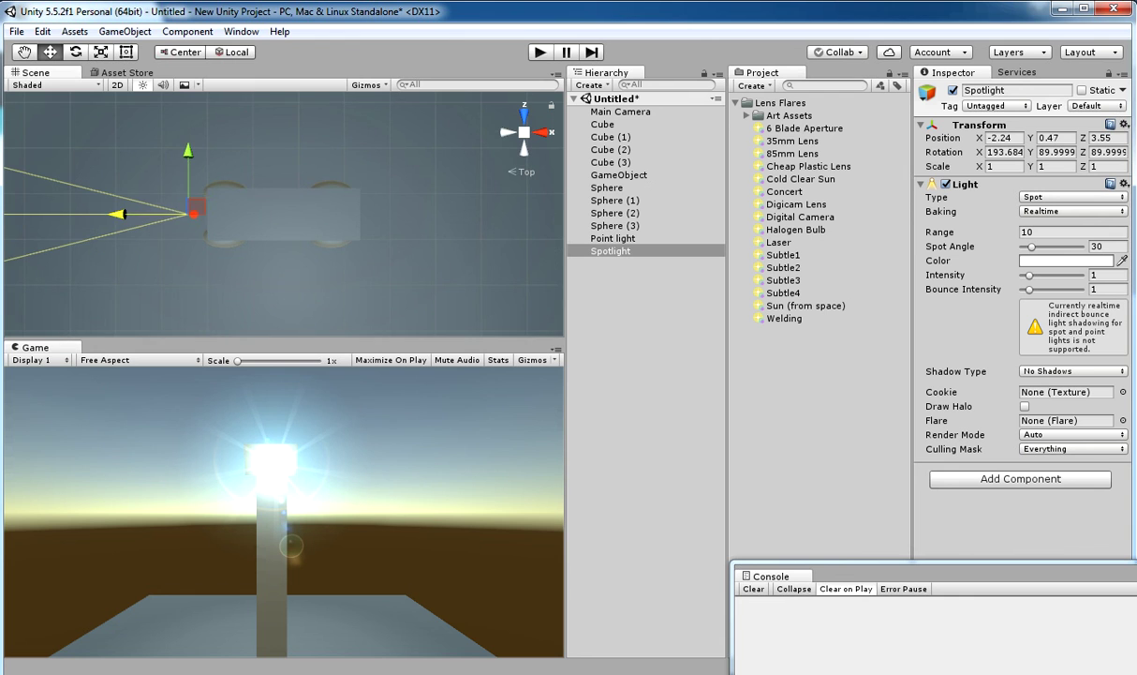
{"action": "key", "text": "e"}
{"action": "left_click_drag", "start_coordinate": [180, 212], "coordinate": [180, 214]}
{"action": "left_click_drag", "start_coordinate": [202, 213], "coordinate": [202, 213]}
{"action": "key", "text": "w"}
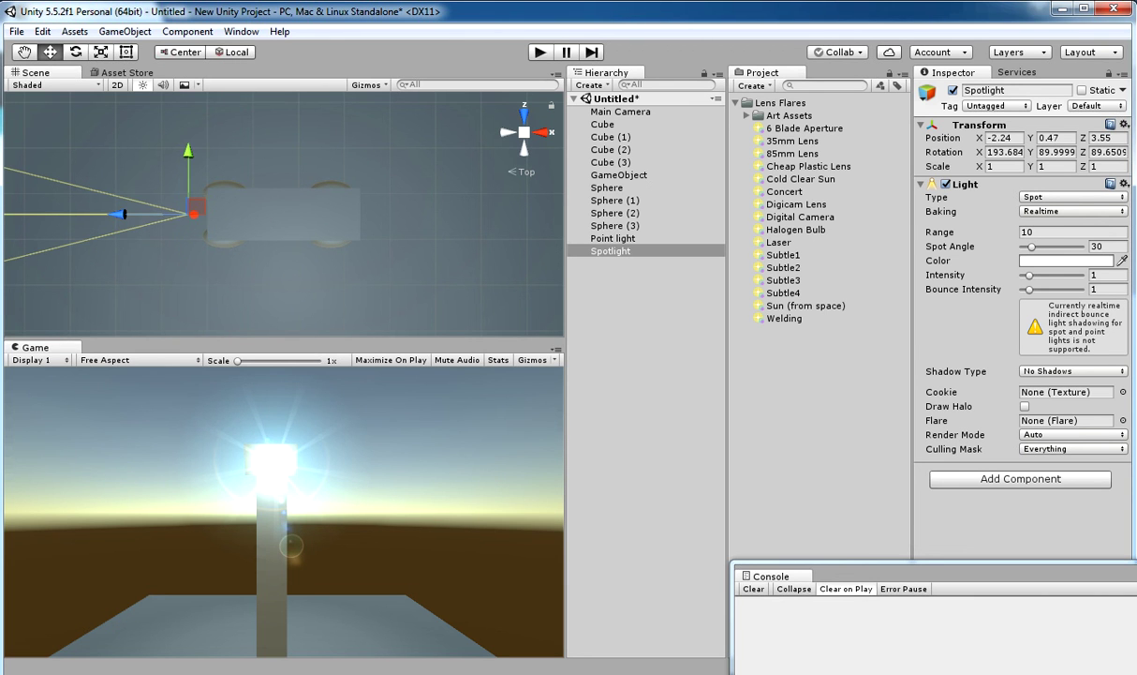
{"action": "left_click_drag", "start_coordinate": [118, 215], "coordinate": [110, 215]}
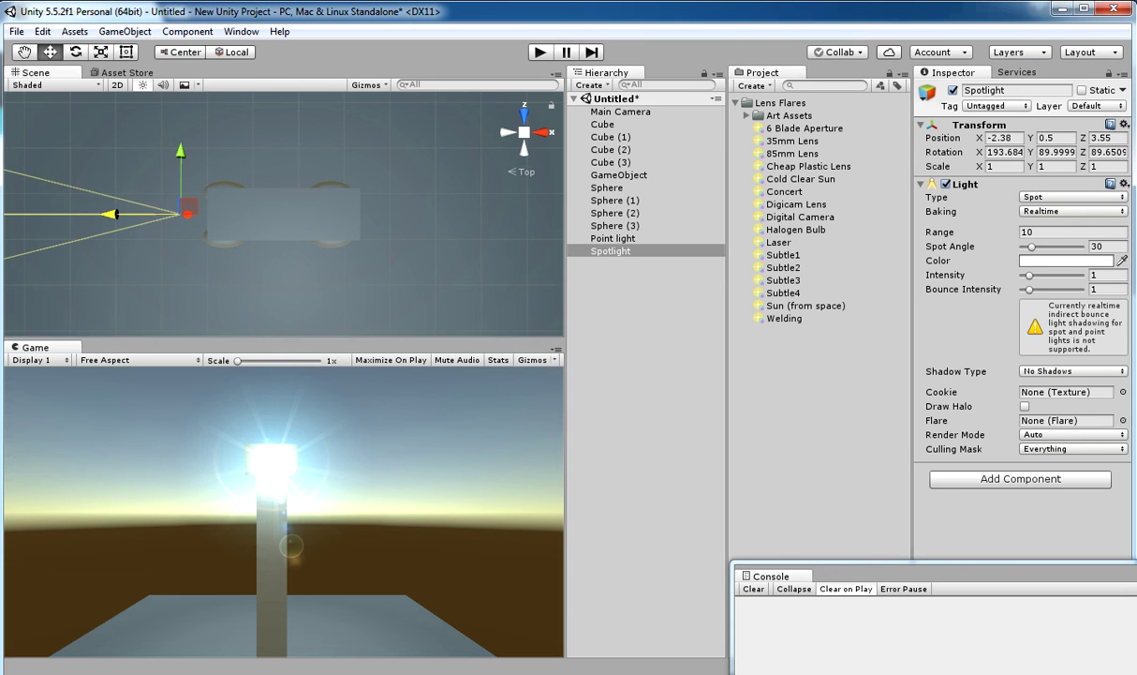
- Set the spotlight's intensity to 2.2 and its spot angle to 47
{"action": "left_click", "coordinate": [508, 133]}
{"action": "left_click_drag", "start_coordinate": [1029, 275], "coordinate": [1037, 246]}
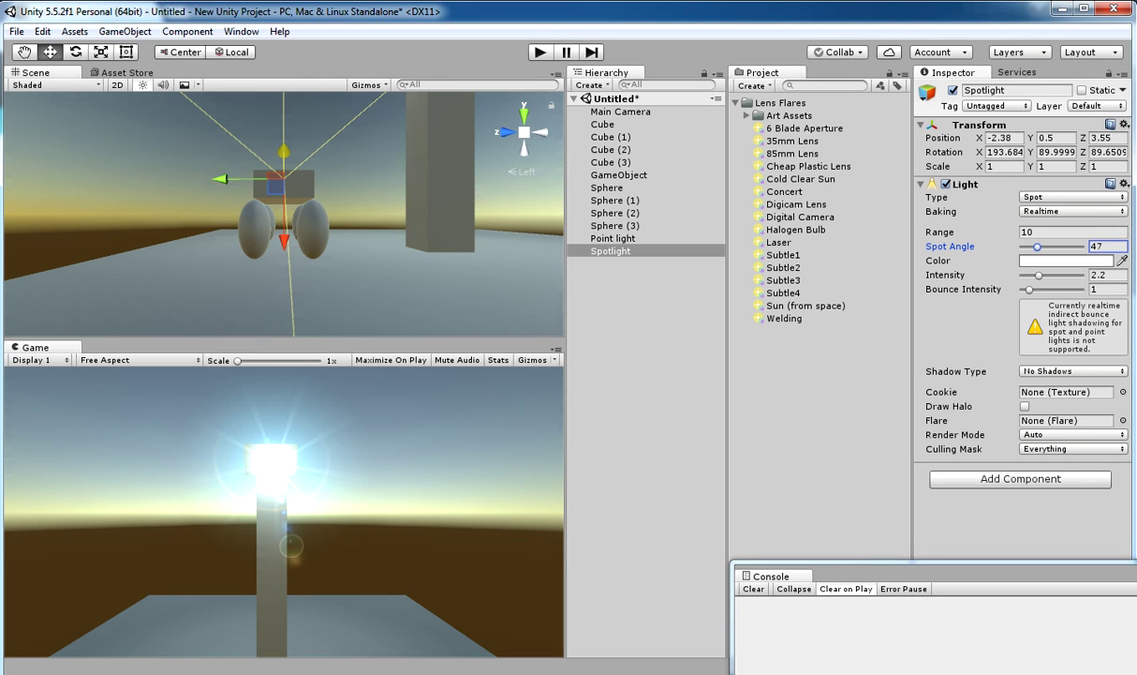
- Try the Subtle1, Cold Clear Sun, 35mm Lens, Subtle4 and Subtle3 flares on the spotlight, settling on Subtle1
{"action": "left_click_drag", "start_coordinate": [784, 255], "coordinate": [1057, 421]}
{"action": "scroll", "coordinate": [284, 214], "scroll_direction": "down", "scroll_amount": 2}
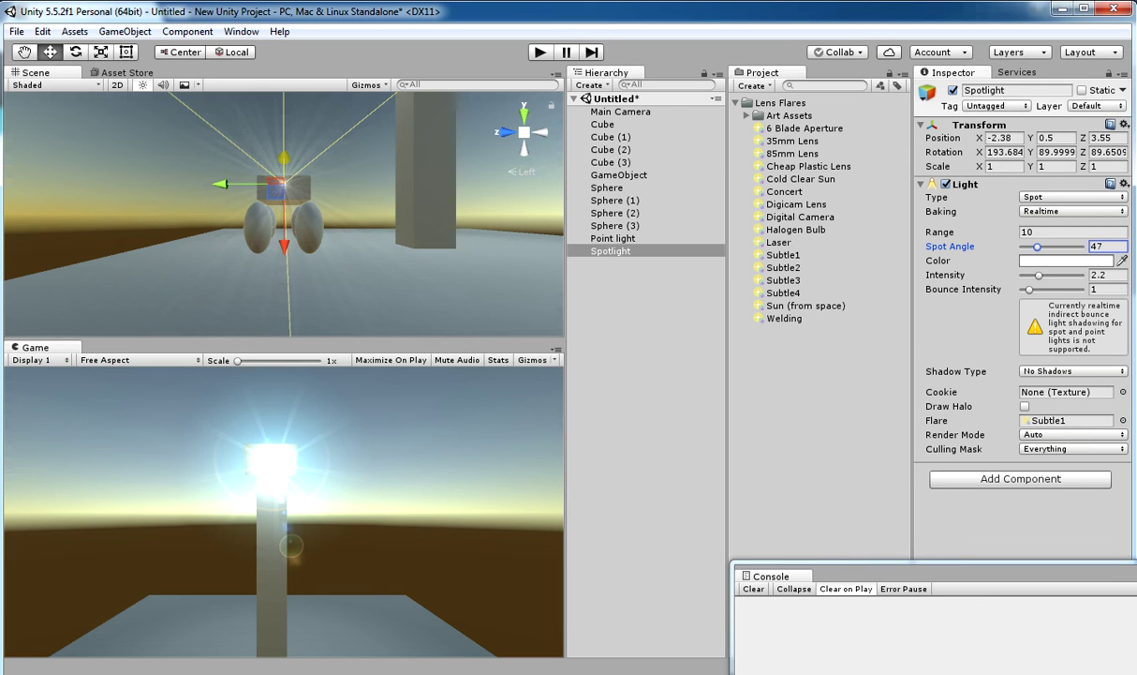
{"action": "left_click_drag", "start_coordinate": [801, 179], "coordinate": [1057, 421]}
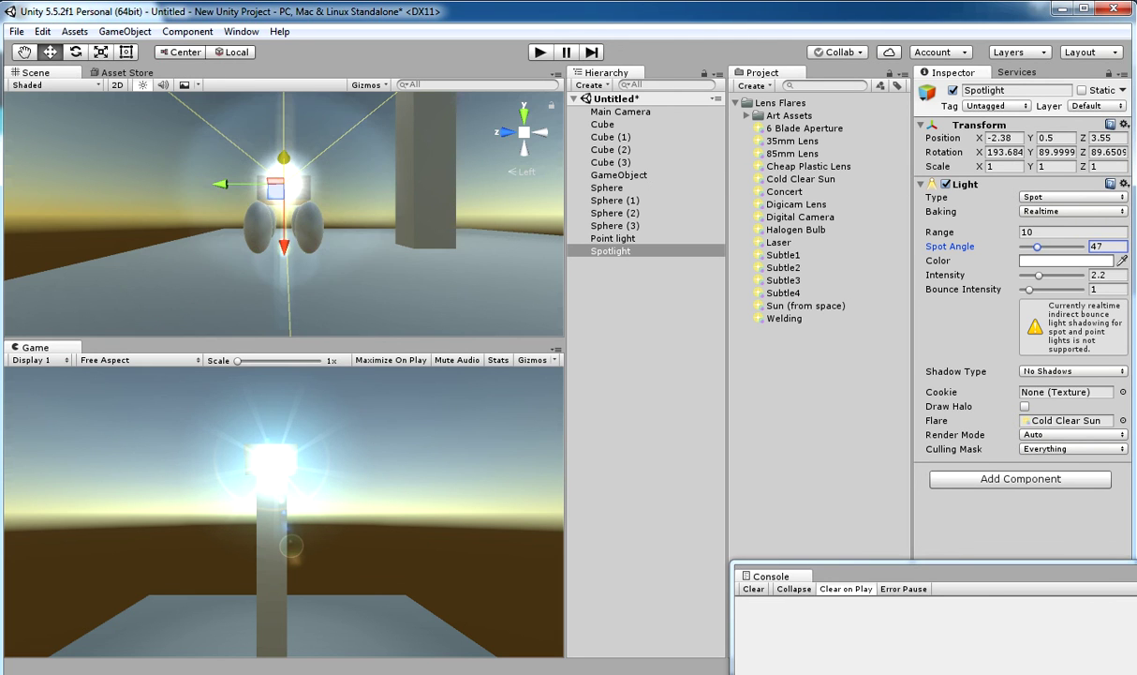
{"action": "left_click_drag", "start_coordinate": [793, 140], "coordinate": [1059, 421]}
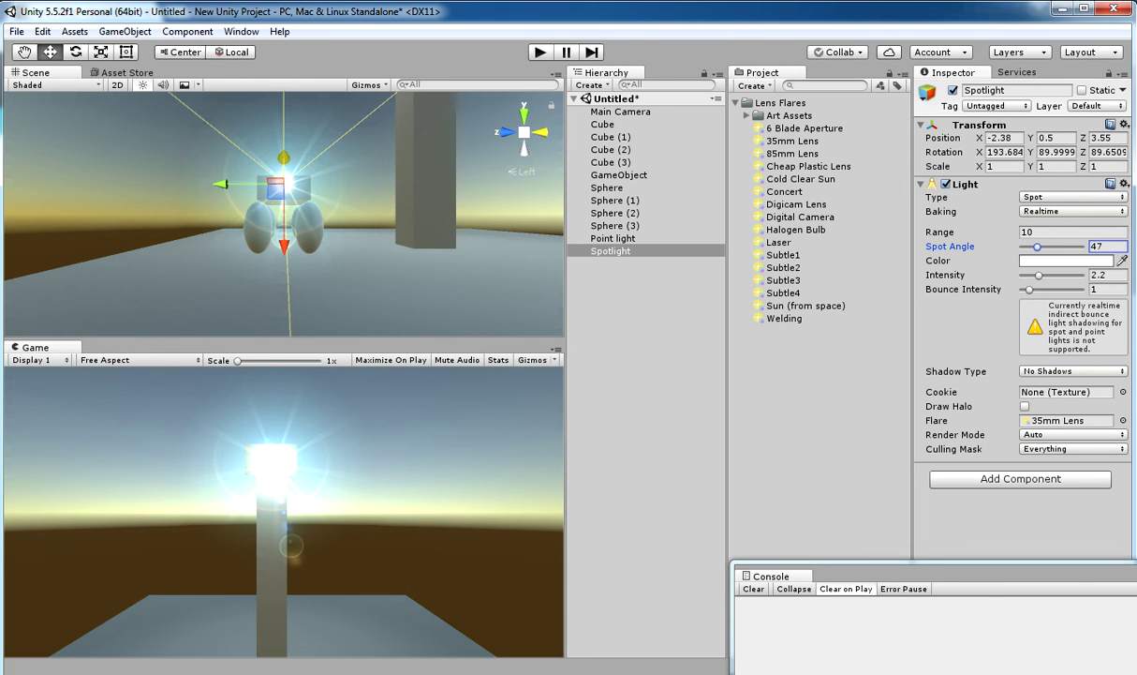
{"action": "left_click_drag", "start_coordinate": [783, 293], "coordinate": [1059, 421]}
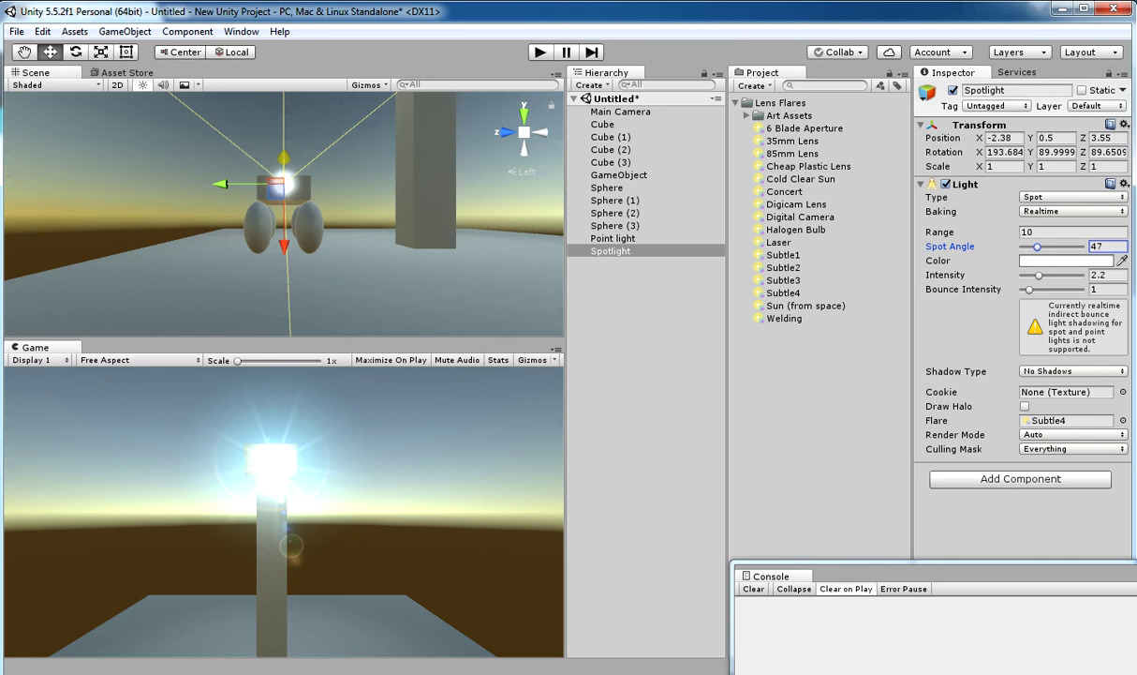
{"action": "left_click", "coordinate": [525, 114]}
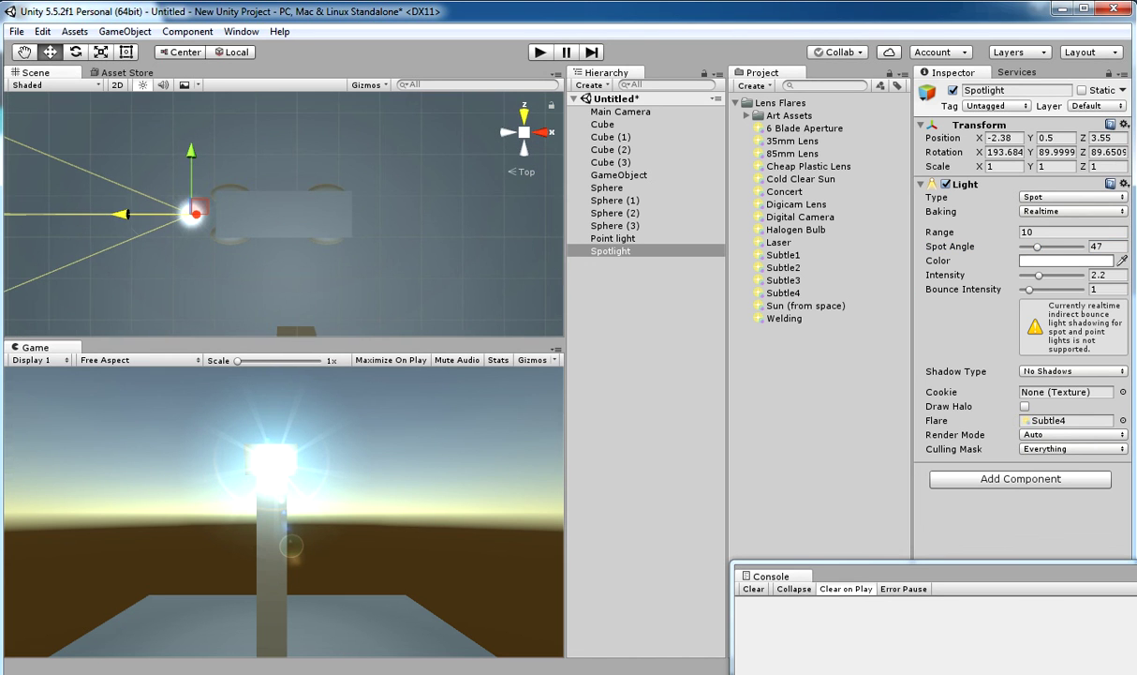
{"action": "left_click_drag", "start_coordinate": [783, 280], "coordinate": [1058, 421]}
{"action": "left_click_drag", "start_coordinate": [783, 255], "coordinate": [1059, 421]}
{"action": "left_click", "coordinate": [508, 132]}
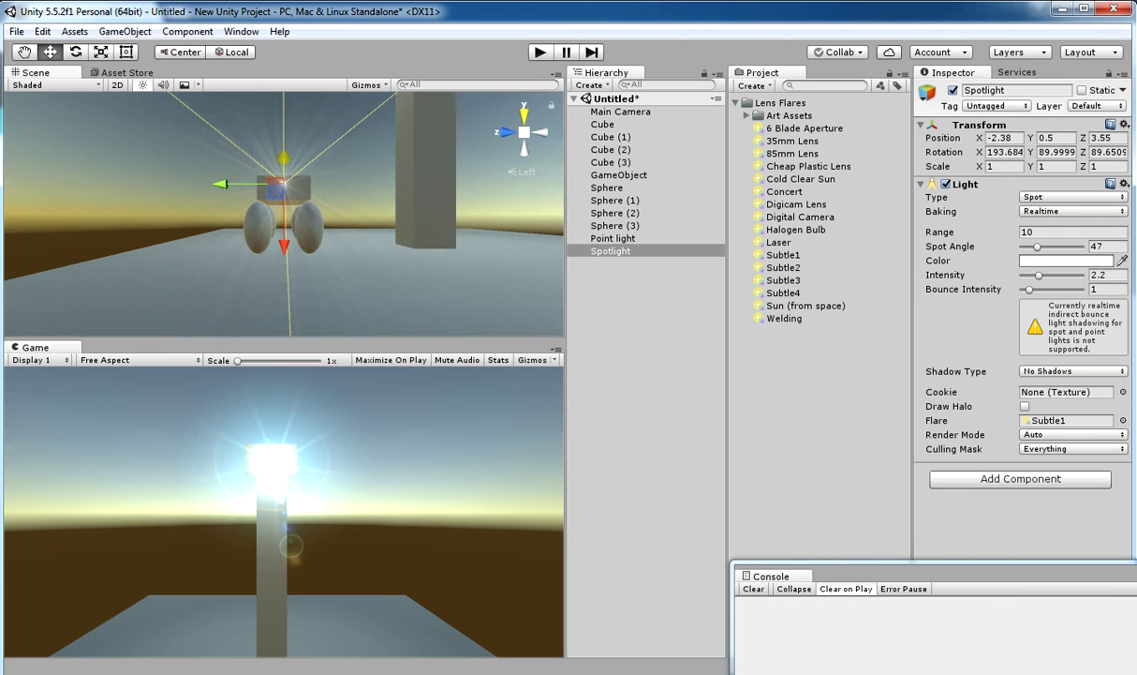
- Add a directional light to the scene
{"action": "left_click", "coordinate": [524, 113]}
{"action": "scroll", "coordinate": [284, 213], "scroll_direction": "down", "scroll_amount": 10}
{"action": "scroll", "coordinate": [283, 214], "scroll_direction": "down", "scroll_amount": 3}
{"action": "left_click", "coordinate": [541, 132]}
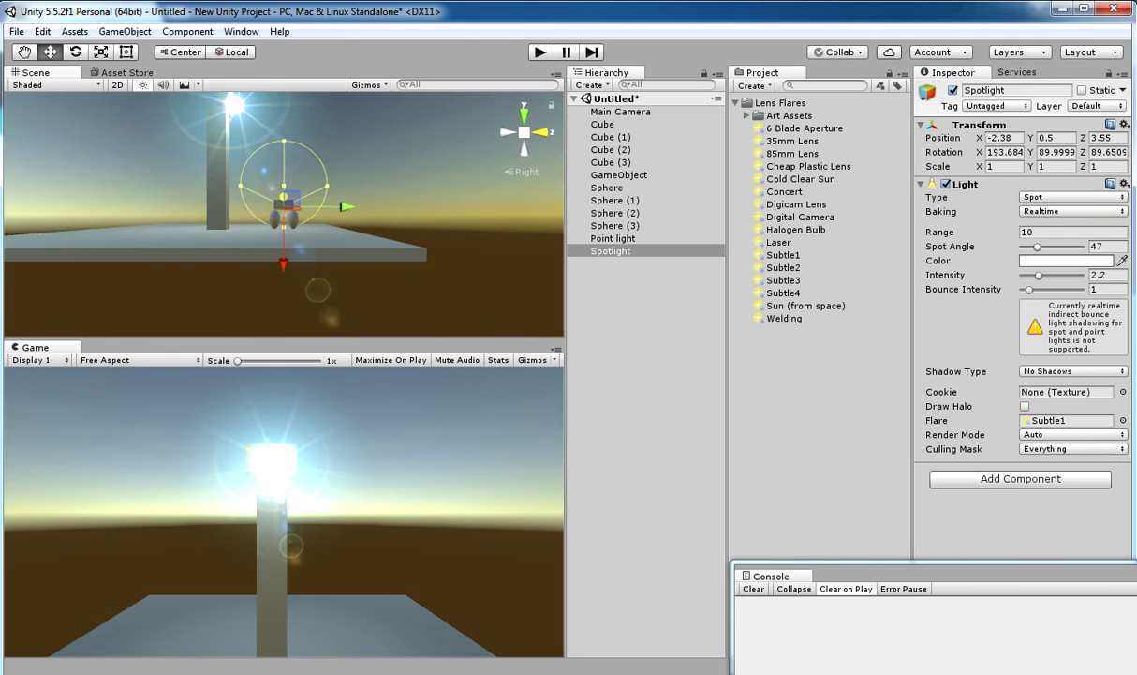
{"action": "left_click", "coordinate": [541, 132]}
{"action": "left_click", "coordinate": [125, 32]}
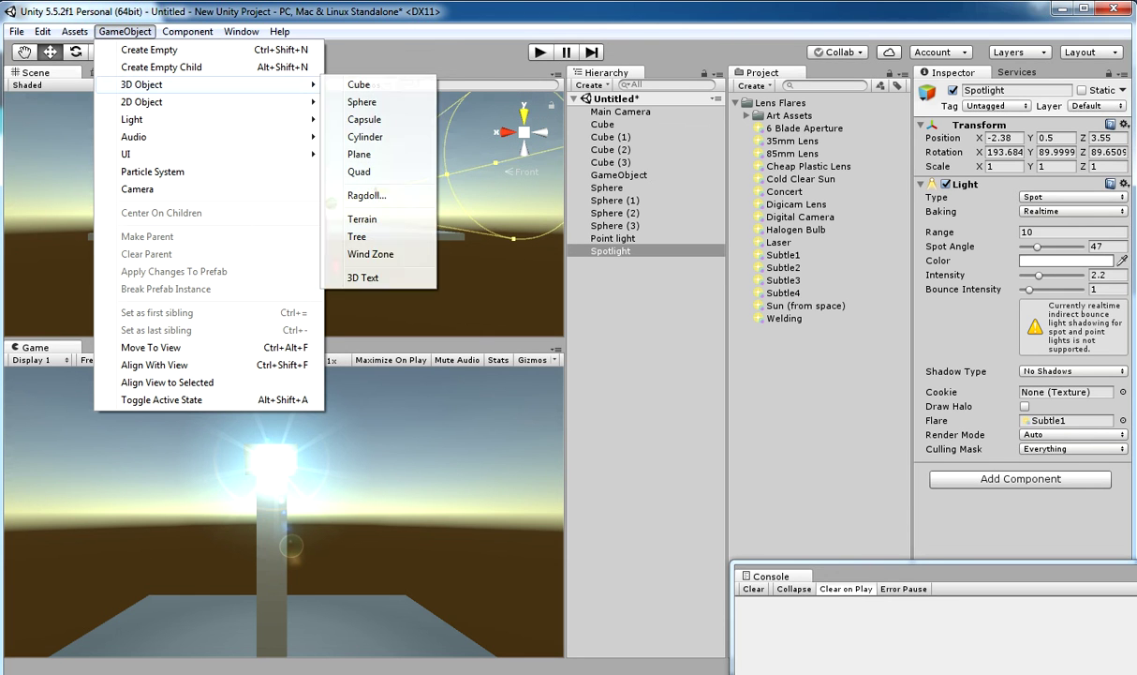
{"action": "mouse_move", "coordinate": [187, 84]}
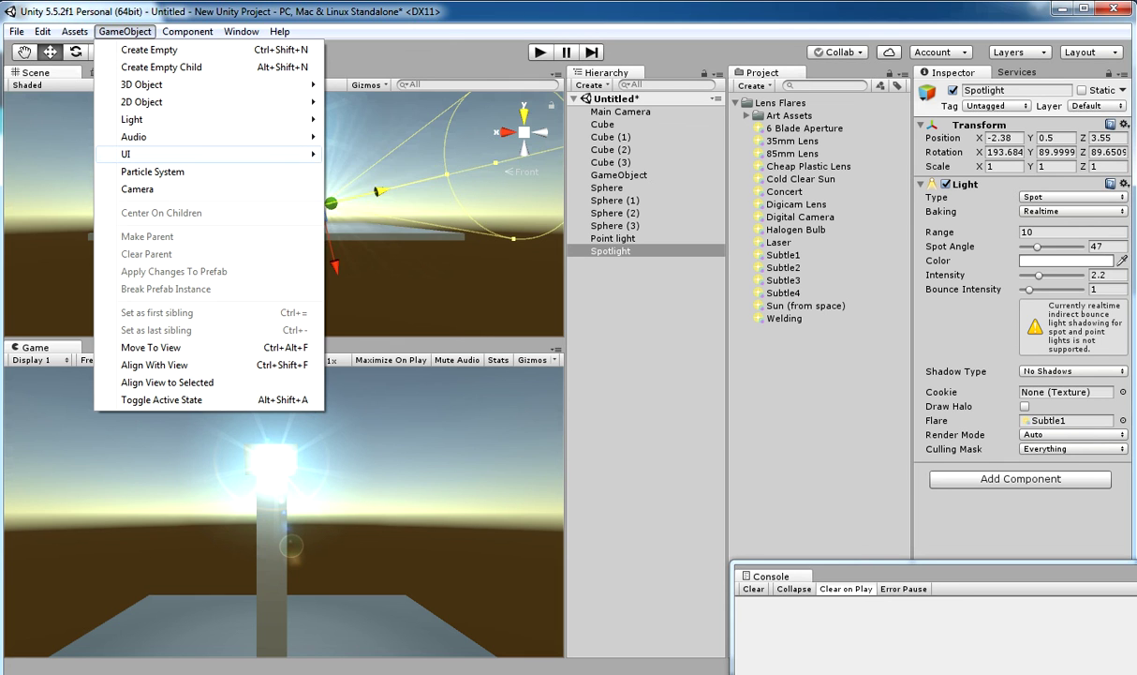
{"action": "mouse_move", "coordinate": [208, 155]}
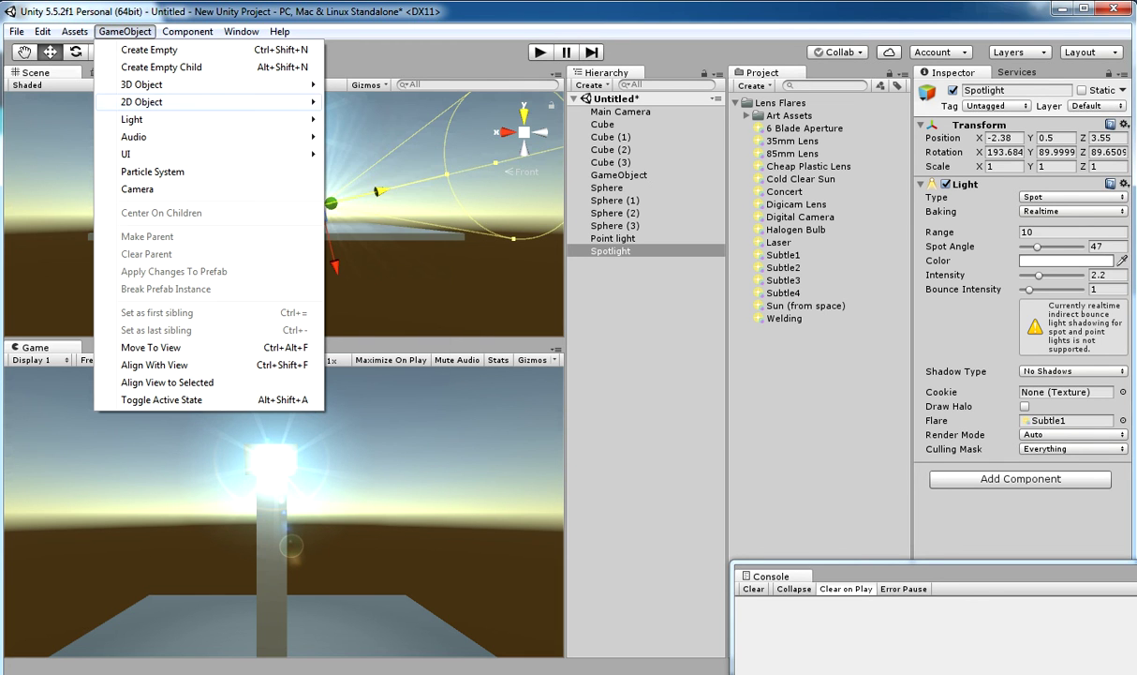
{"action": "mouse_move", "coordinate": [208, 120]}
{"action": "left_click", "coordinate": [375, 119]}
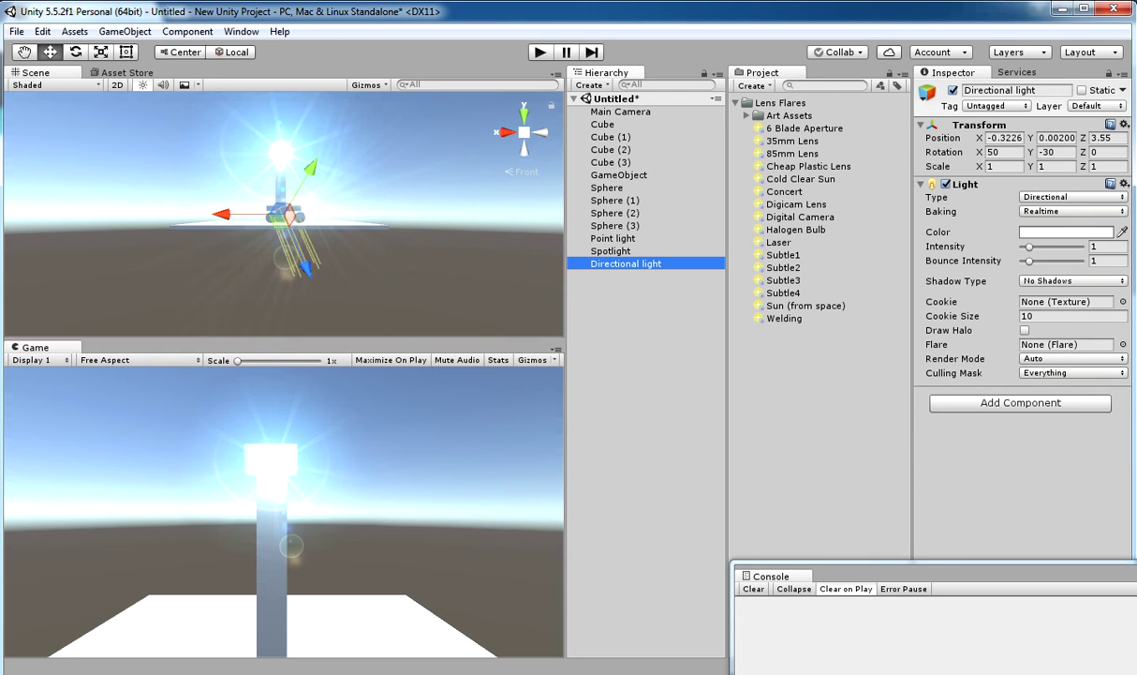
- Raise the directional light high above the scene, to about X 8.8, Y 21.7, Z -12.2, and assign it the Sun (from space) flare
{"action": "scroll", "coordinate": [283, 213], "scroll_direction": "down", "scroll_amount": 5}
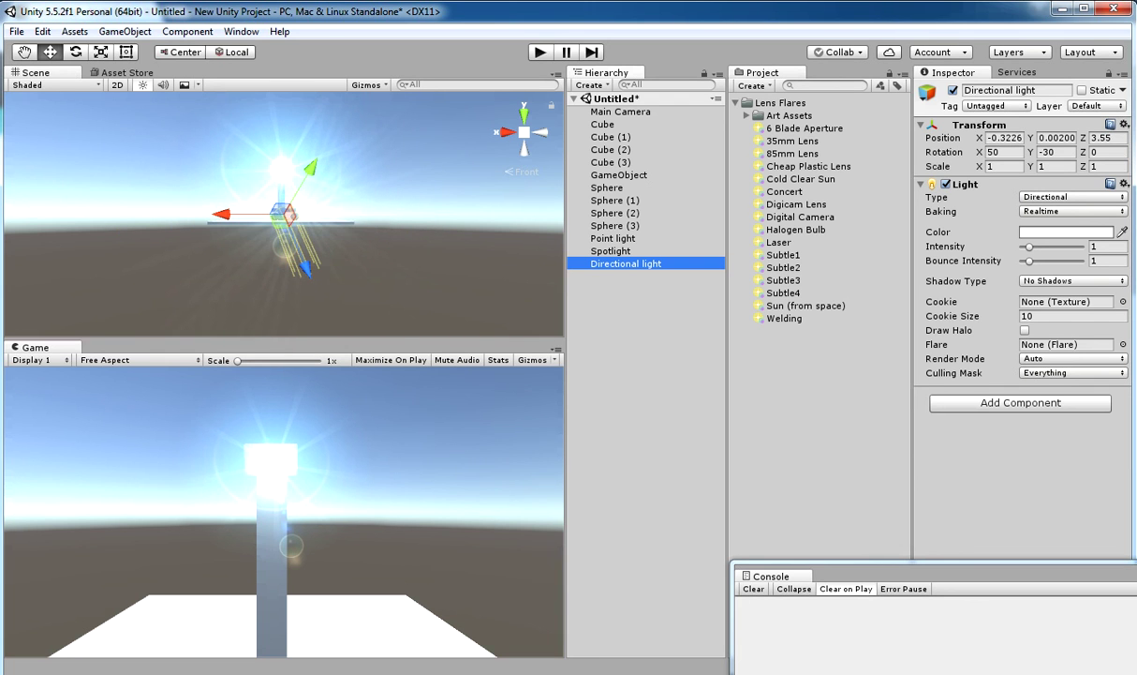
{"action": "scroll", "coordinate": [284, 214], "scroll_direction": "up", "scroll_amount": 8}
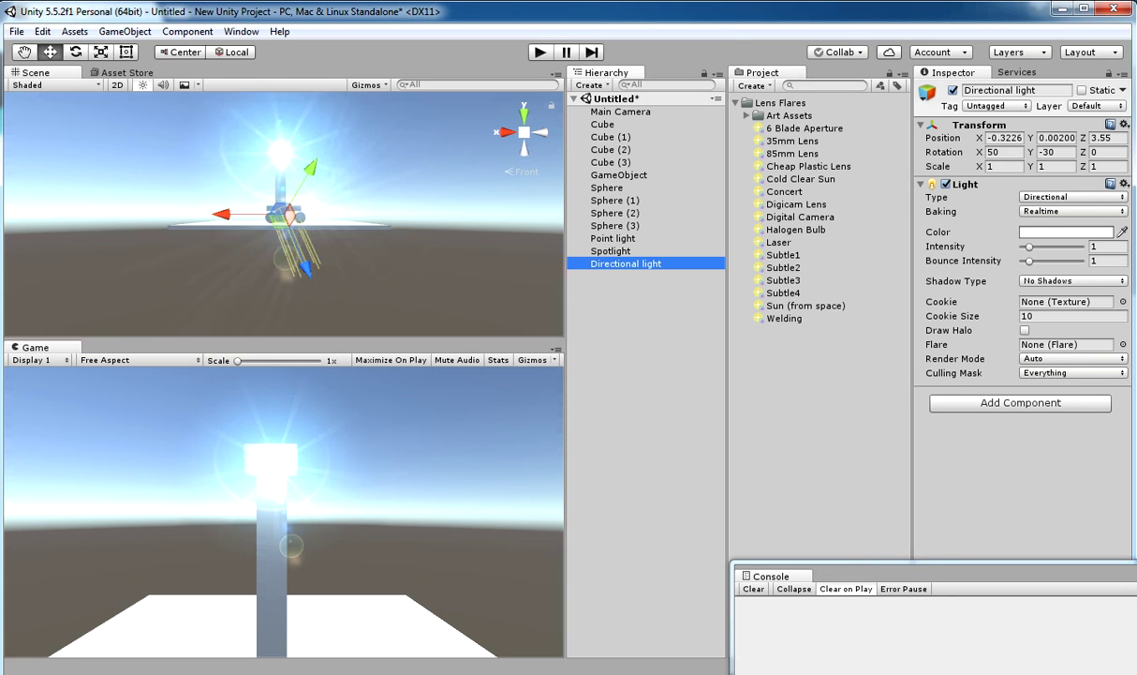
{"action": "left_click_drag", "start_coordinate": [305, 269], "coordinate": [226, 94]}
{"action": "scroll", "coordinate": [234, 97], "scroll_direction": "down", "scroll_amount": 9}
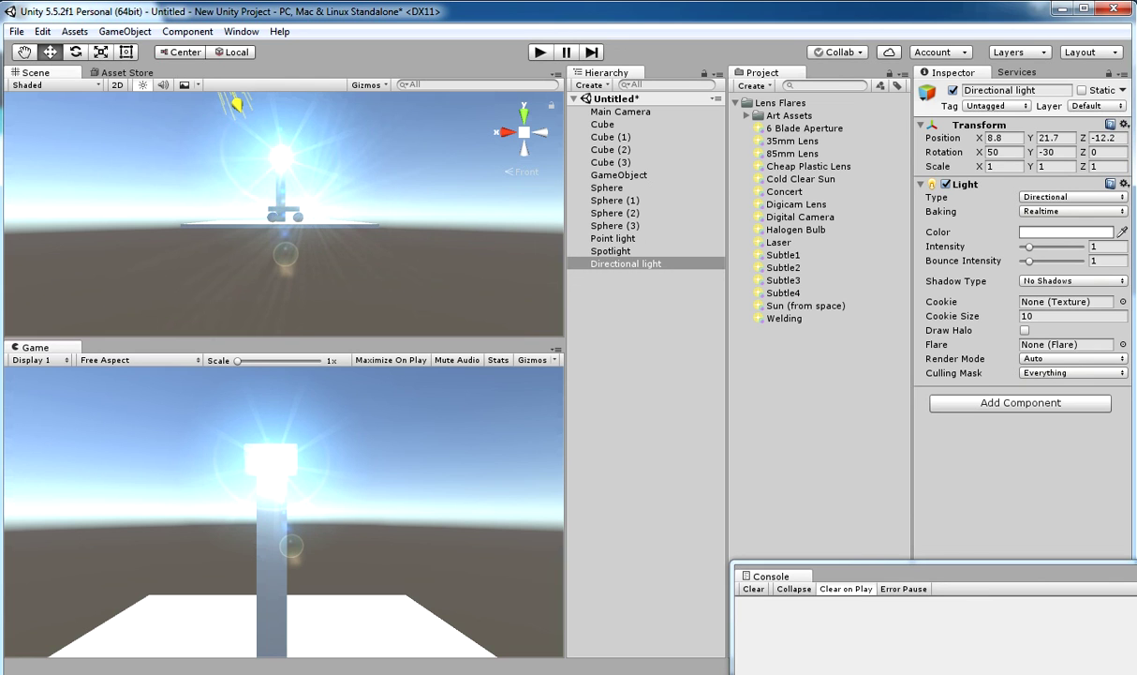
{"action": "left_click_drag", "start_coordinate": [785, 294], "coordinate": [1060, 344]}
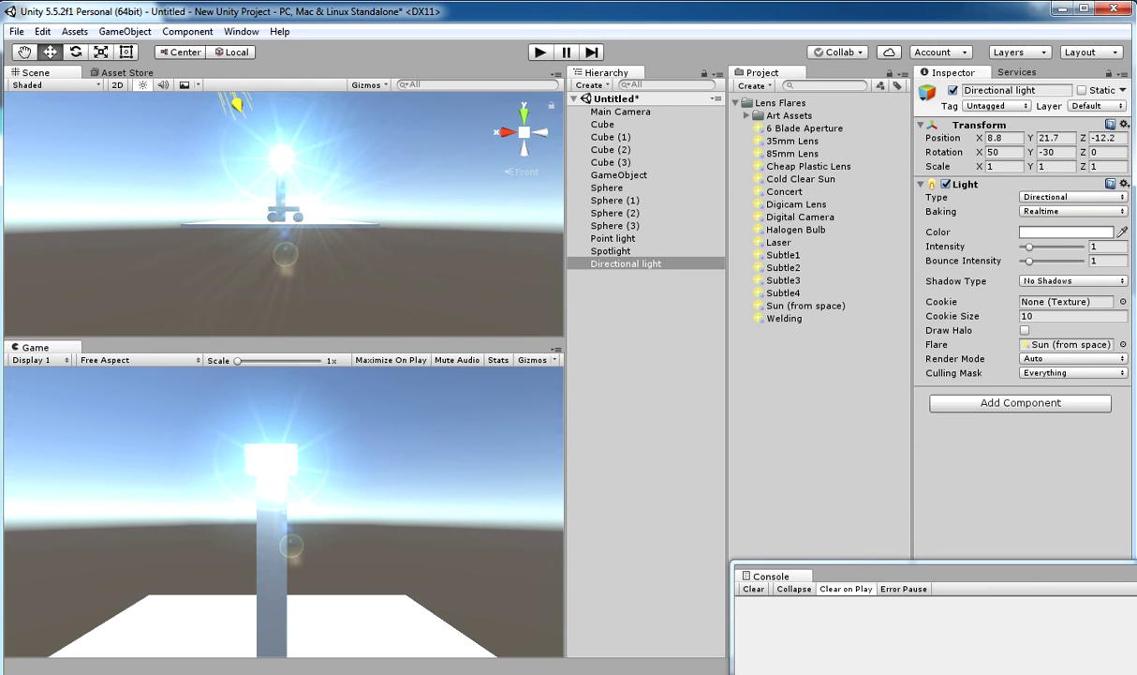
- Deactivate the spotlight and the point light
{"action": "left_click", "coordinate": [611, 251]}
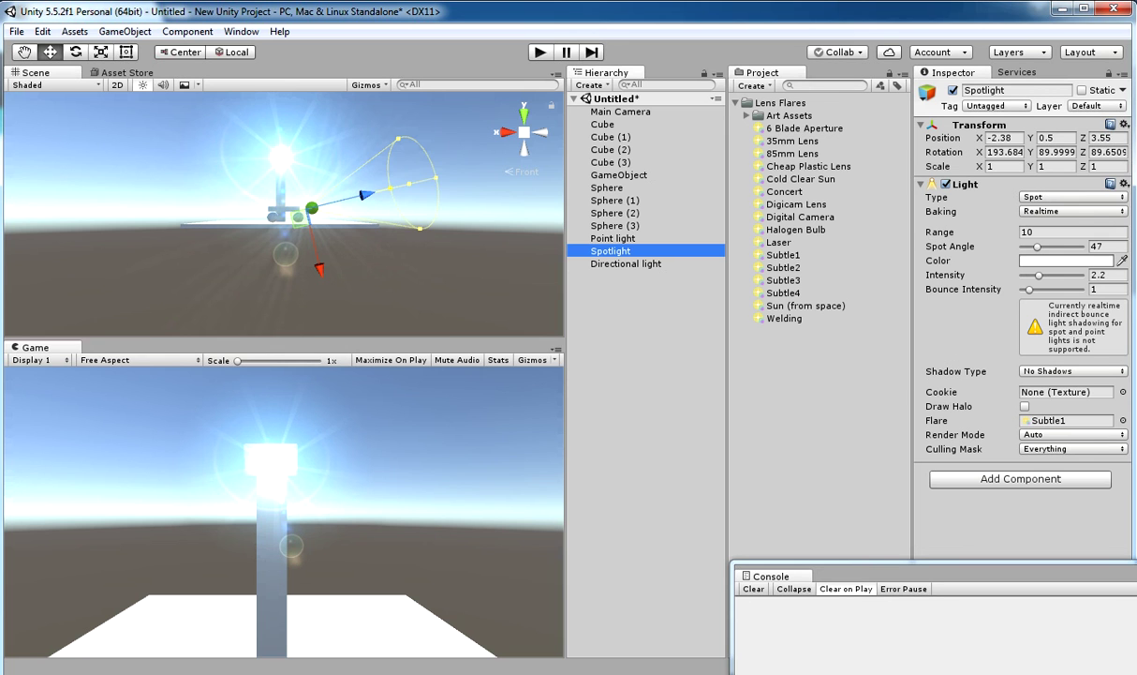
{"action": "left_click", "coordinate": [953, 91]}
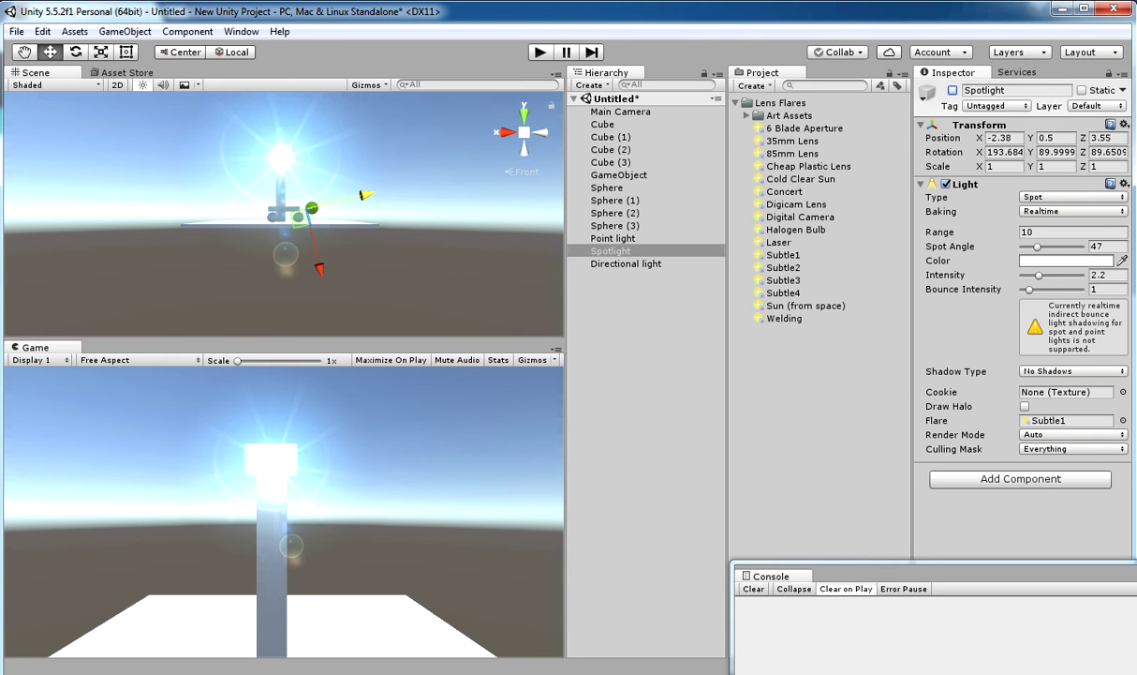
{"action": "left_click", "coordinate": [613, 239]}
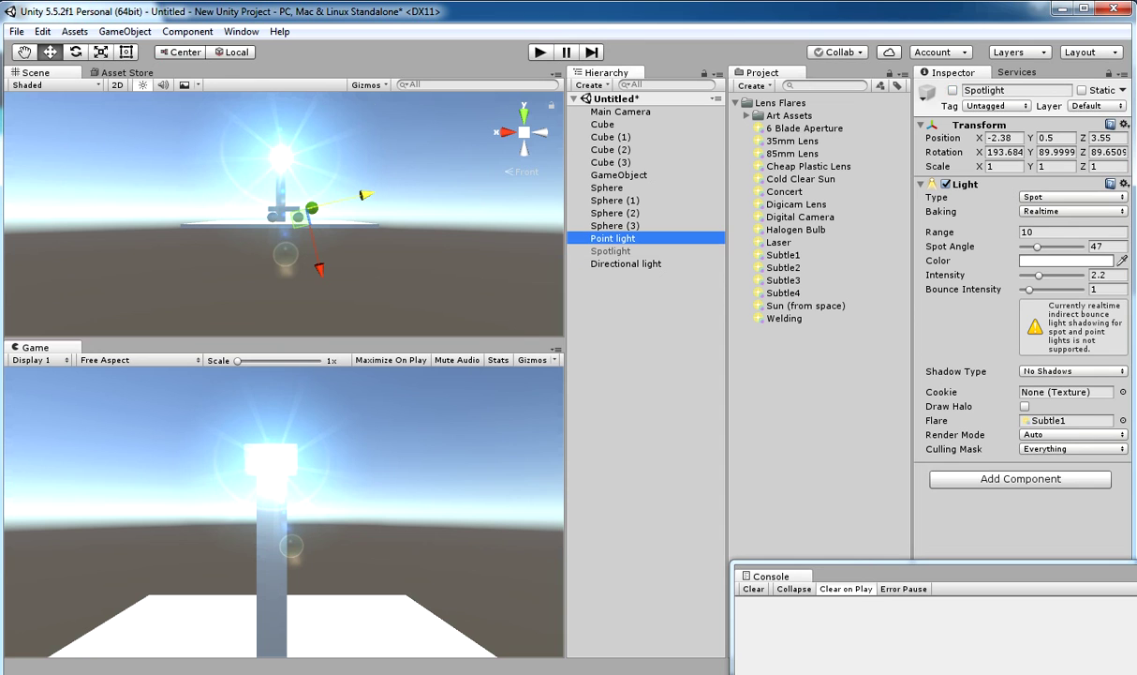
{"action": "left_click", "coordinate": [953, 90]}
{"action": "scroll", "coordinate": [284, 213], "scroll_direction": "down", "scroll_amount": 5}
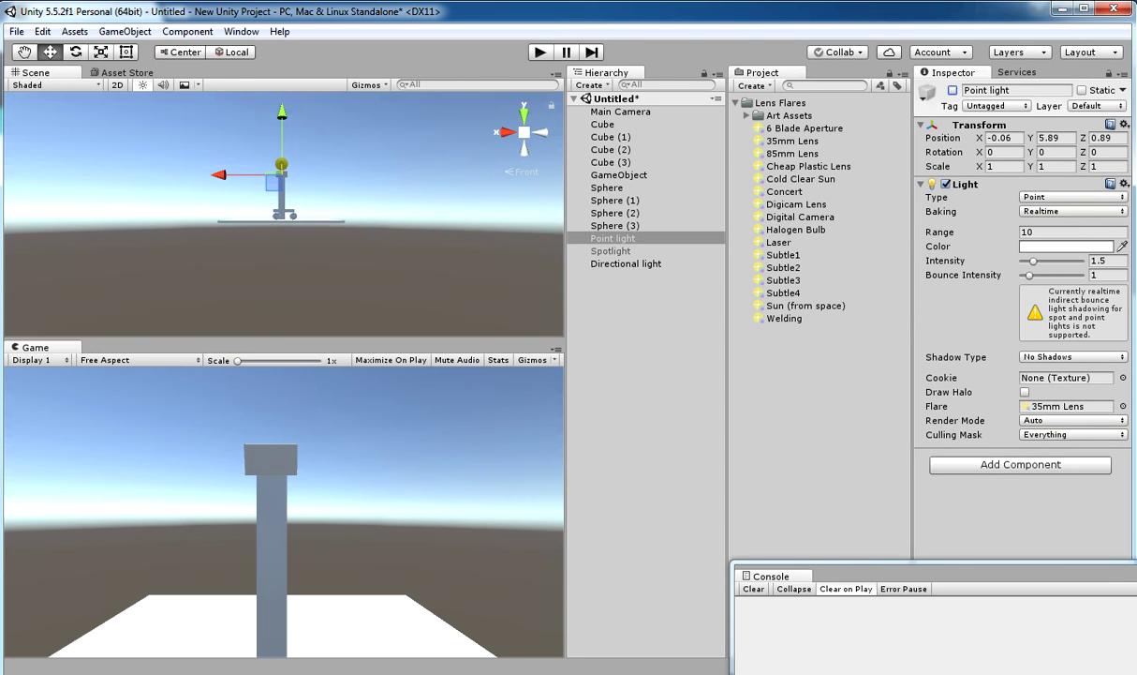
- Tilt the main camera up to an X rotation of about -32.8 and move it to about X 2.4, Y 1, Z 6.6
{"action": "left_click", "coordinate": [621, 112]}
{"action": "scroll", "coordinate": [284, 213], "scroll_direction": "down", "scroll_amount": 4}
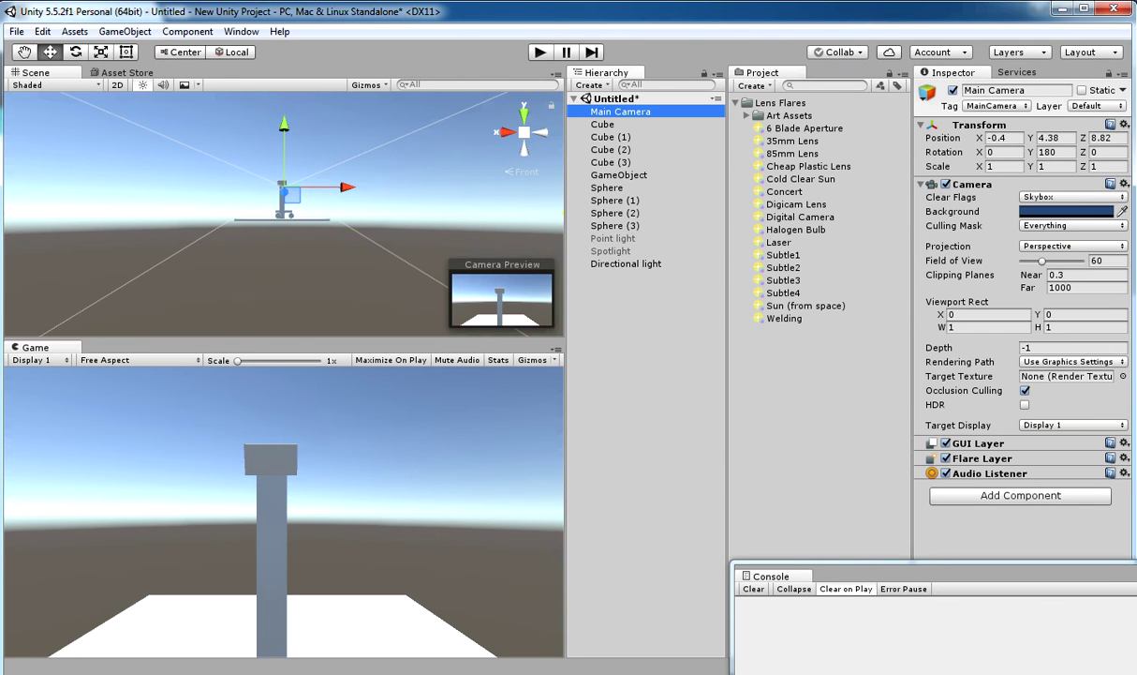
{"action": "left_click", "coordinate": [76, 53]}
{"action": "left_click_drag", "start_coordinate": [283, 208], "coordinate": [284, 277]}
{"action": "key", "text": "w"}
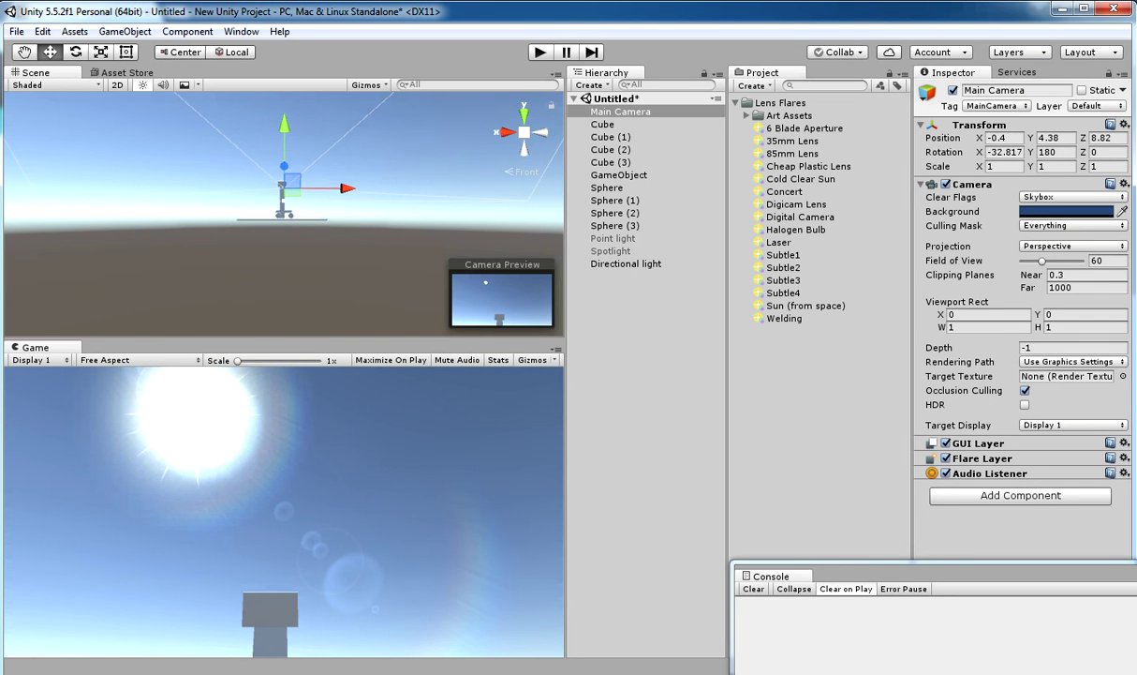
{"action": "mouse_move", "coordinate": [346, 188]}
{"action": "left_mouse_down"}
{"action": "mouse_move", "coordinate": [408, 189]}
{"action": "mouse_move", "coordinate": [251, 189]}
{"action": "mouse_move", "coordinate": [332, 189]}
{"action": "left_mouse_up"}
{"action": "left_click_drag", "start_coordinate": [267, 126], "coordinate": [267, 148]}
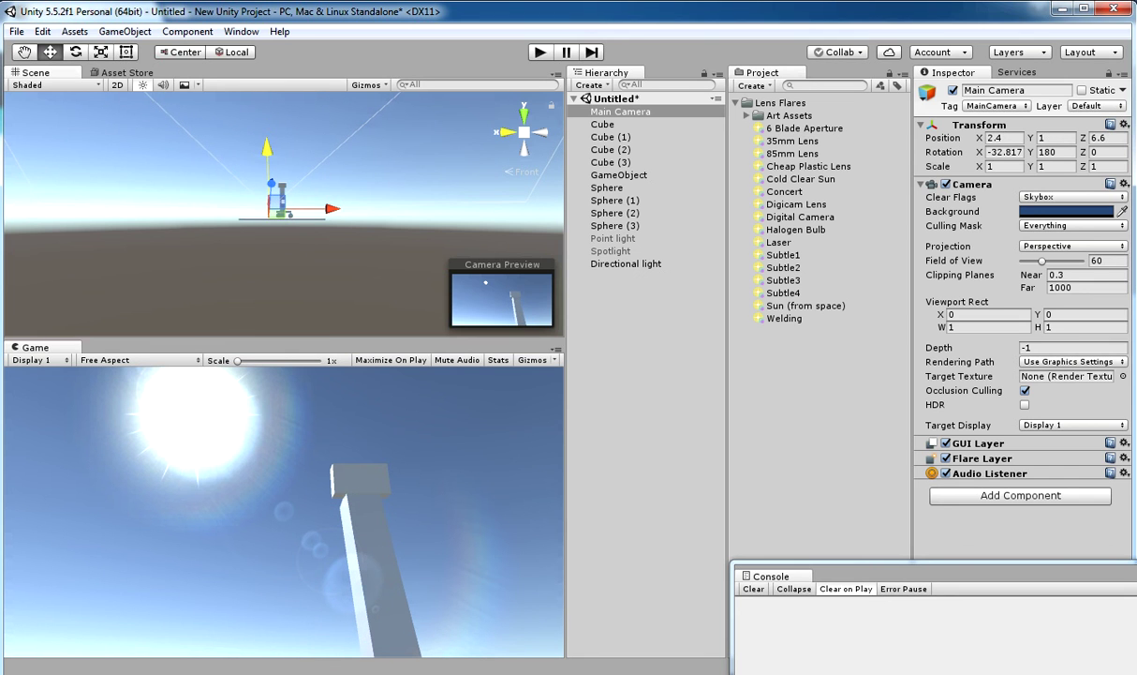
- Tilt the main camera back down to an X rotation of about -9.46
{"action": "left_click", "coordinate": [508, 132]}
{"action": "left_click", "coordinate": [76, 52]}
{"action": "left_click_drag", "start_coordinate": [234, 182], "coordinate": [215, 238]}
- Deactivate the directional light and reactivate the point light and the spotlight
{"action": "left_click", "coordinate": [626, 264]}
{"action": "left_click", "coordinate": [953, 91]}
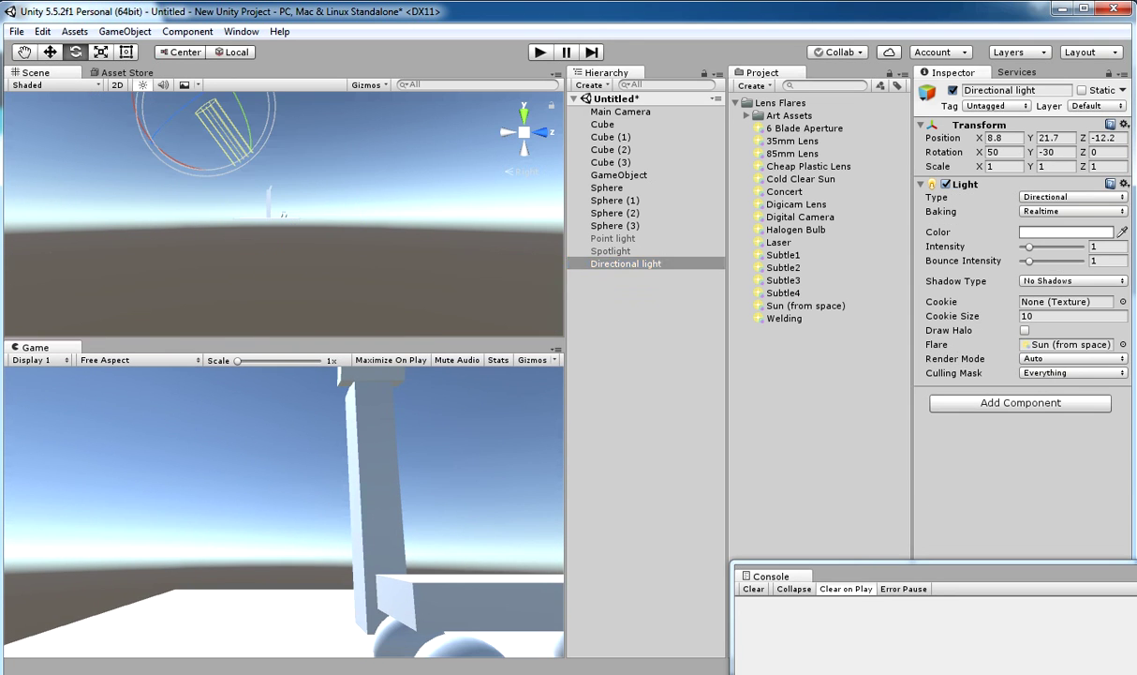
{"action": "left_click", "coordinate": [611, 251]}
{"action": "left_click", "coordinate": [613, 239]}
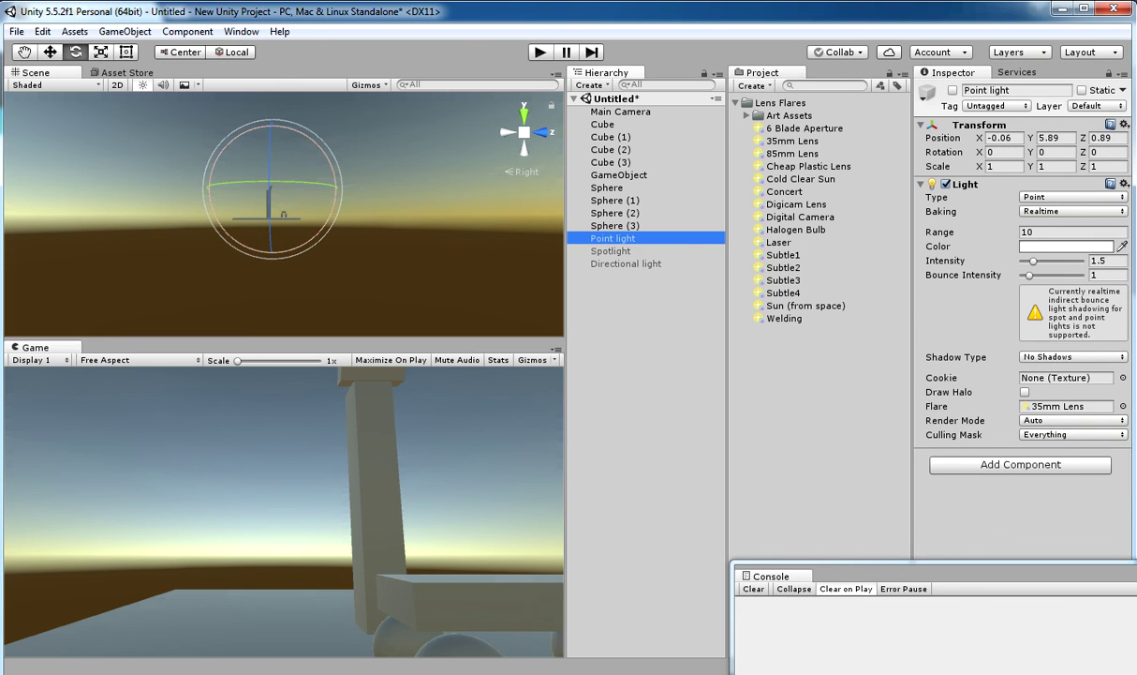
{"action": "left_click", "coordinate": [611, 251], "text": "shift"}
{"action": "left_click", "coordinate": [953, 91]}
{"action": "scroll", "coordinate": [283, 214], "scroll_direction": "down", "scroll_amount": 8}
- Move the main camera back and up to about Y 1.64, Z 11.57, and shift it sideways to centre the lamp post in its view
{"action": "double_click", "coordinate": [620, 112]}
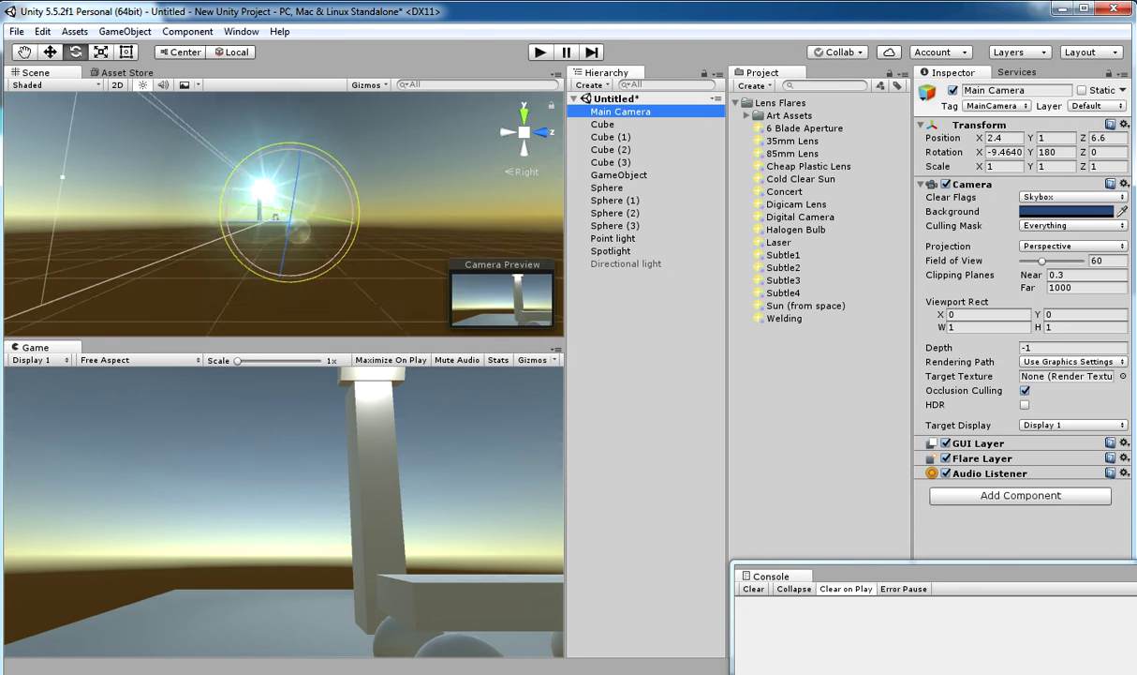
{"action": "left_click", "coordinate": [50, 53]}
{"action": "left_click_drag", "start_coordinate": [222, 204], "coordinate": [278, 213]}
{"action": "left_click_drag", "start_coordinate": [351, 162], "coordinate": [354, 145]}
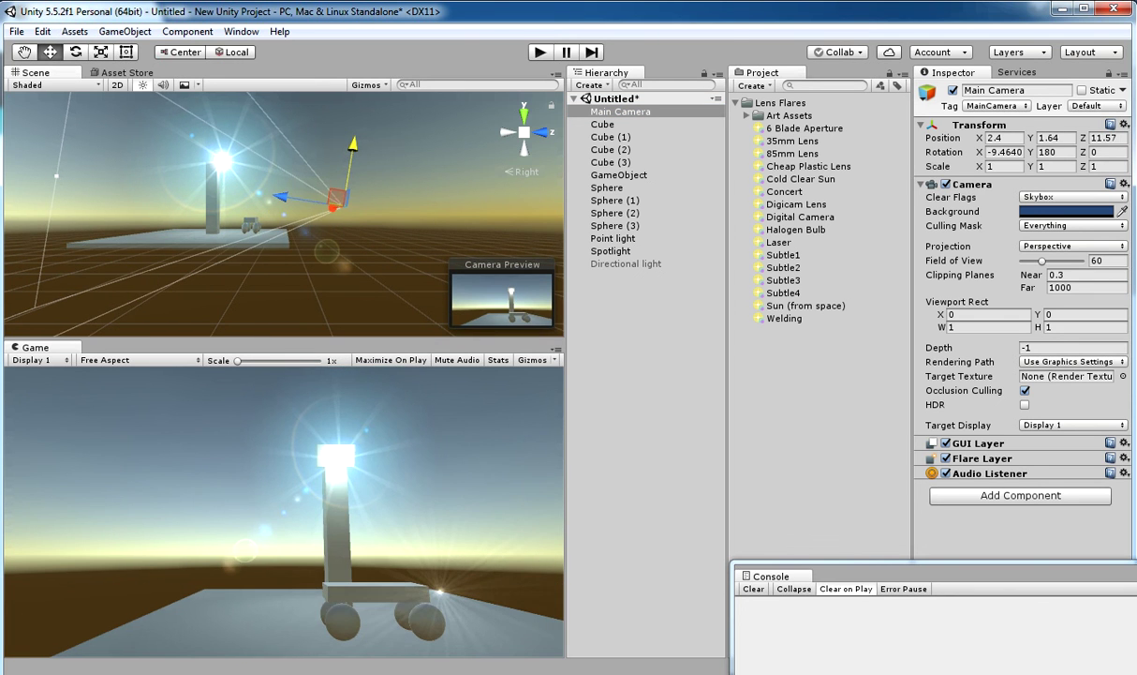
{"action": "left_click", "coordinate": [543, 132]}
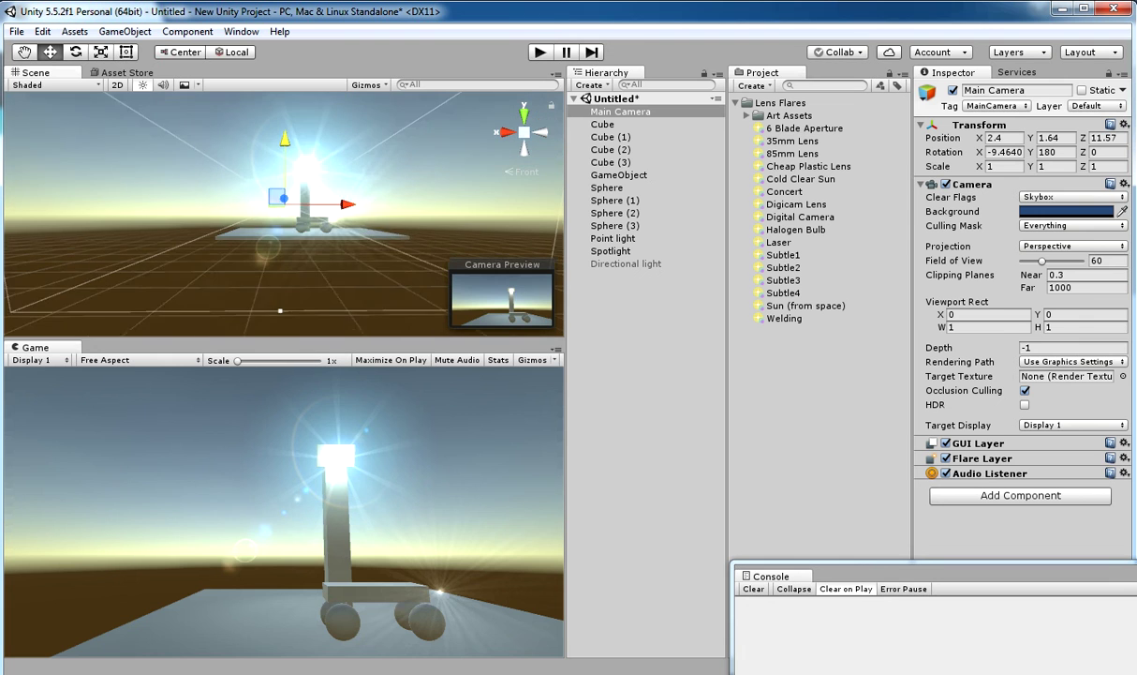
{"action": "mouse_move", "coordinate": [343, 204]}
{"action": "left_mouse_down"}
{"action": "mouse_move", "coordinate": [392, 205]}
{"action": "mouse_move", "coordinate": [344, 200]}
{"action": "left_mouse_up"}
- Reposition the spotlight at the front of the wheeled block, at about X -2.2, Y 0.5
{"action": "left_click", "coordinate": [611, 251]}
{"action": "key", "text": "f"}
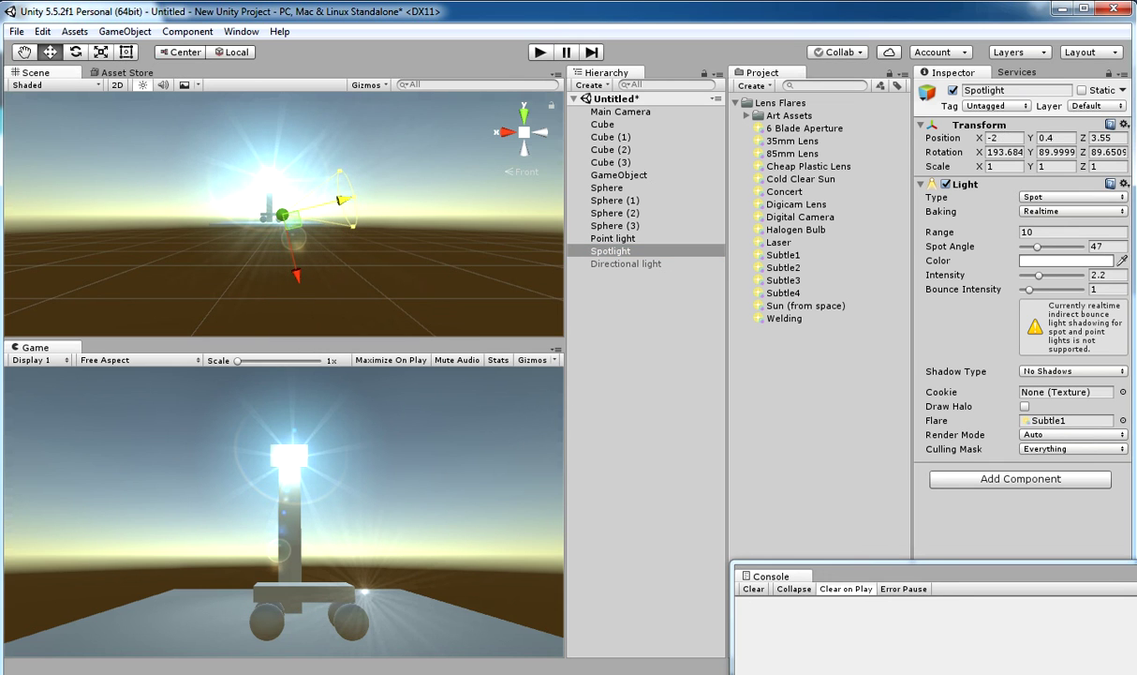
{"action": "scroll", "coordinate": [343, 200], "scroll_direction": "up", "scroll_amount": 15}
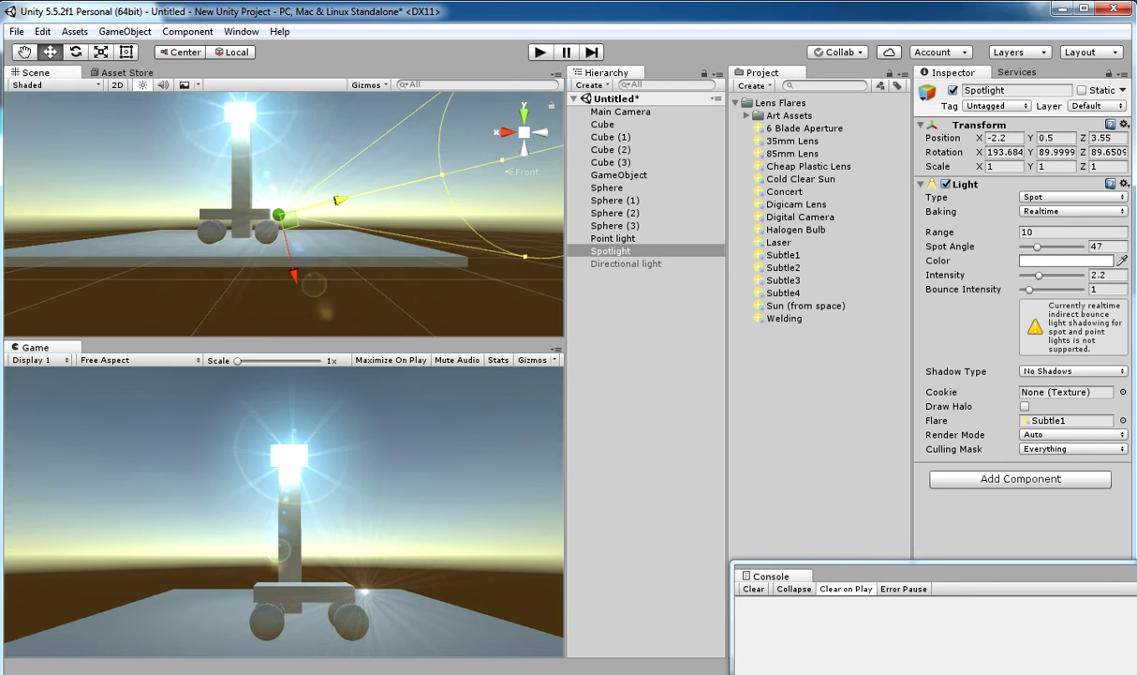